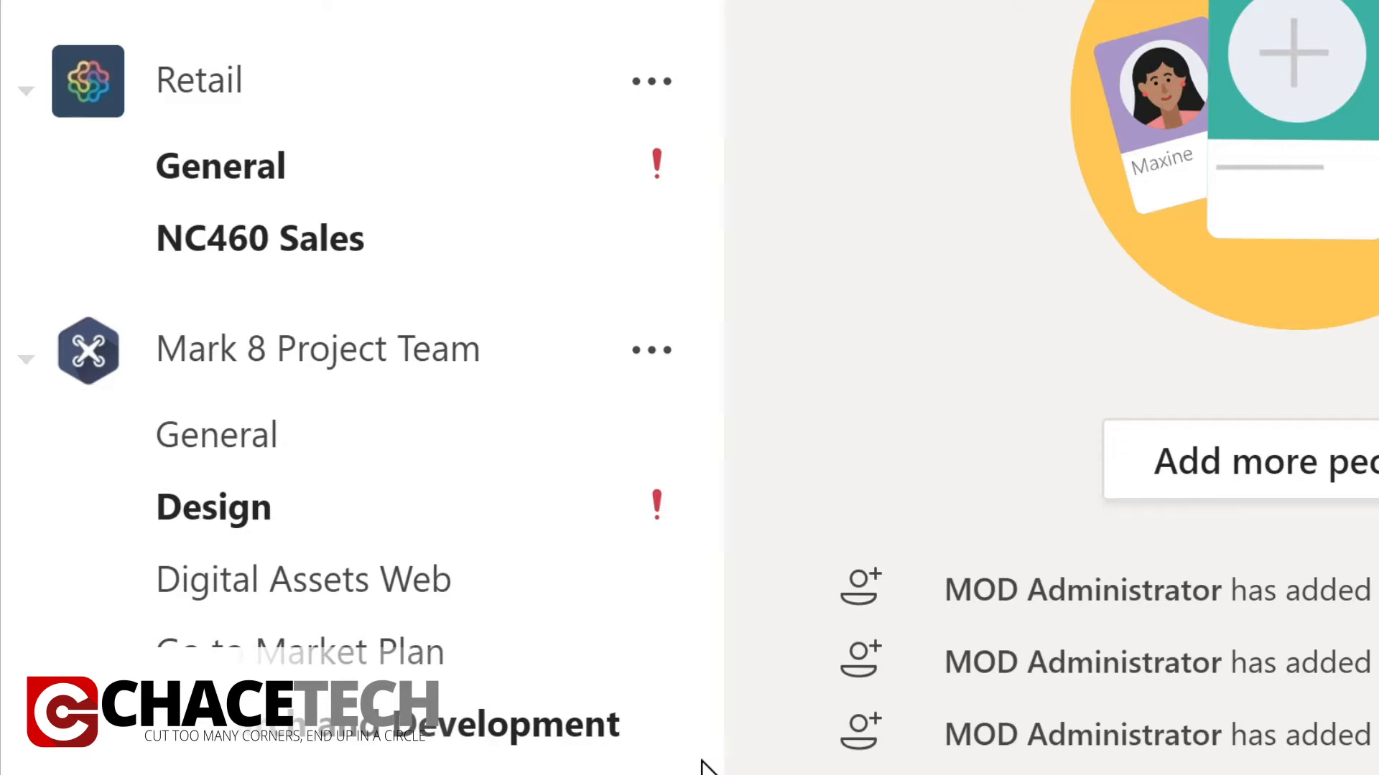
Open the Monthly Reports channel of the Sales and Marketing team.
{"action": "scroll", "coordinate": [702, 761], "scroll_direction": "down", "scroll_amount": 3}
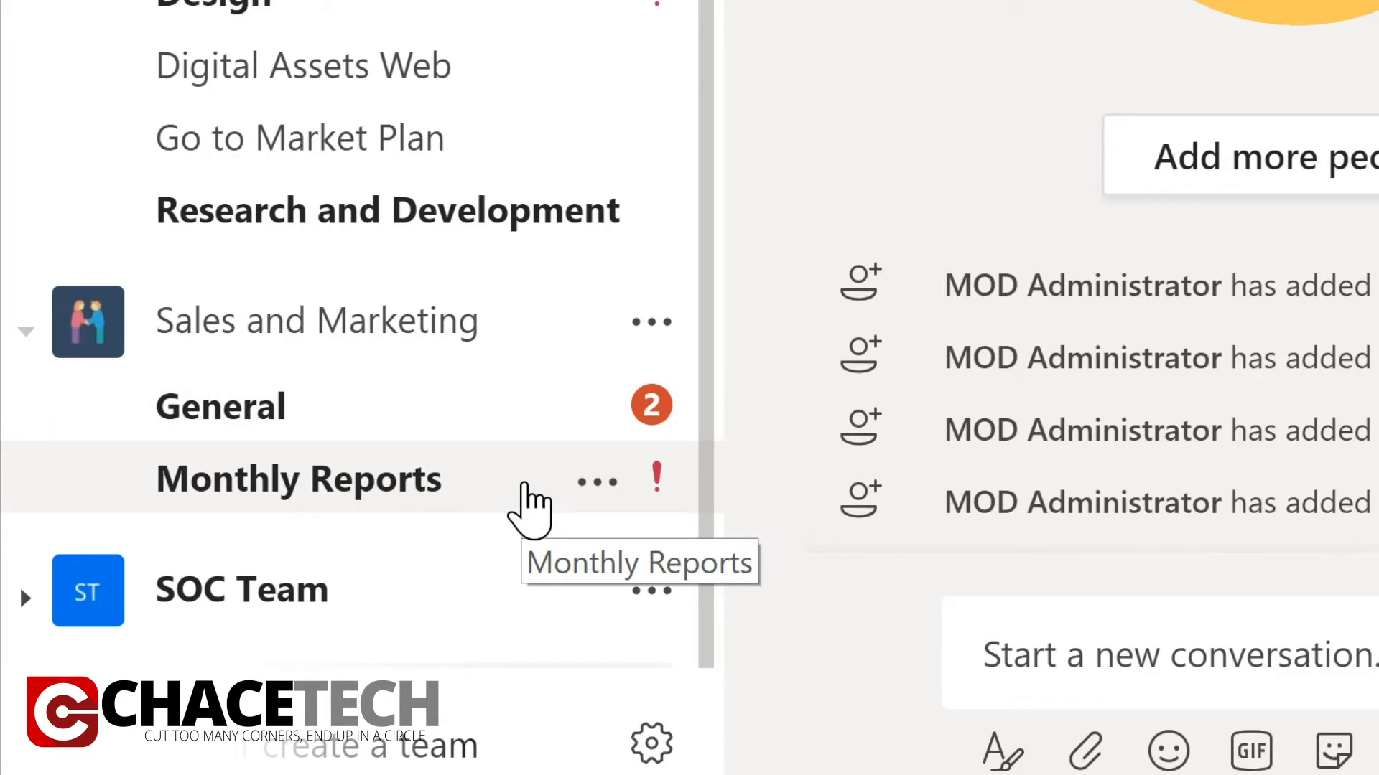
{"action": "left_click", "coordinate": [524, 488]}
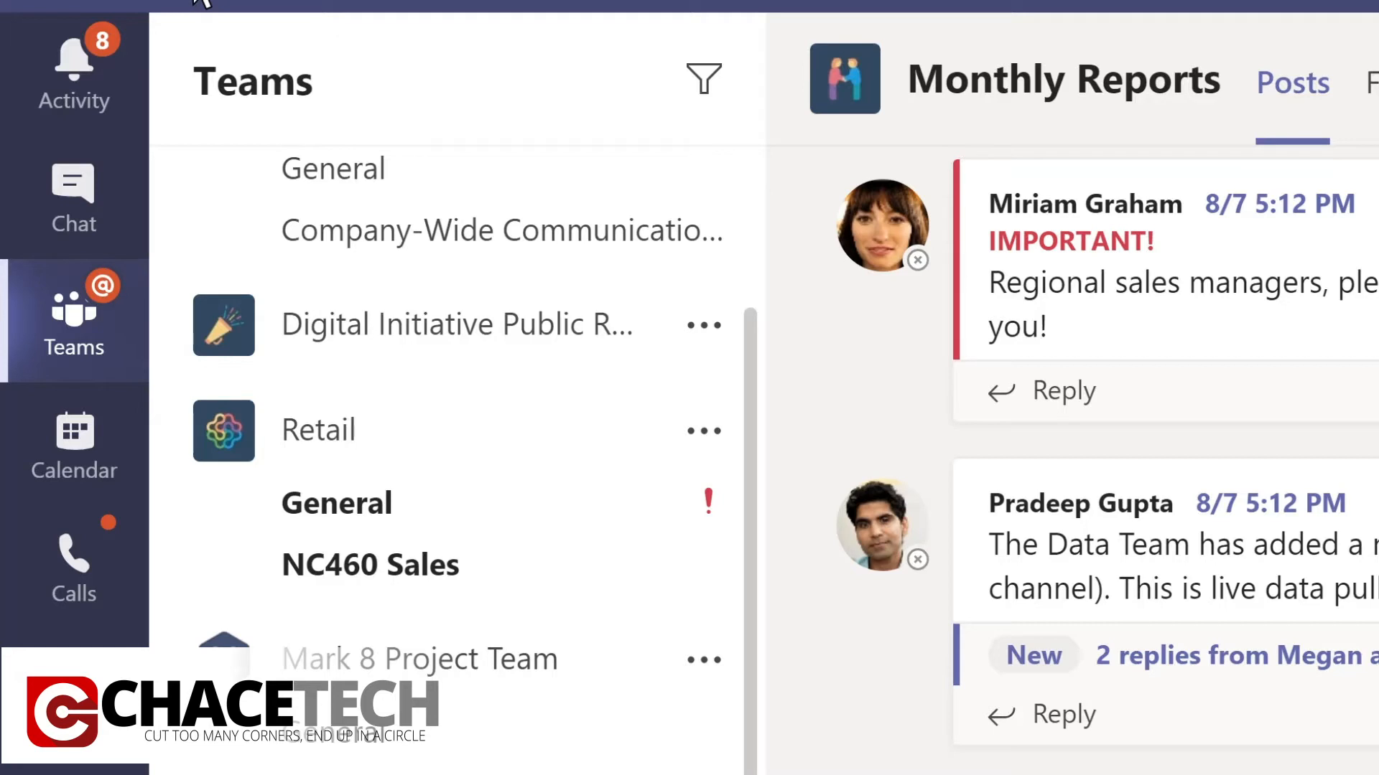
Filter the activity feed by the word "marketing".
{"action": "left_click", "coordinate": [105, 95]}
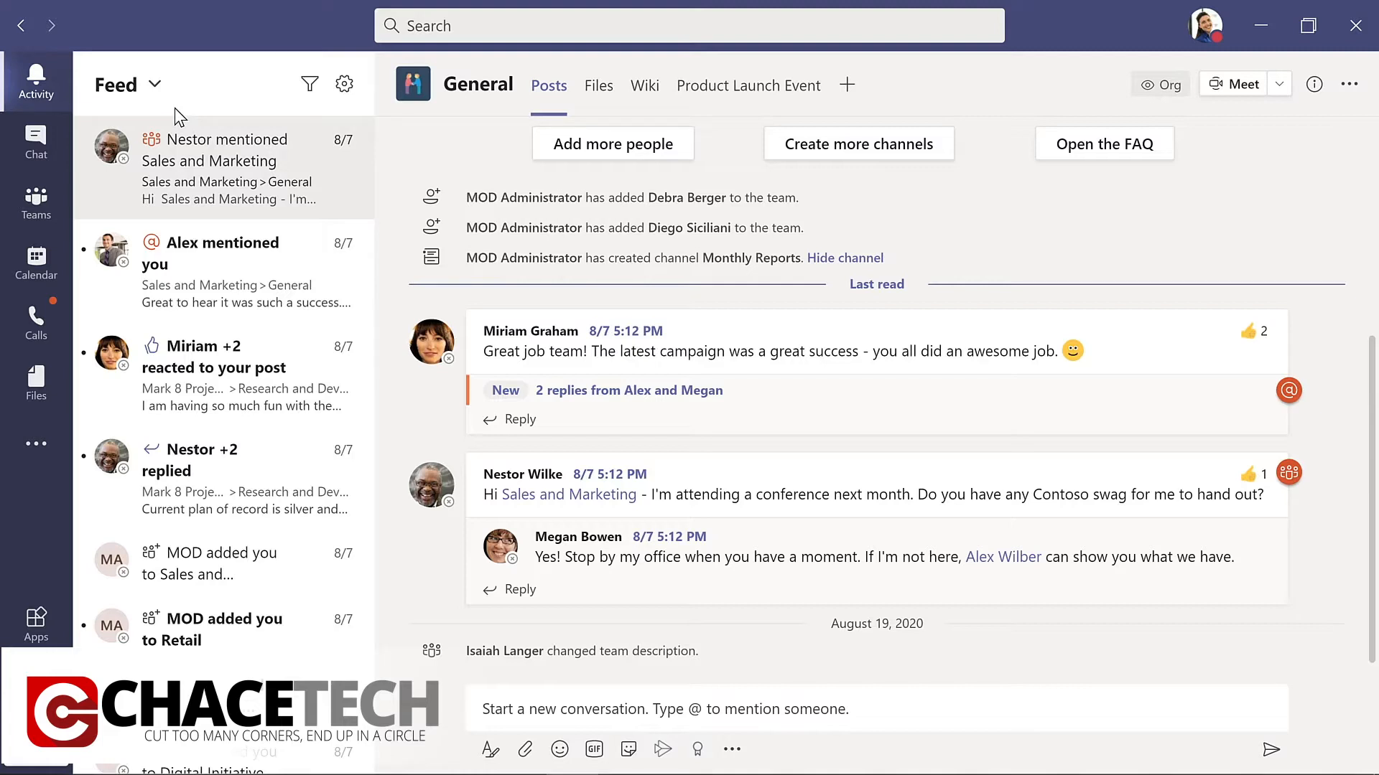
{"action": "left_click", "coordinate": [311, 87]}
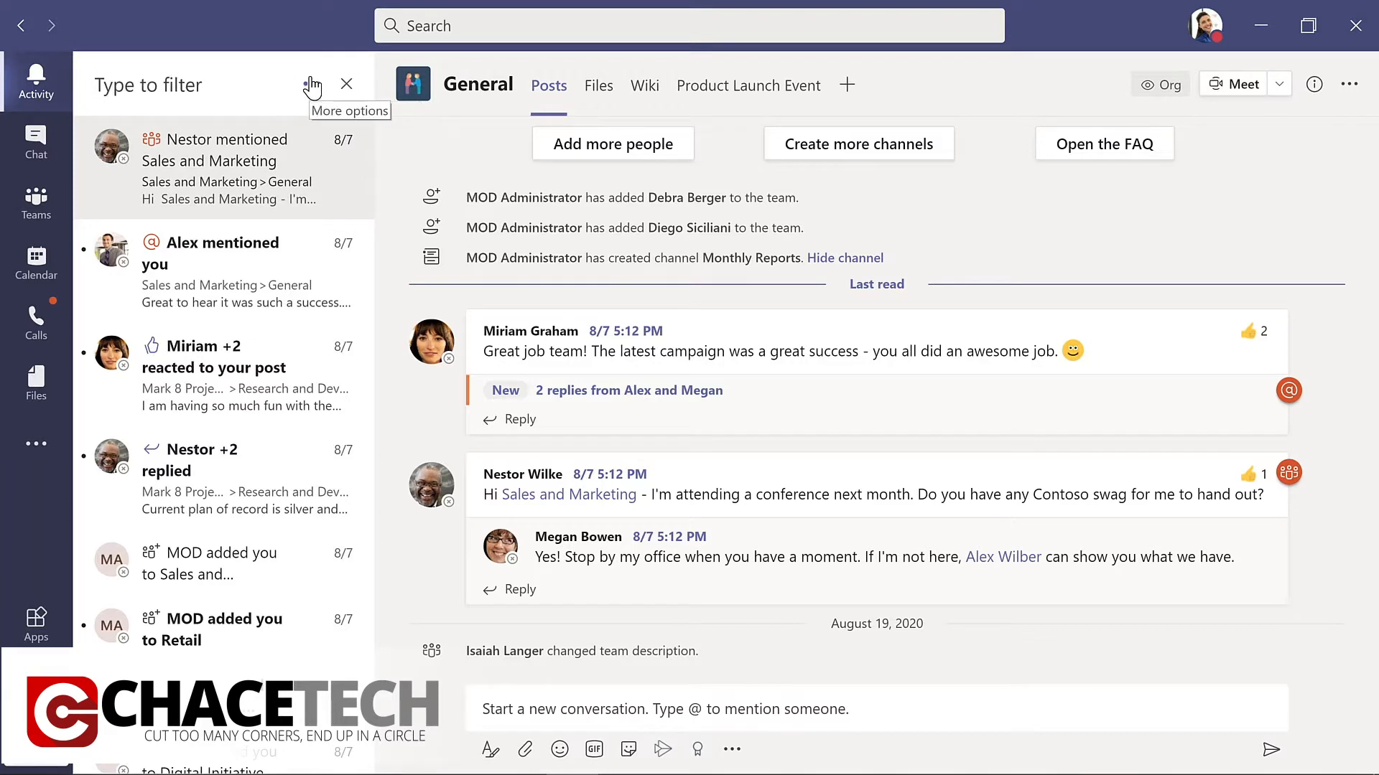
{"action": "type", "text": "ma"}
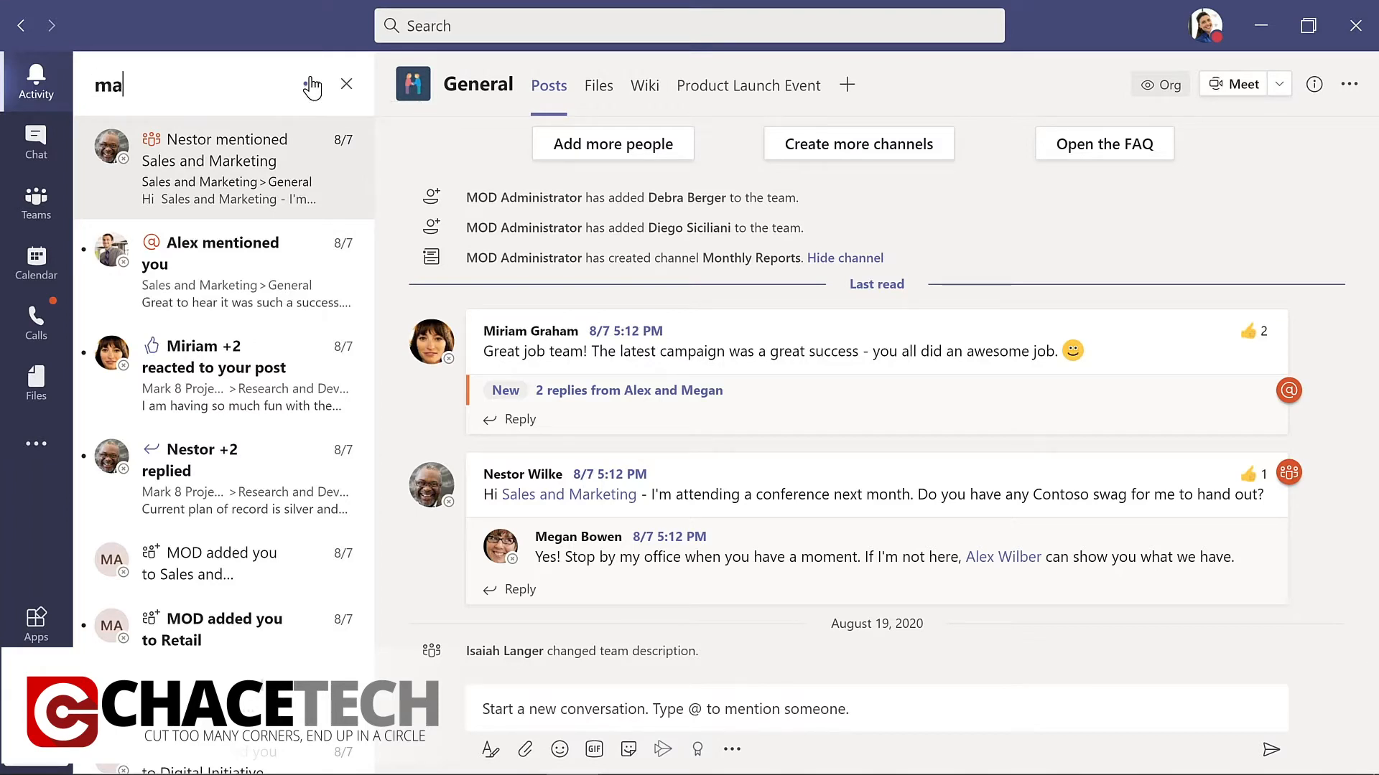
{"action": "type", "text": "rketing"}
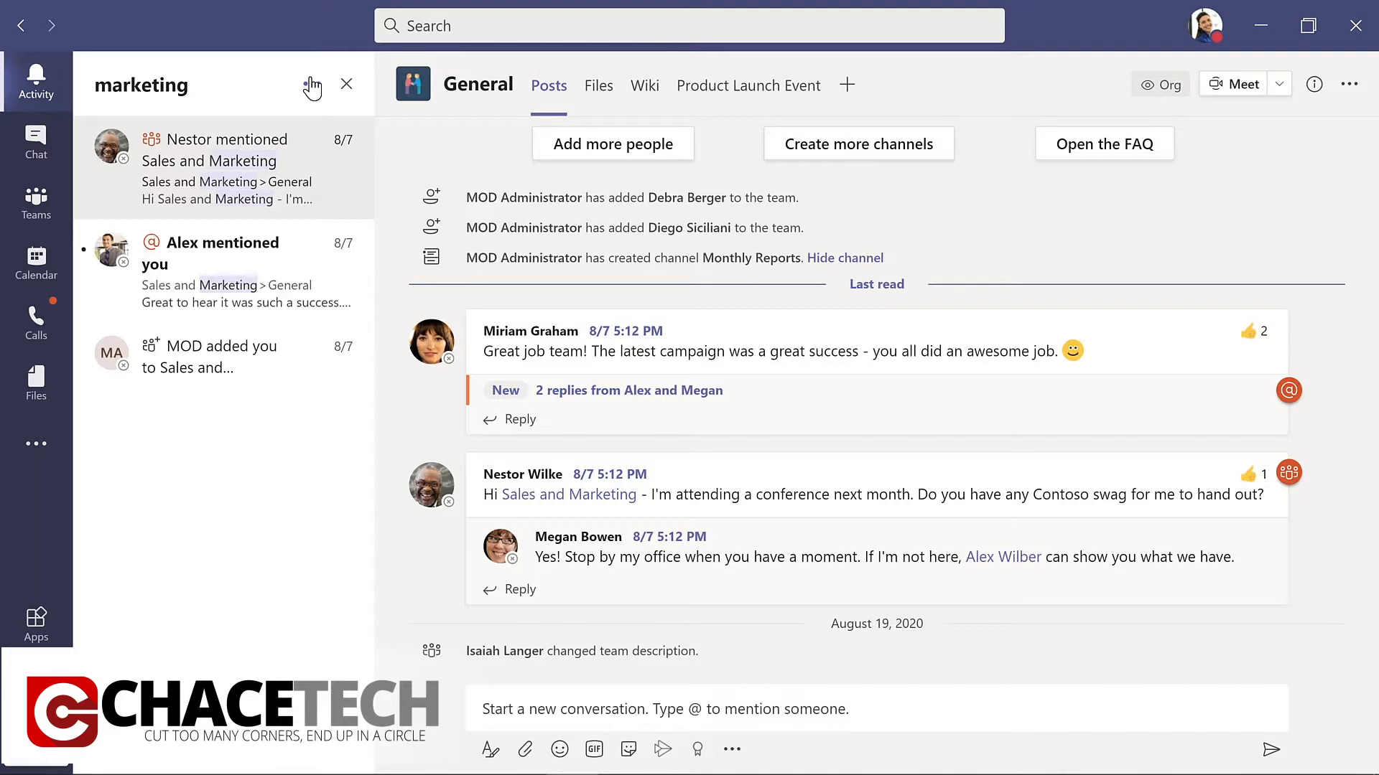
View the Chat, Calendar, Calls, Files and Apps sections in turn, and bring up the account profile options.
{"action": "left_click", "coordinate": [56, 151]}
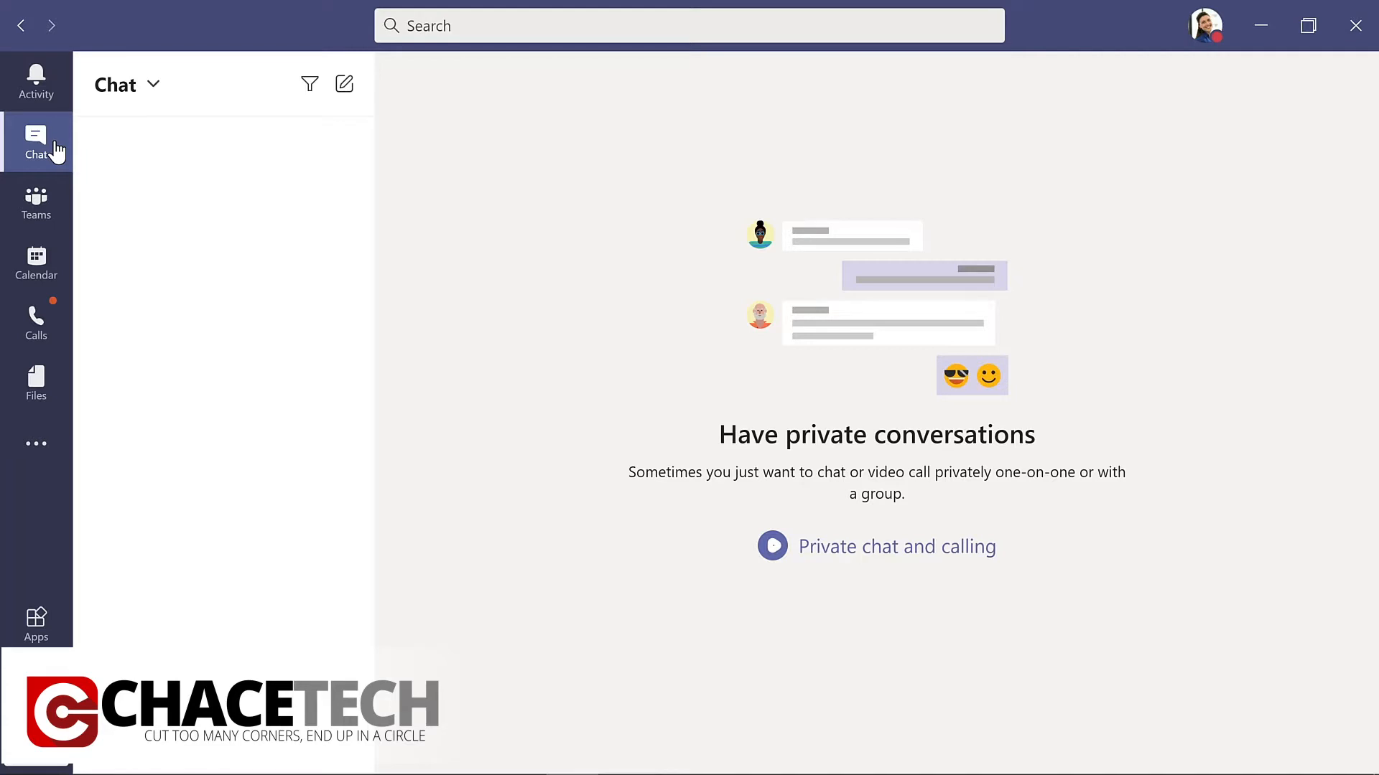
{"action": "left_click", "coordinate": [63, 266]}
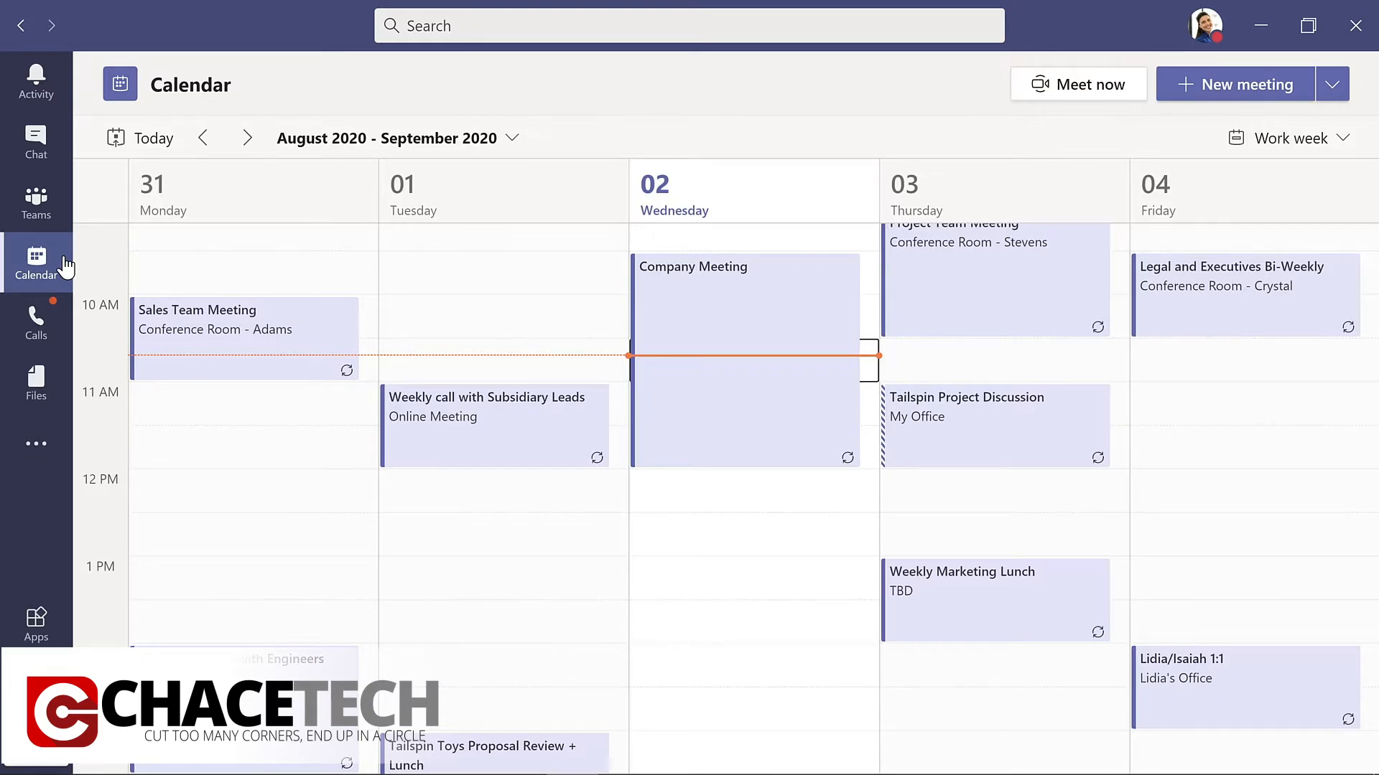
{"action": "left_click", "coordinate": [45, 331]}
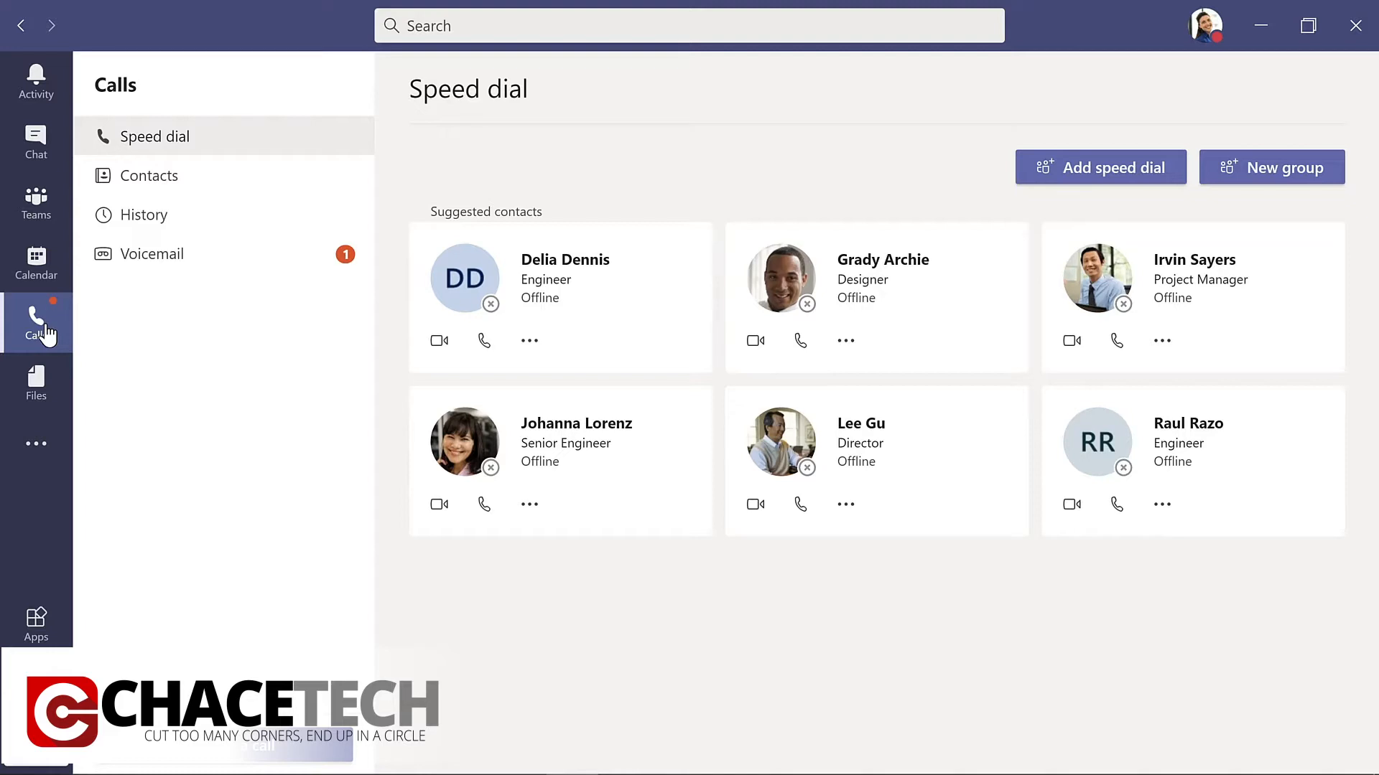
{"action": "left_click", "coordinate": [38, 384]}
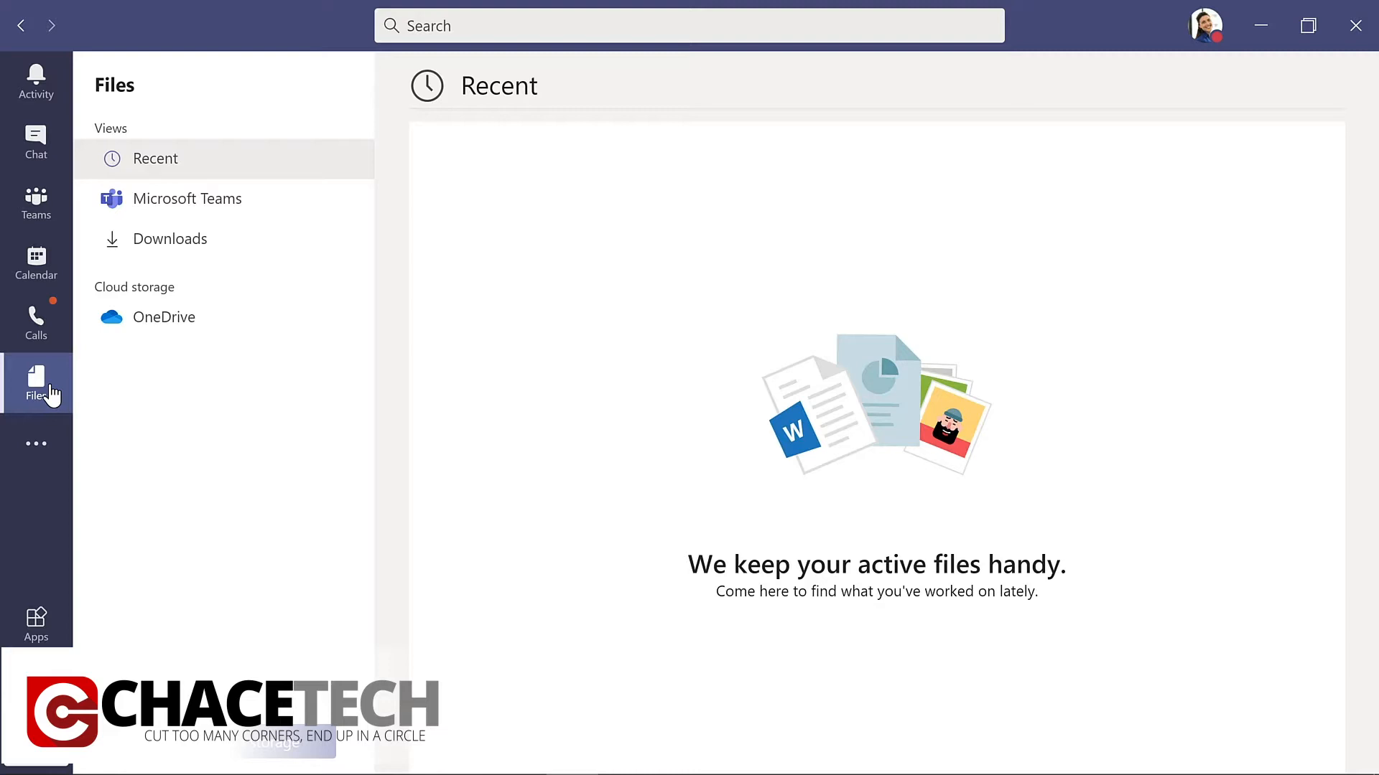
{"action": "left_click", "coordinate": [38, 625]}
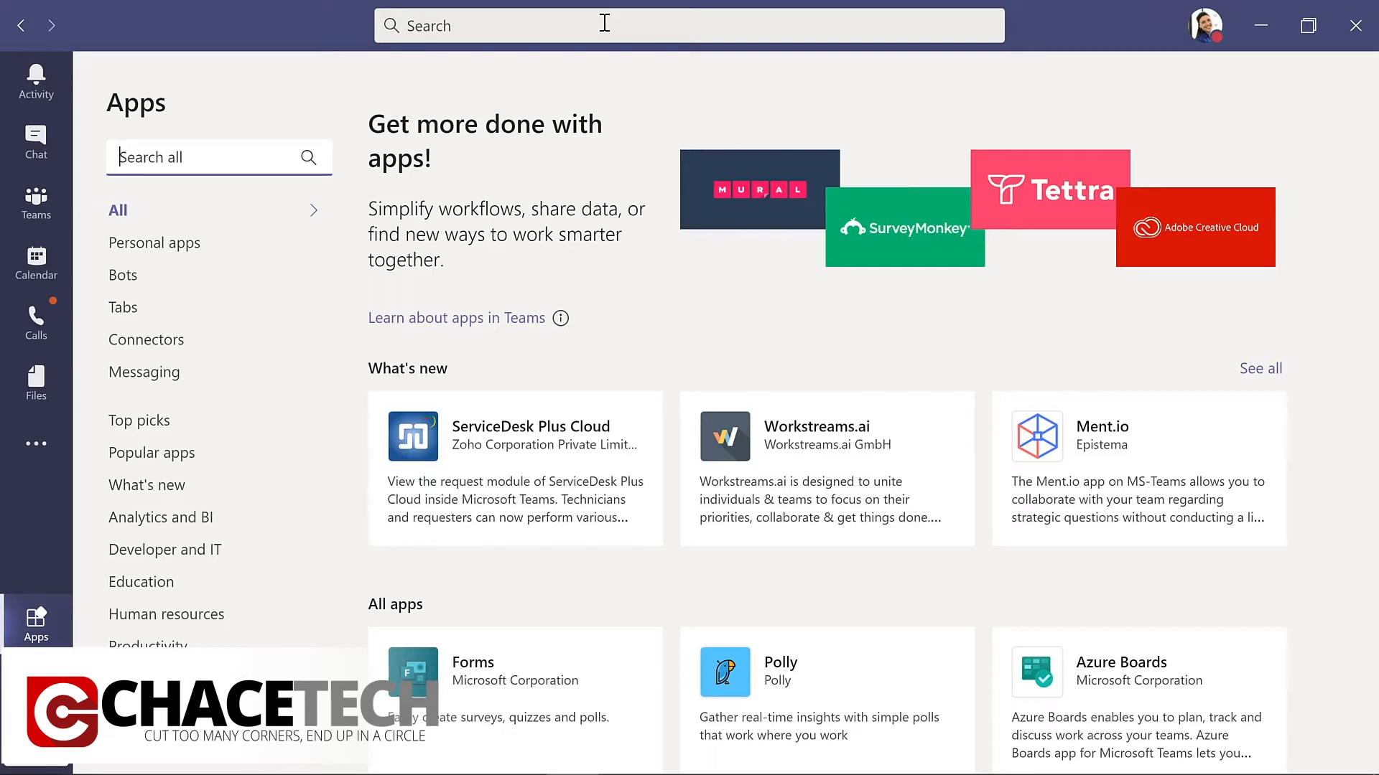
{"action": "left_click", "coordinate": [1204, 41]}
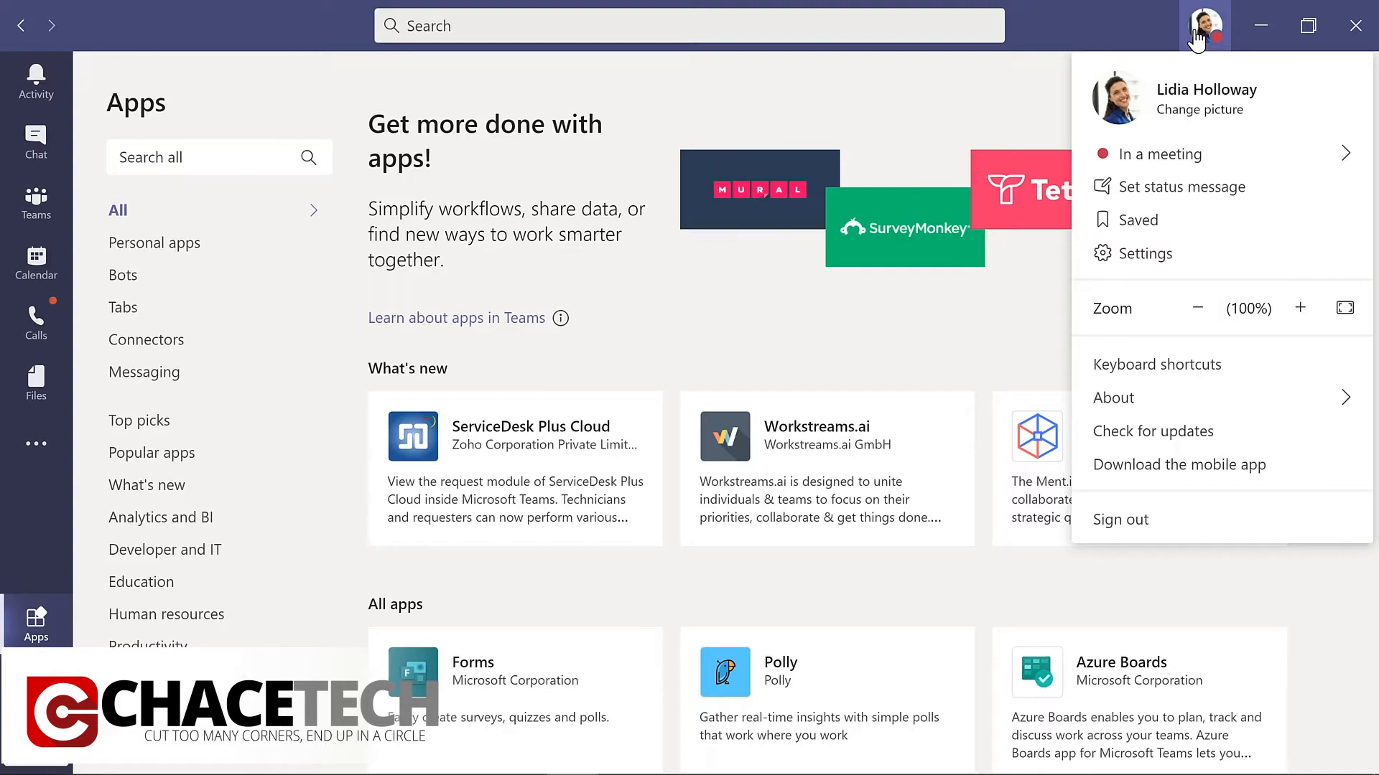
Start creating a new team from scratch and make it private.
{"action": "left_click", "coordinate": [56, 209]}
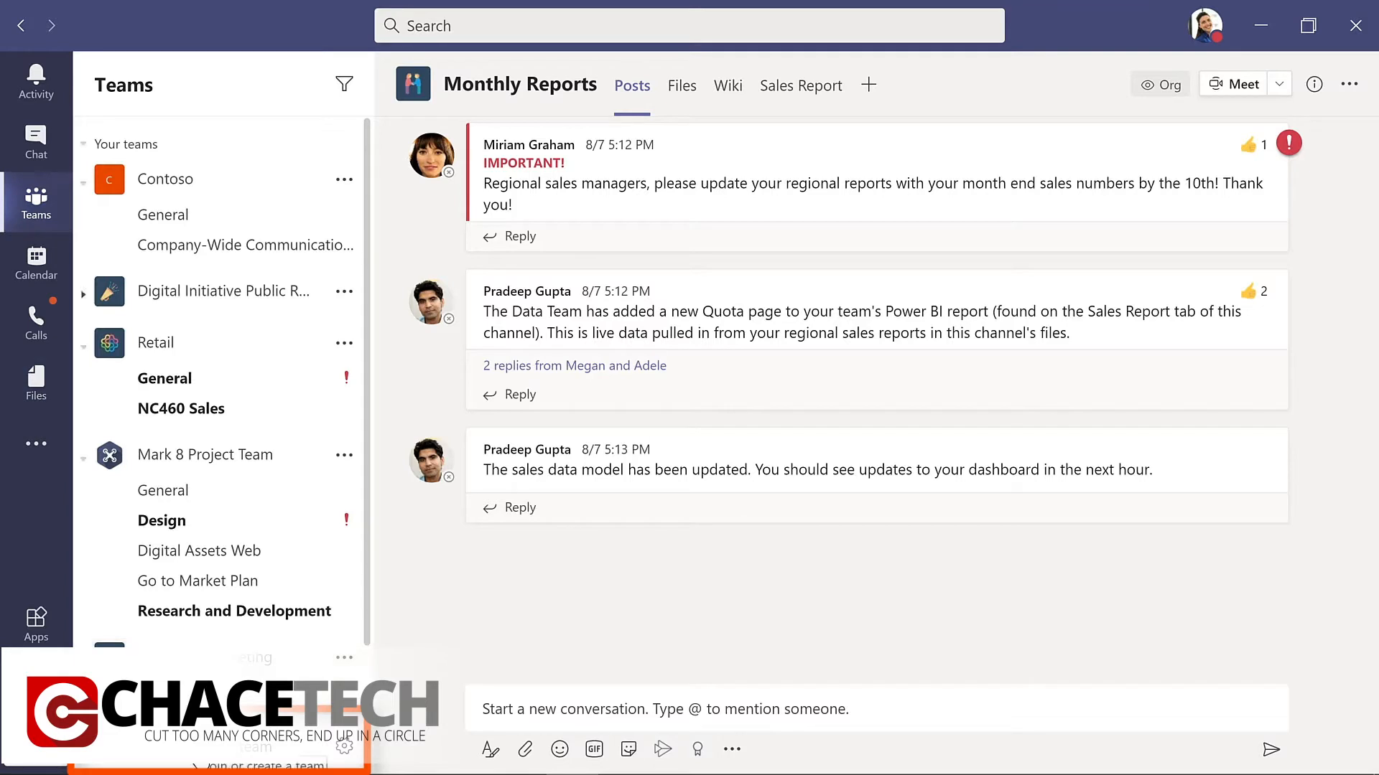
{"action": "left_click", "coordinate": [197, 752]}
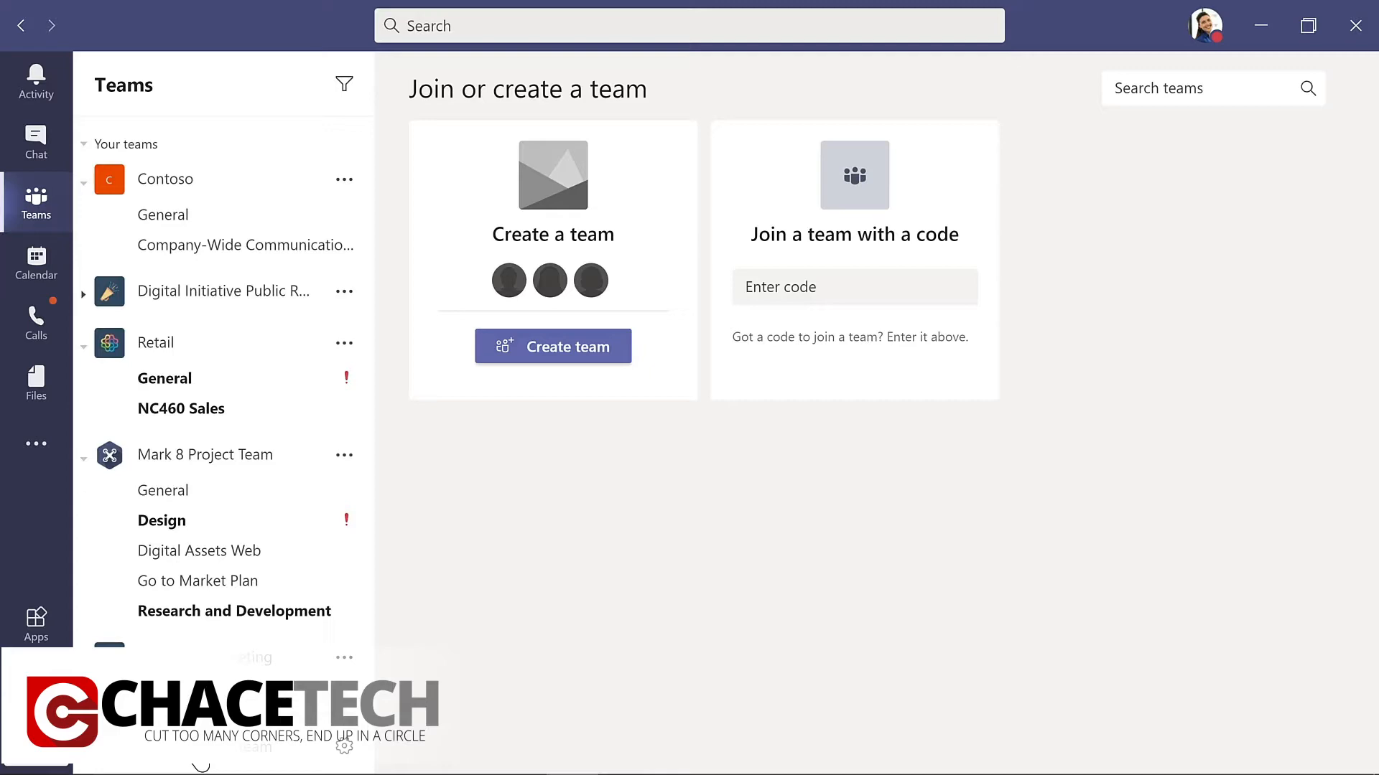
{"action": "left_click", "coordinate": [561, 346]}
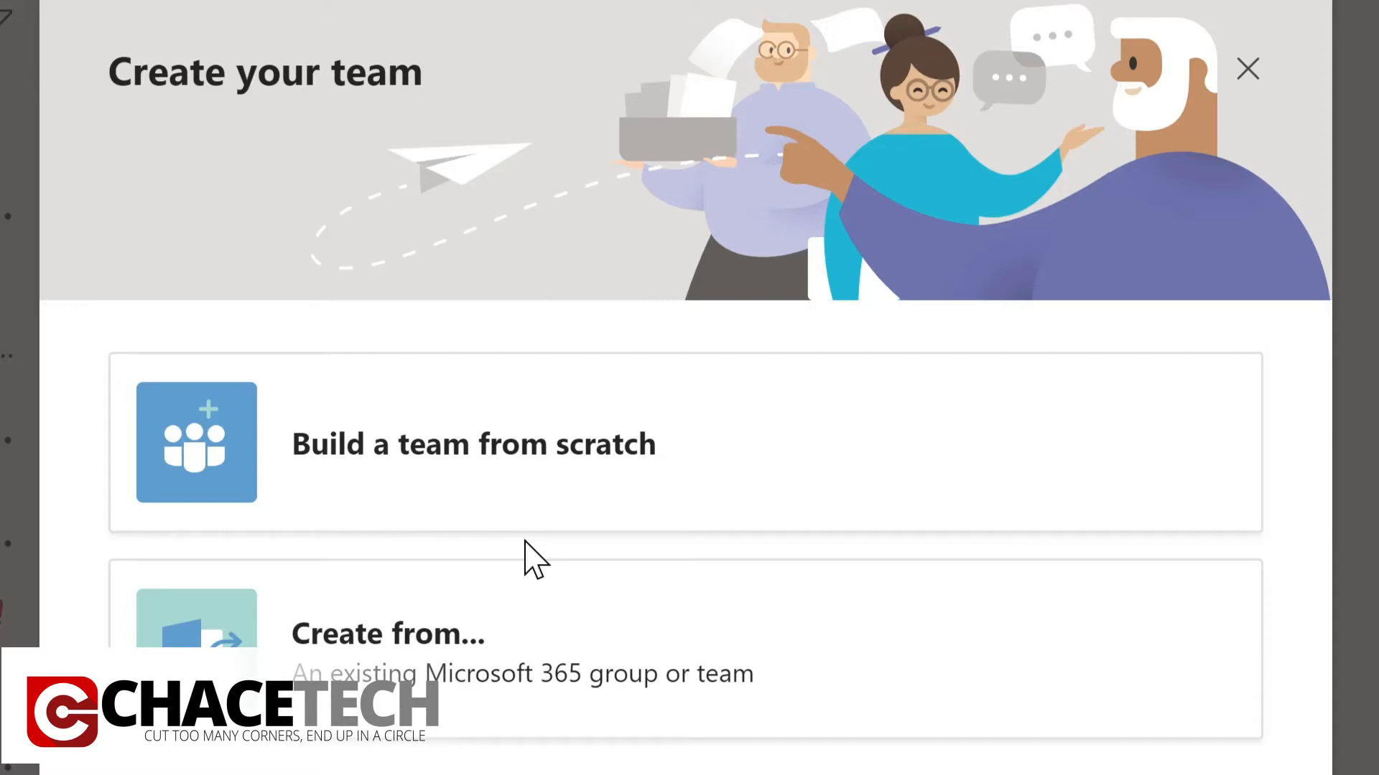
{"action": "left_click", "coordinate": [595, 474]}
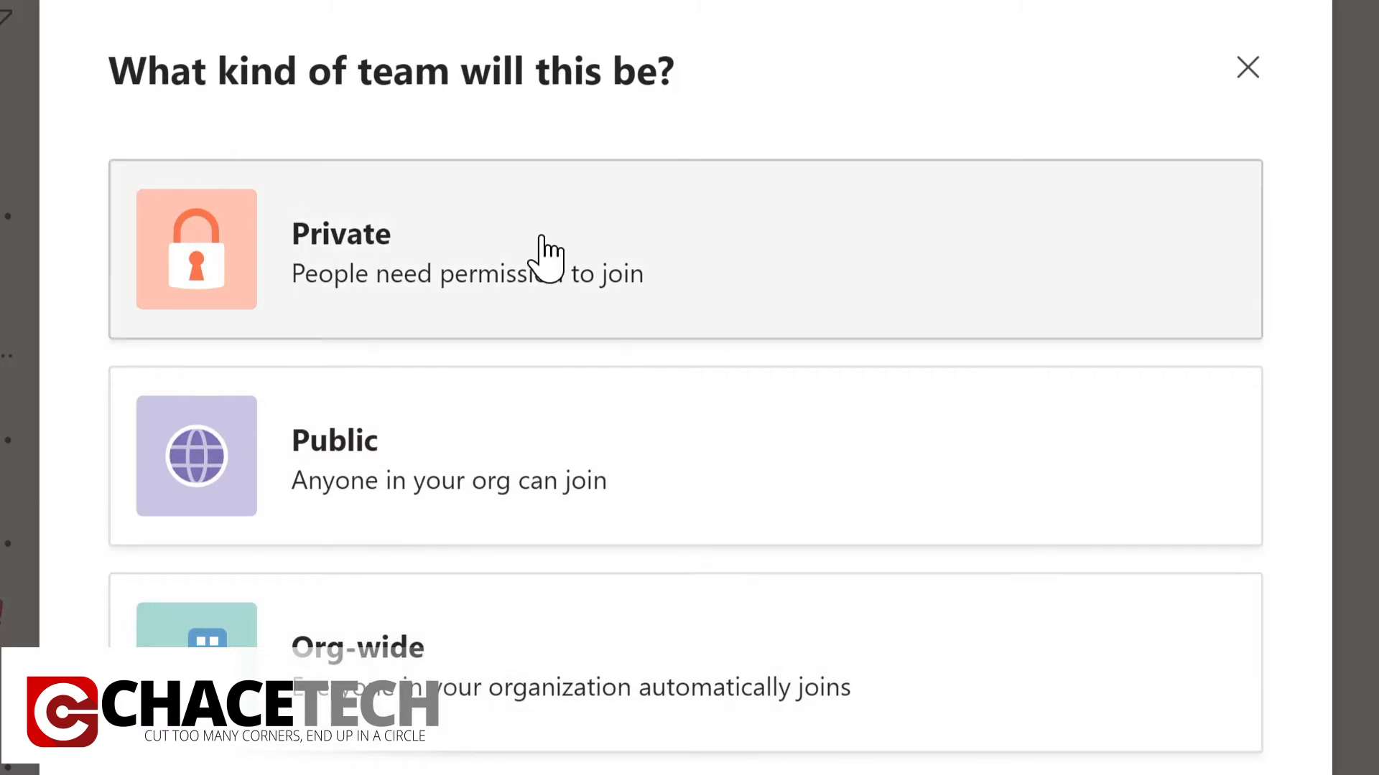
{"action": "left_click", "coordinate": [546, 257]}
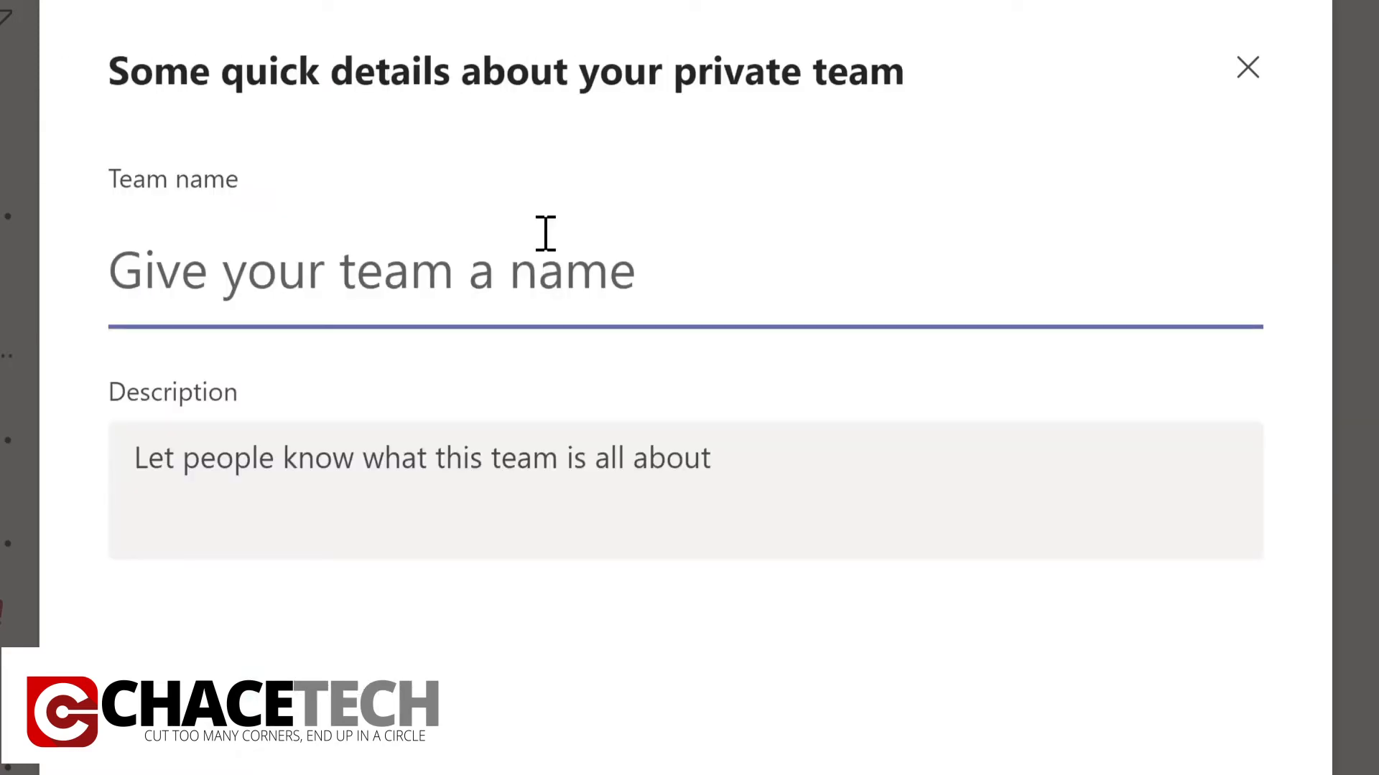
Name the team "Evergreen Project Team" and describe it as "Planning and development of Contoso learning management system".
{"action": "type", "text": "Evergre"}
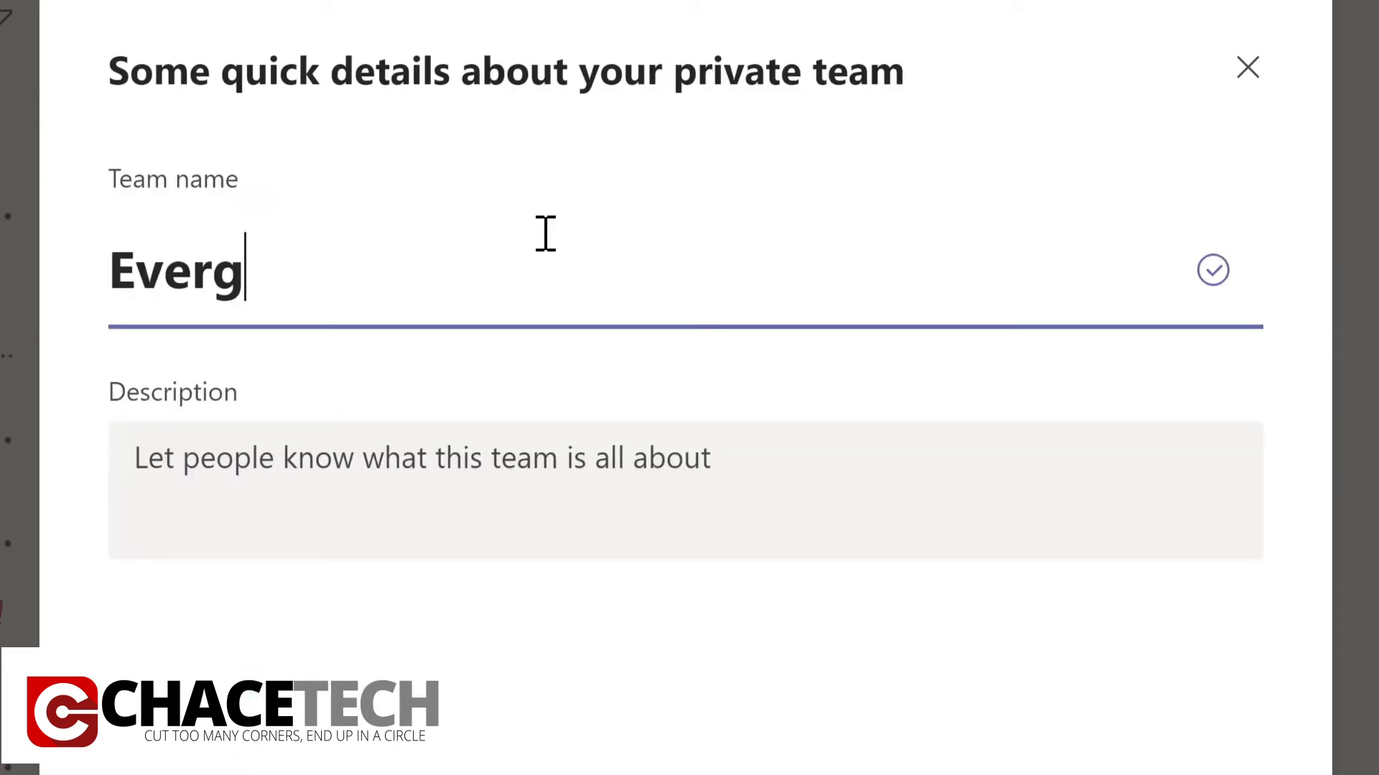
{"action": "type", "text": "en Project Team"}
{"action": "key", "text": "Tab"}
{"action": "type", "text": "Planning and development of Contoso learning management system"}
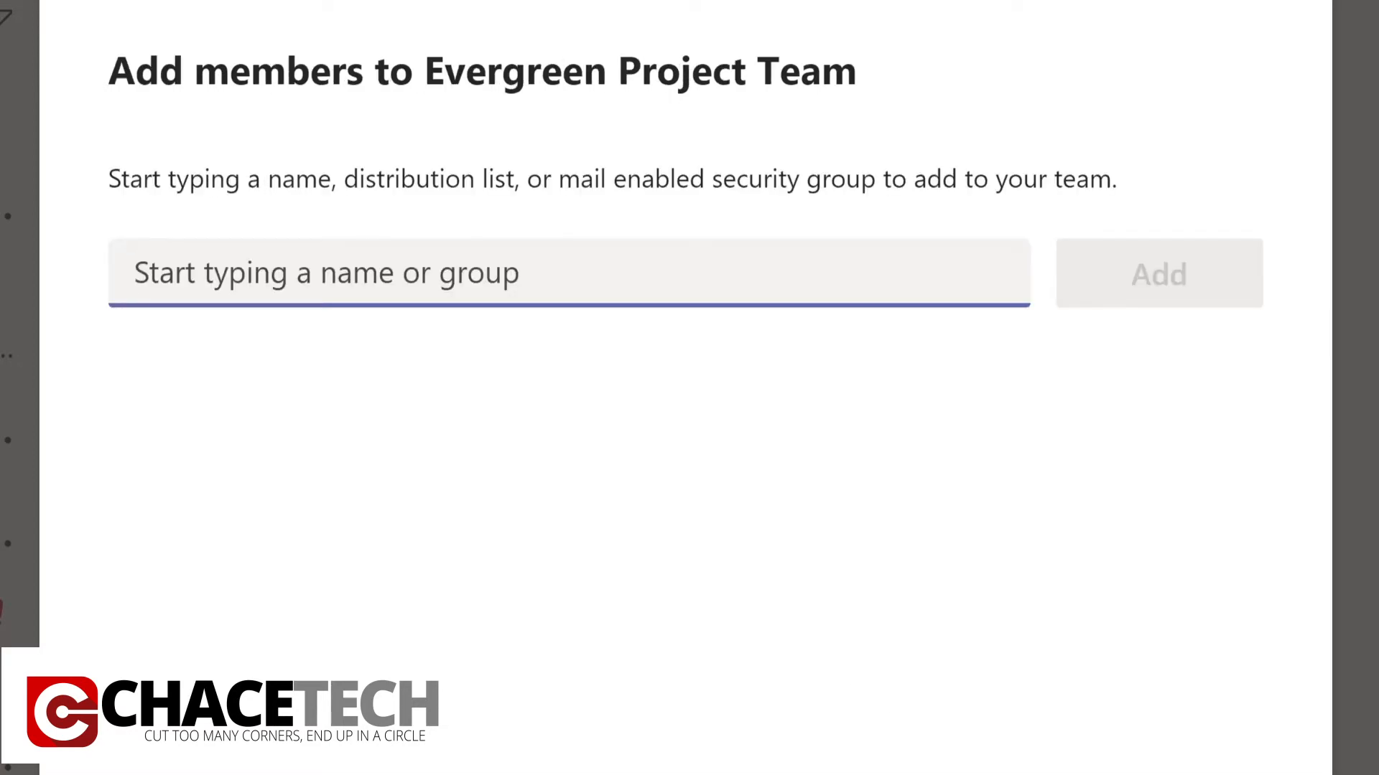
Add the planner, project manager, IT admin and HR manager to Evergreen Project Team as members and finish creating the team.
{"action": "type", "text": "Lynn"}
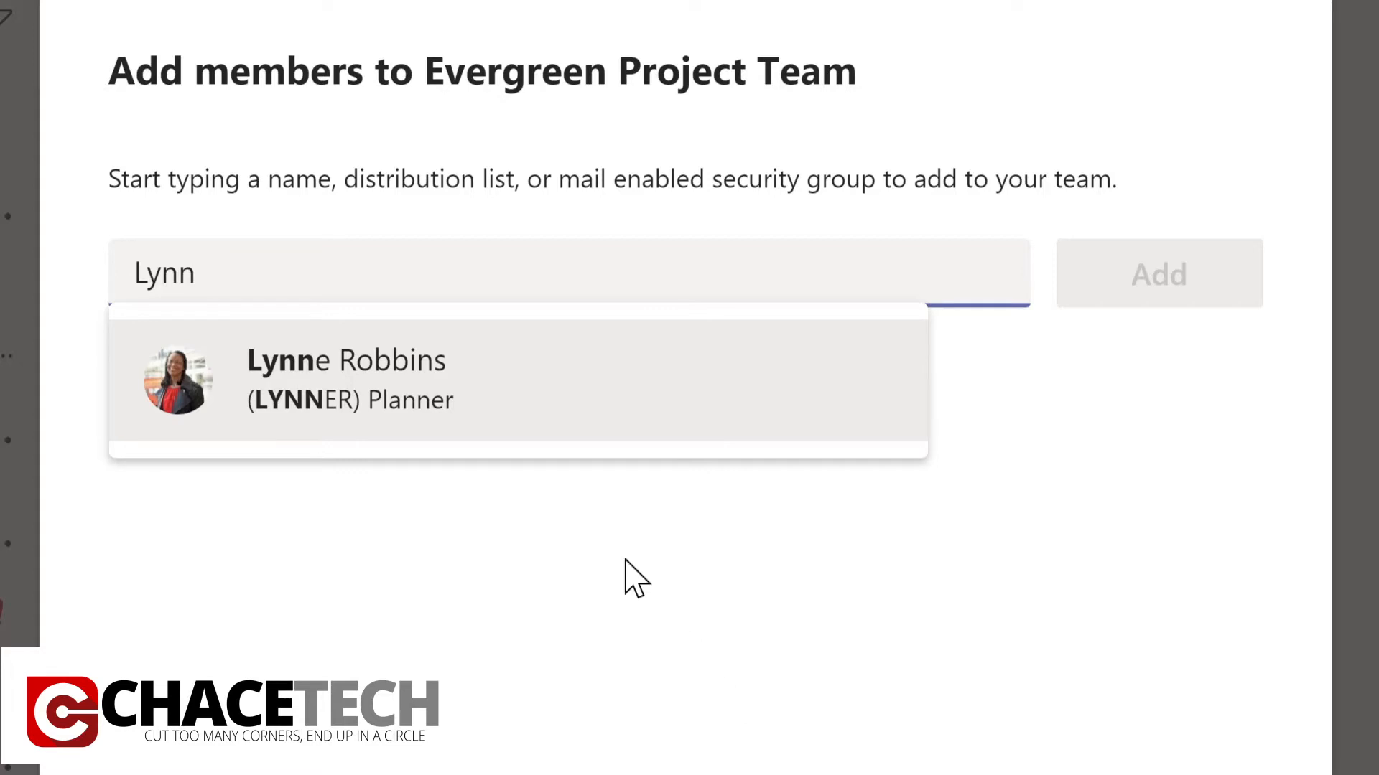
{"action": "left_click", "coordinate": [407, 396]}
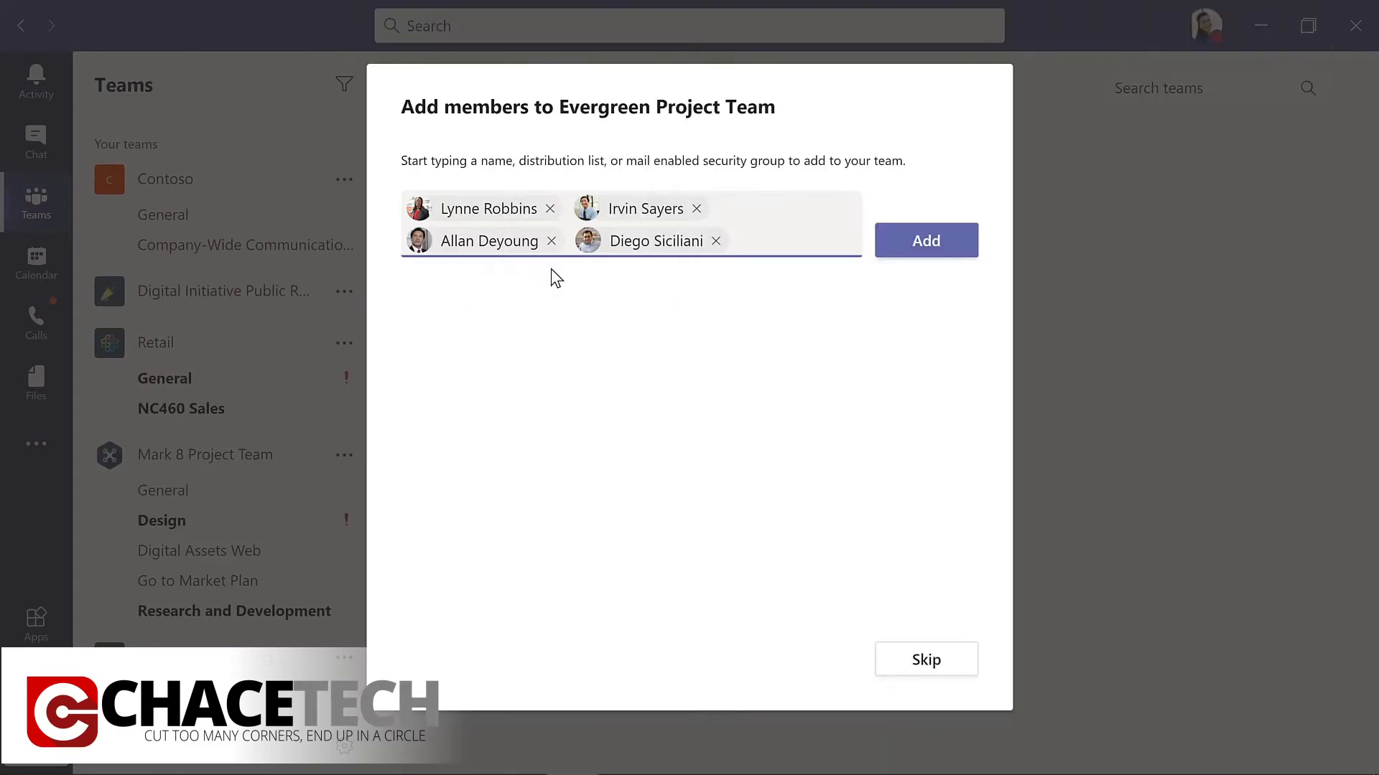
{"action": "left_click", "coordinate": [927, 252]}
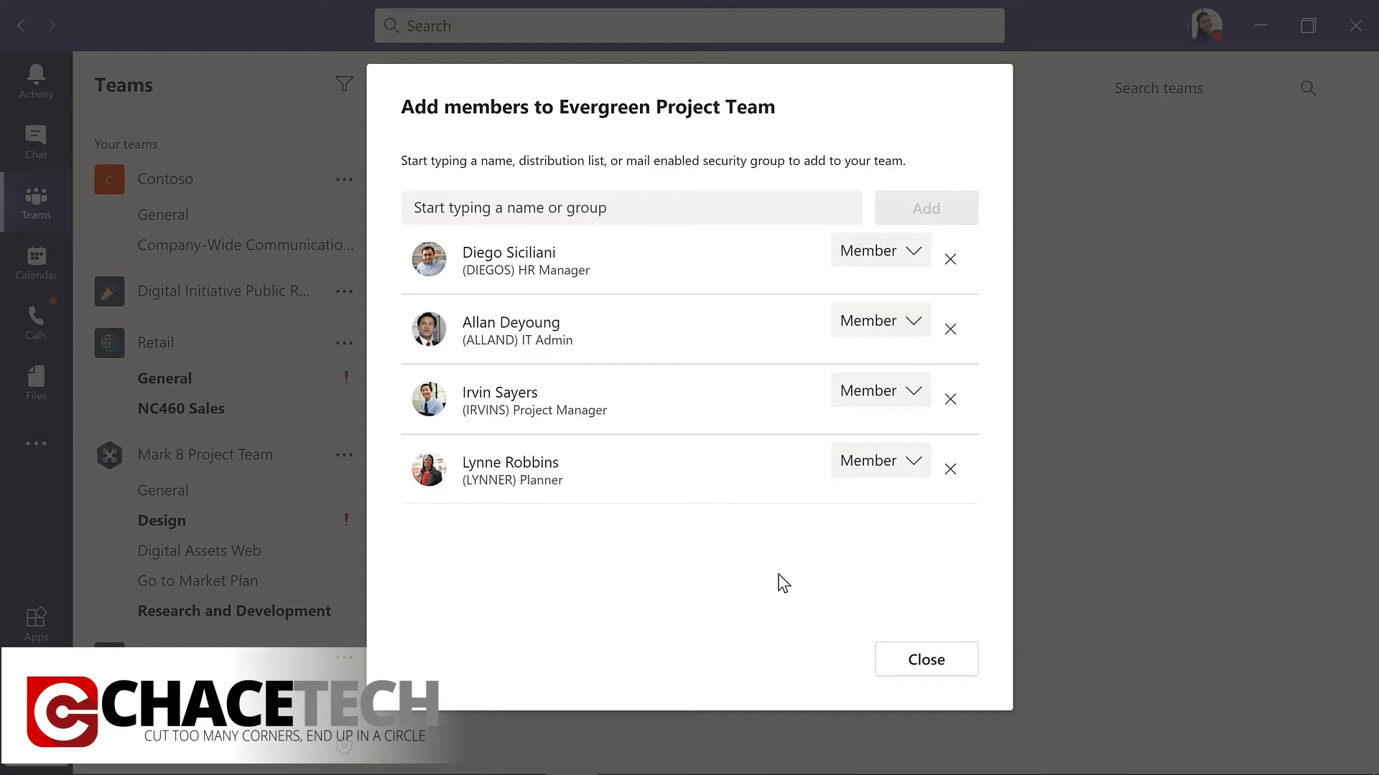
{"action": "left_click", "coordinate": [925, 661]}
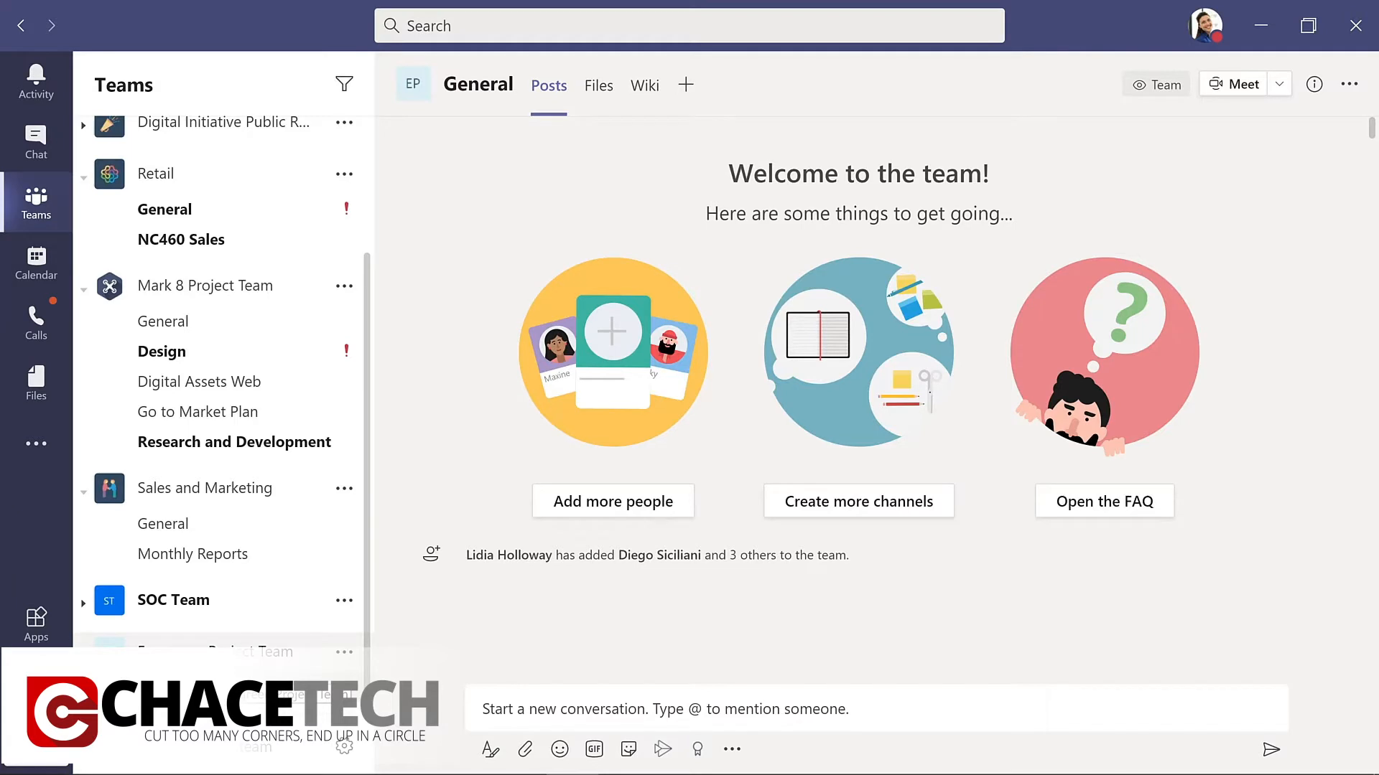
Move Evergreen Project Team up the team list, between Mark 8 Project Team and Sales and Marketing.
{"action": "left_click_drag", "start_coordinate": [216, 641], "coordinate": [221, 364]}
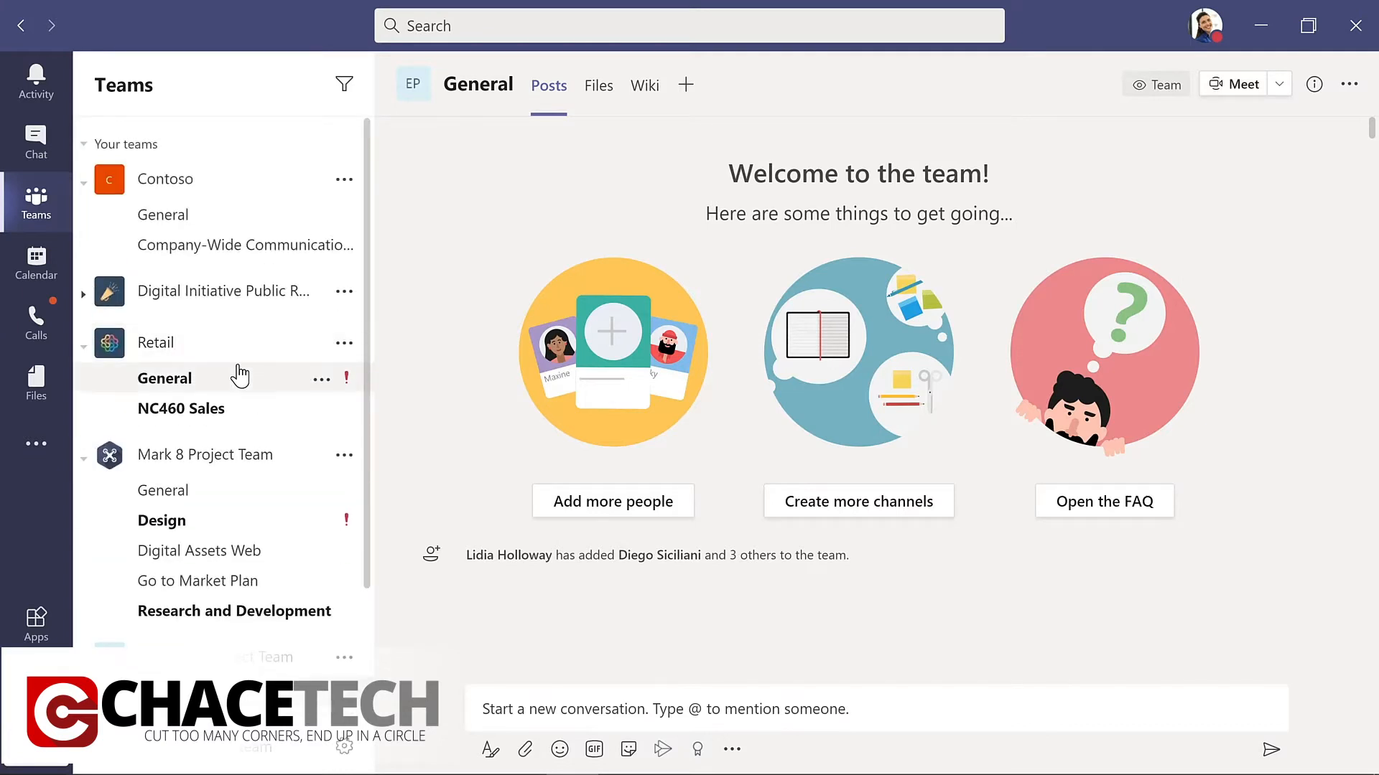
{"action": "scroll", "coordinate": [370, 682], "scroll_direction": "down", "scroll_amount": 2}
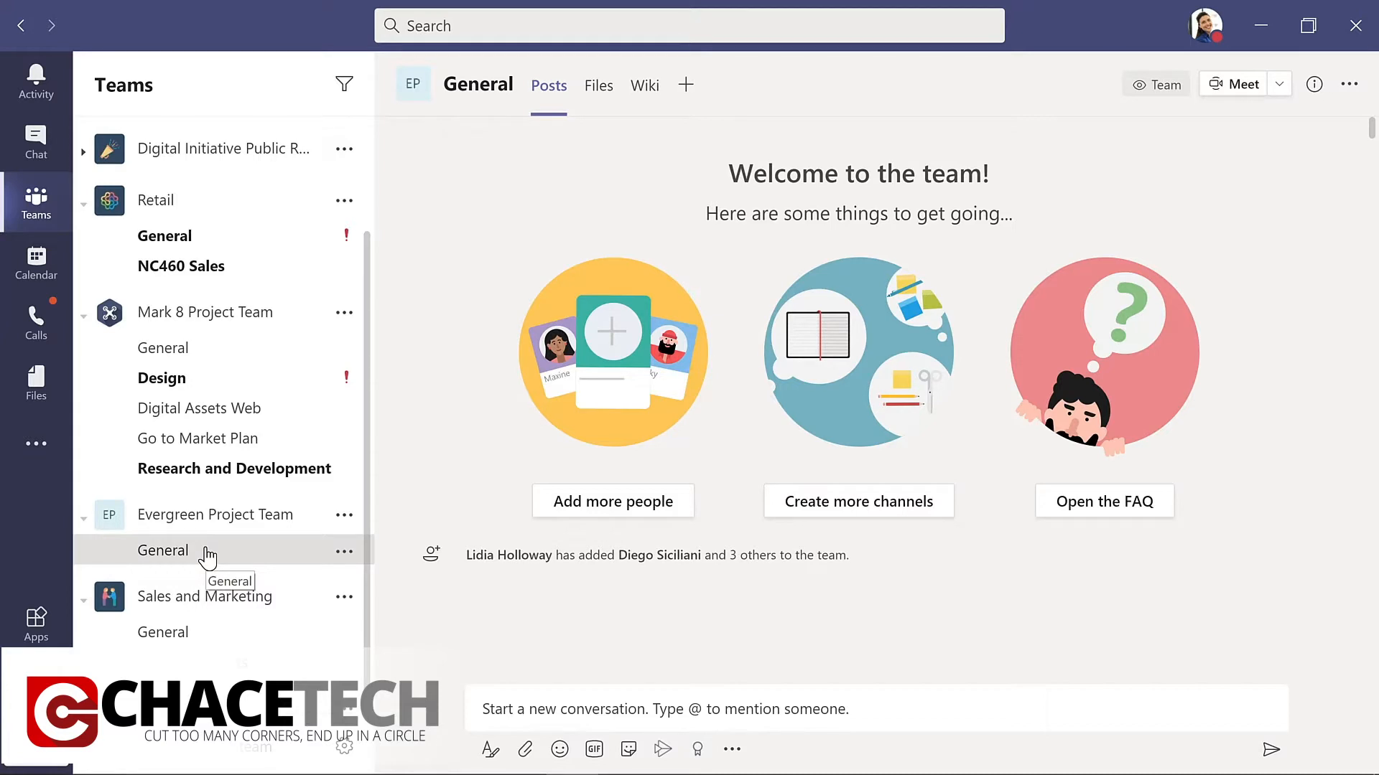
Post "I'm excited to start planning our new LMS!" with a smiley emoji in Evergreen Project Team's General channel.
{"action": "left_click", "coordinate": [481, 709]}
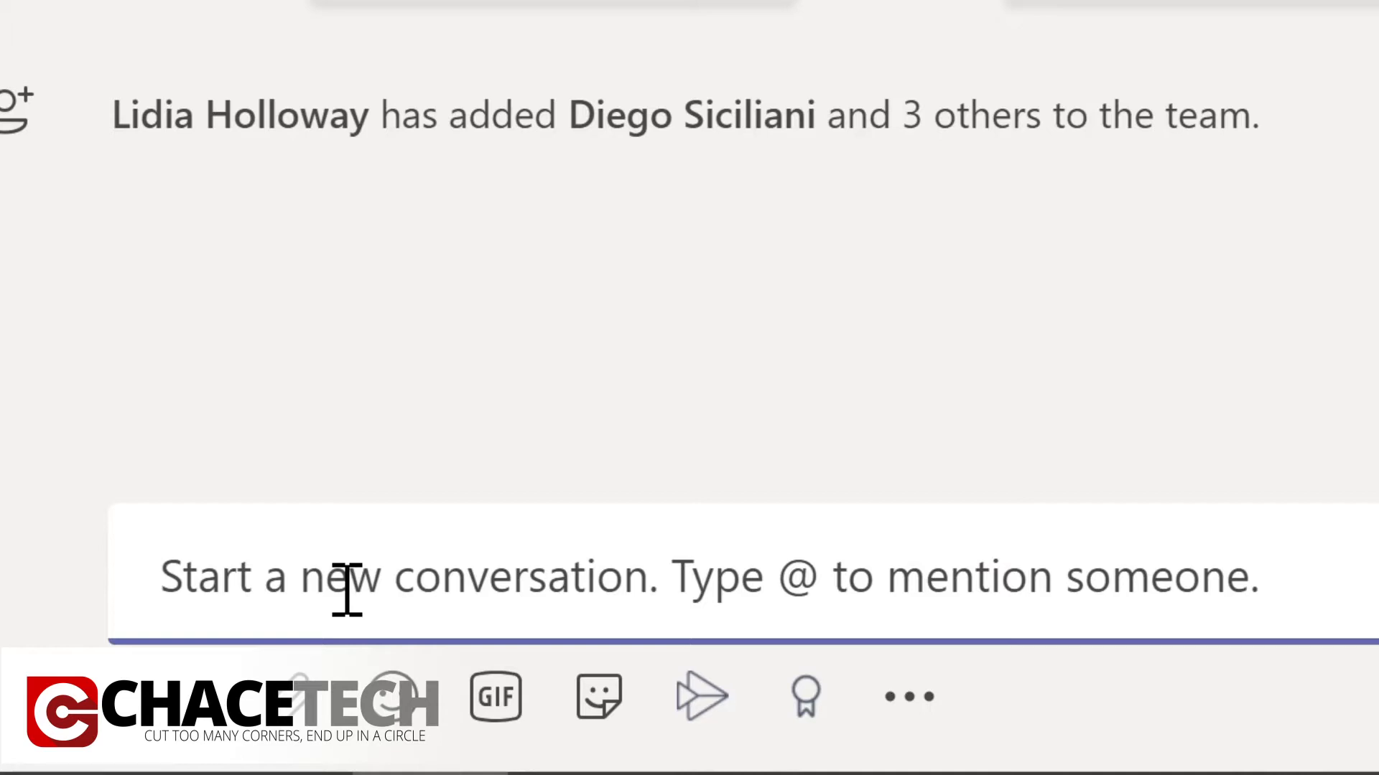
{"action": "type", "text": "I'm excited to start planning our new LMS!"}
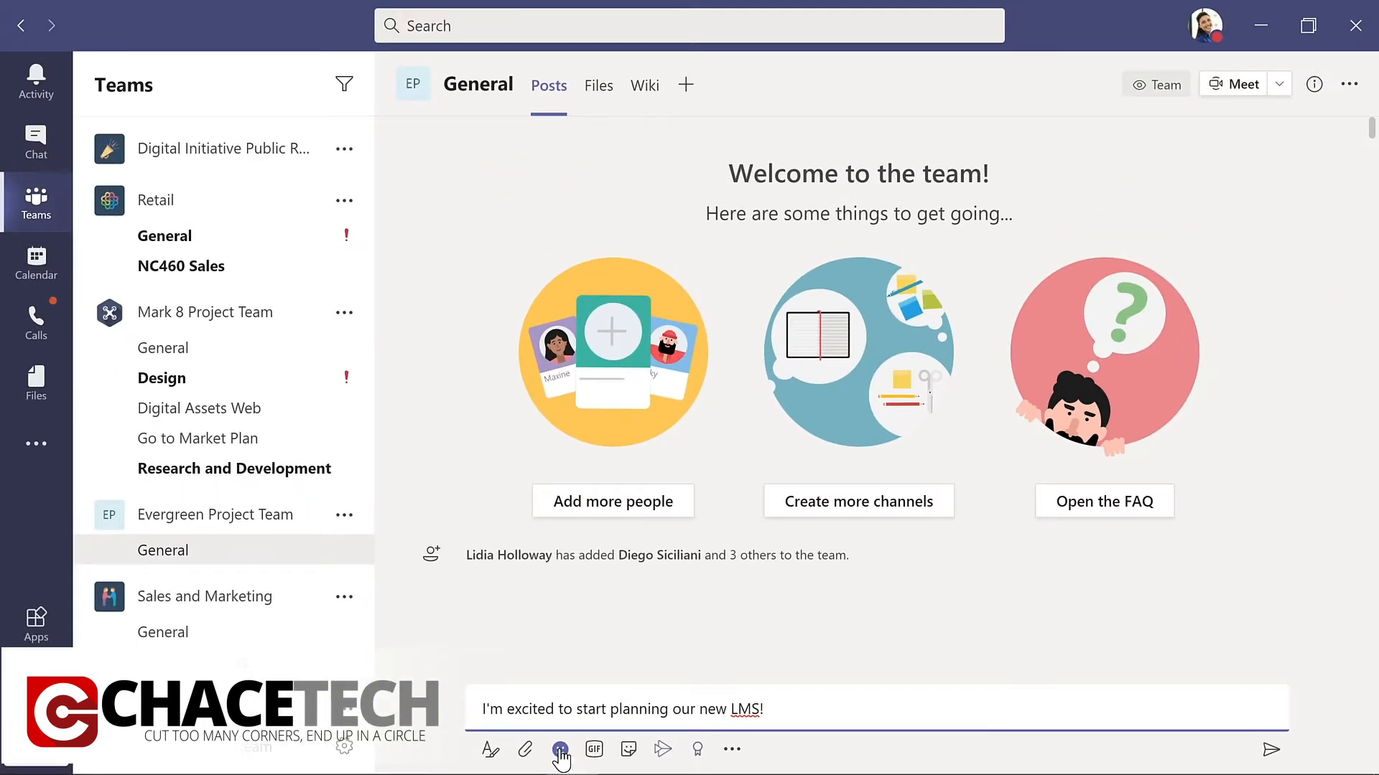
{"action": "left_click", "coordinate": [560, 751]}
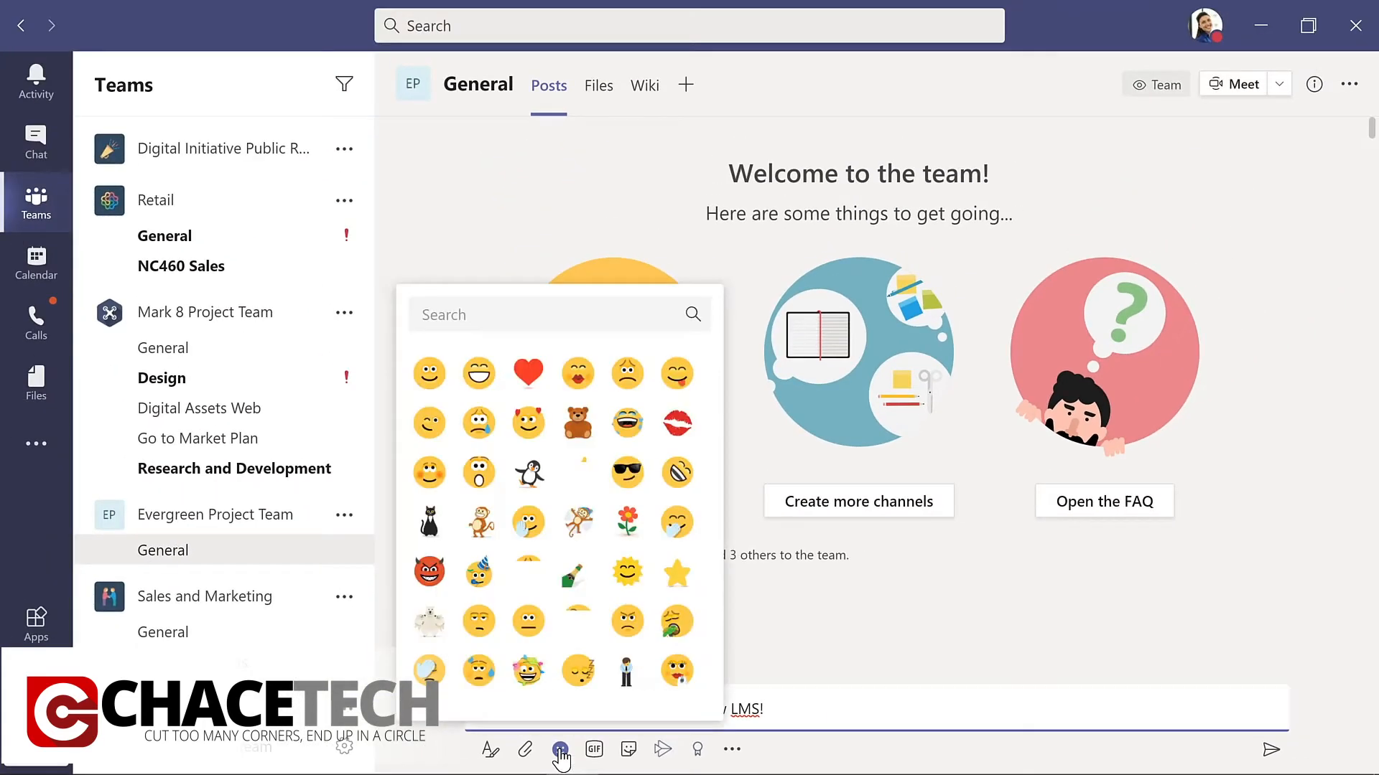
{"action": "left_click", "coordinate": [429, 372]}
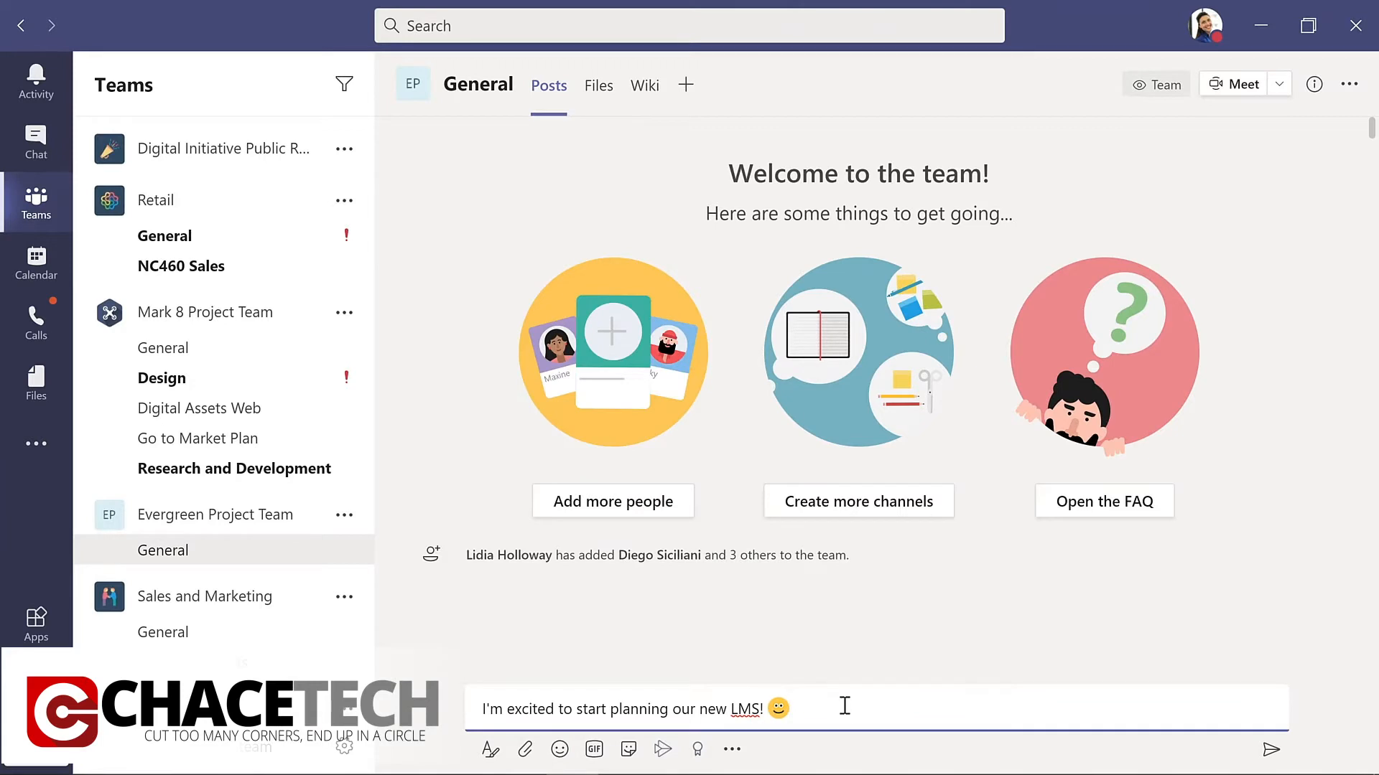
{"action": "left_click", "coordinate": [1270, 751]}
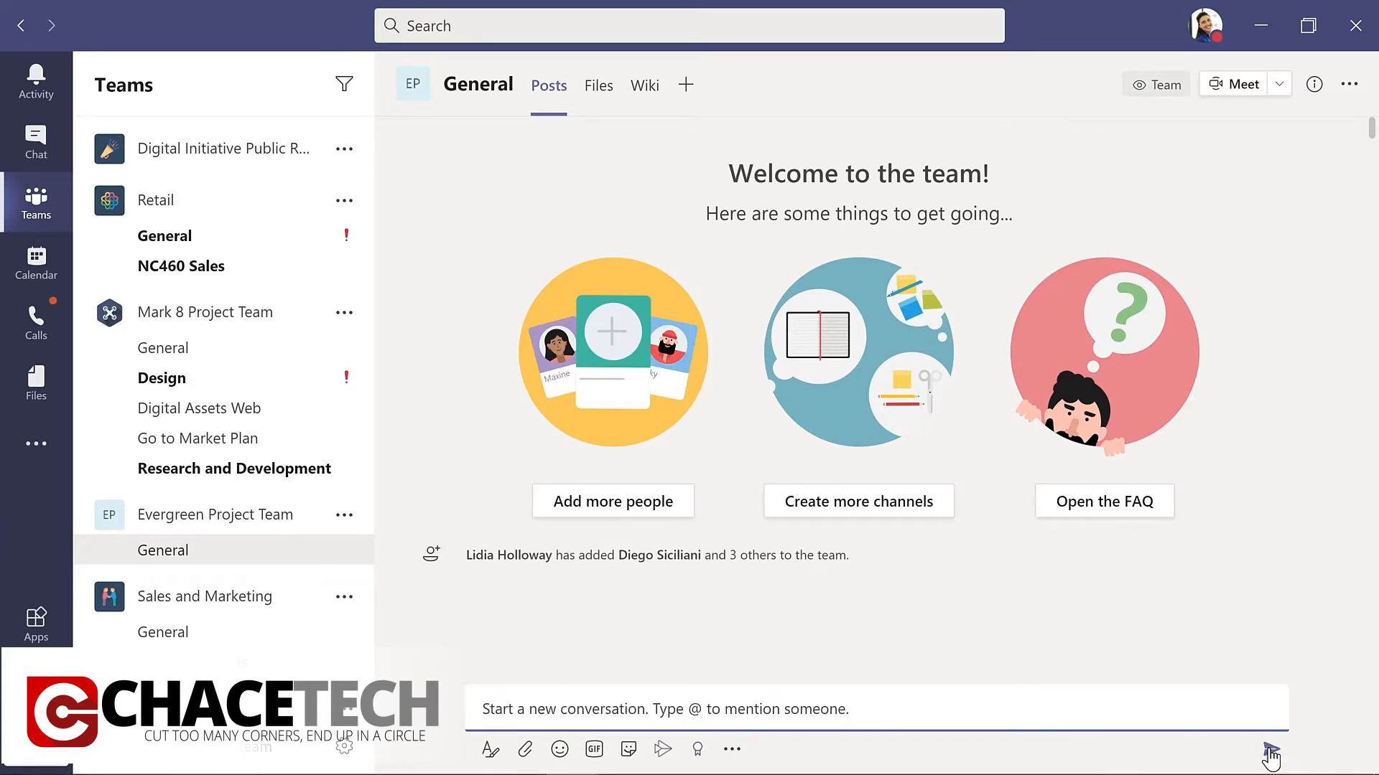
{"action": "left_click", "coordinate": [420, 678]}
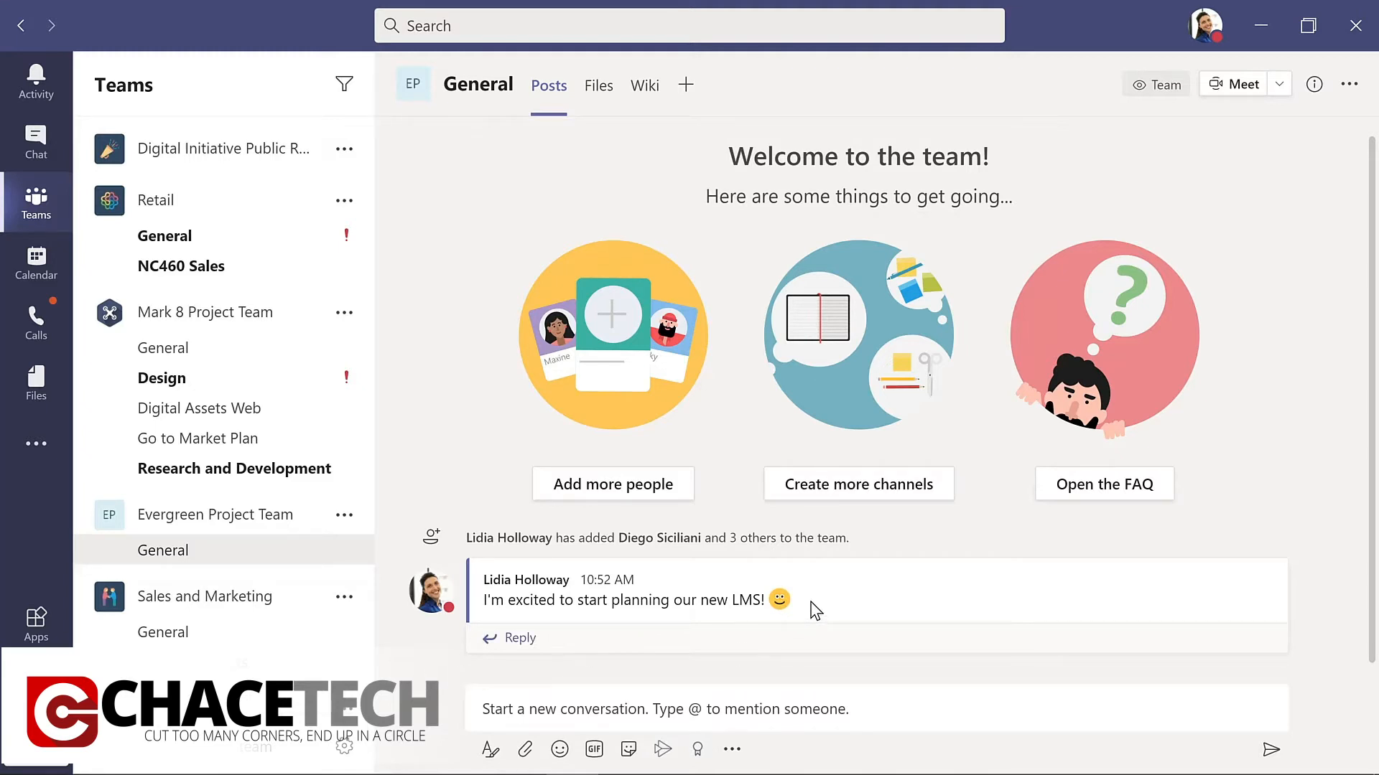
Edit the posted General channel message so it begins with a mention of Evergreen Project Team followed by a comma, and save it.
{"action": "mouse_move", "coordinate": [817, 610]}
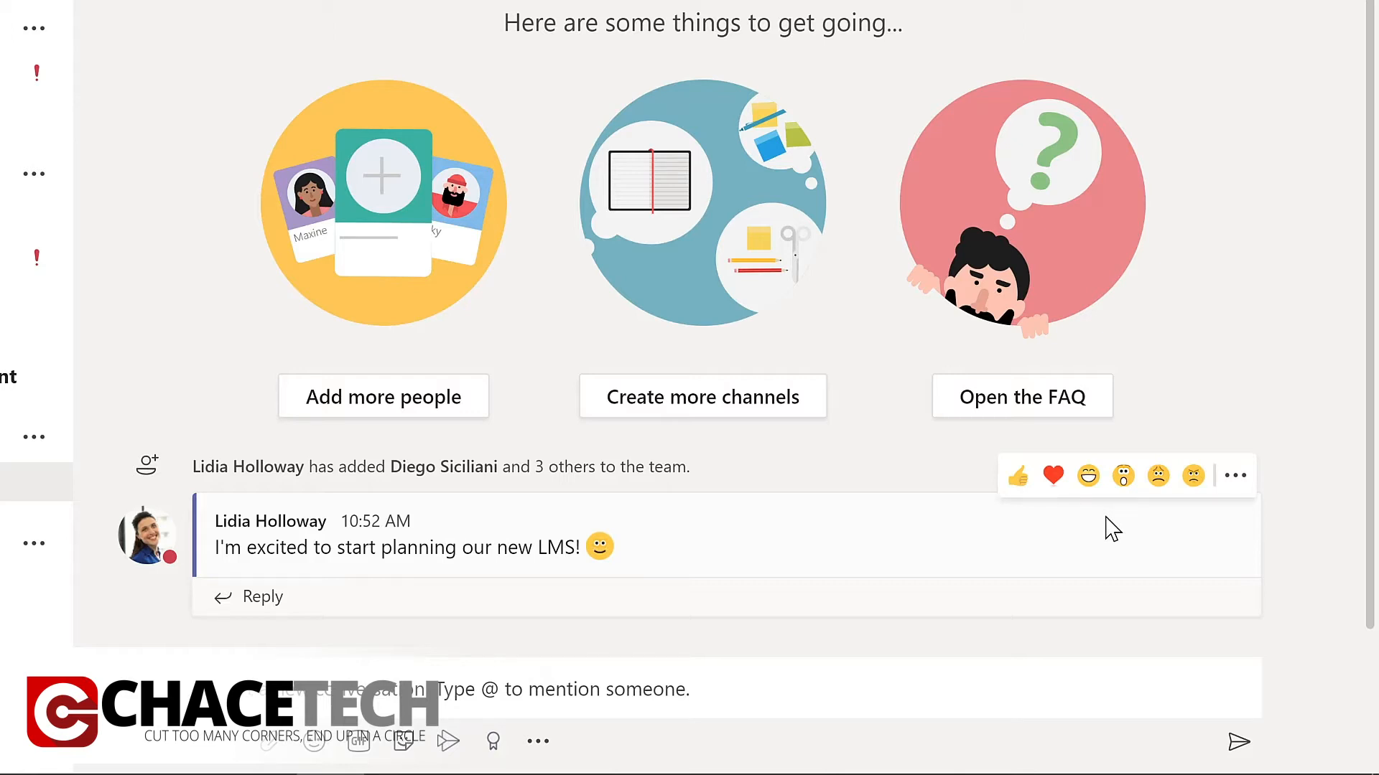
{"action": "left_click", "coordinate": [1235, 478]}
{"action": "mouse_move", "coordinate": [1240, 492]}
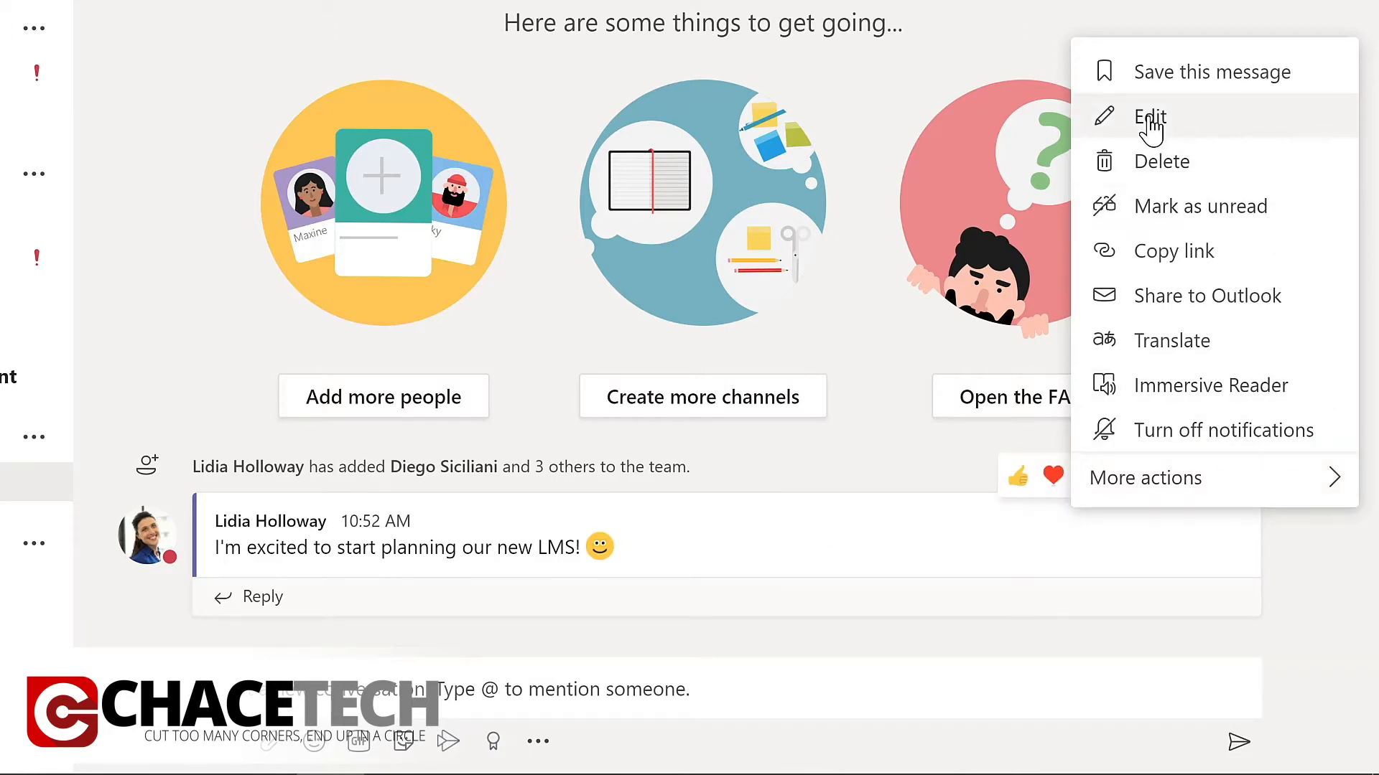
{"action": "left_click", "coordinate": [1149, 119]}
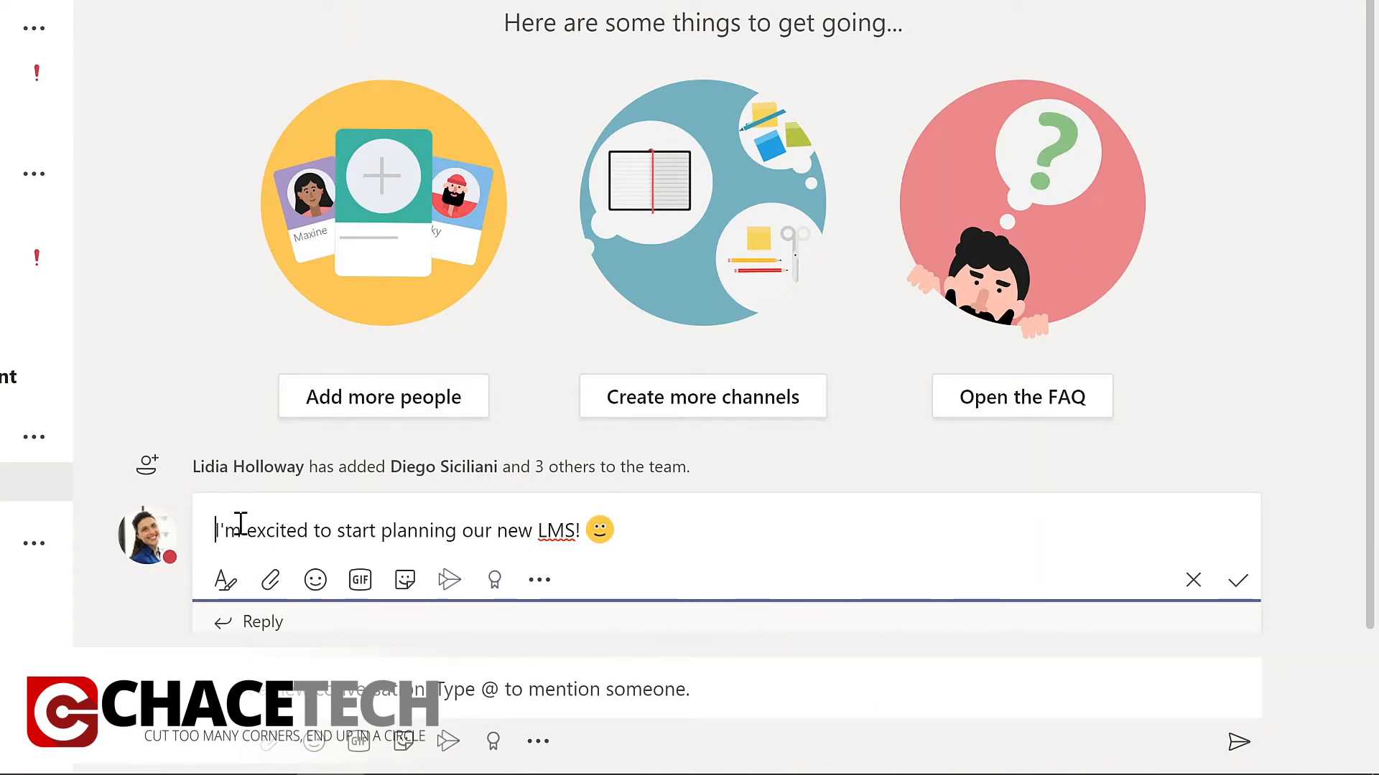
{"action": "type", "text": "@"}
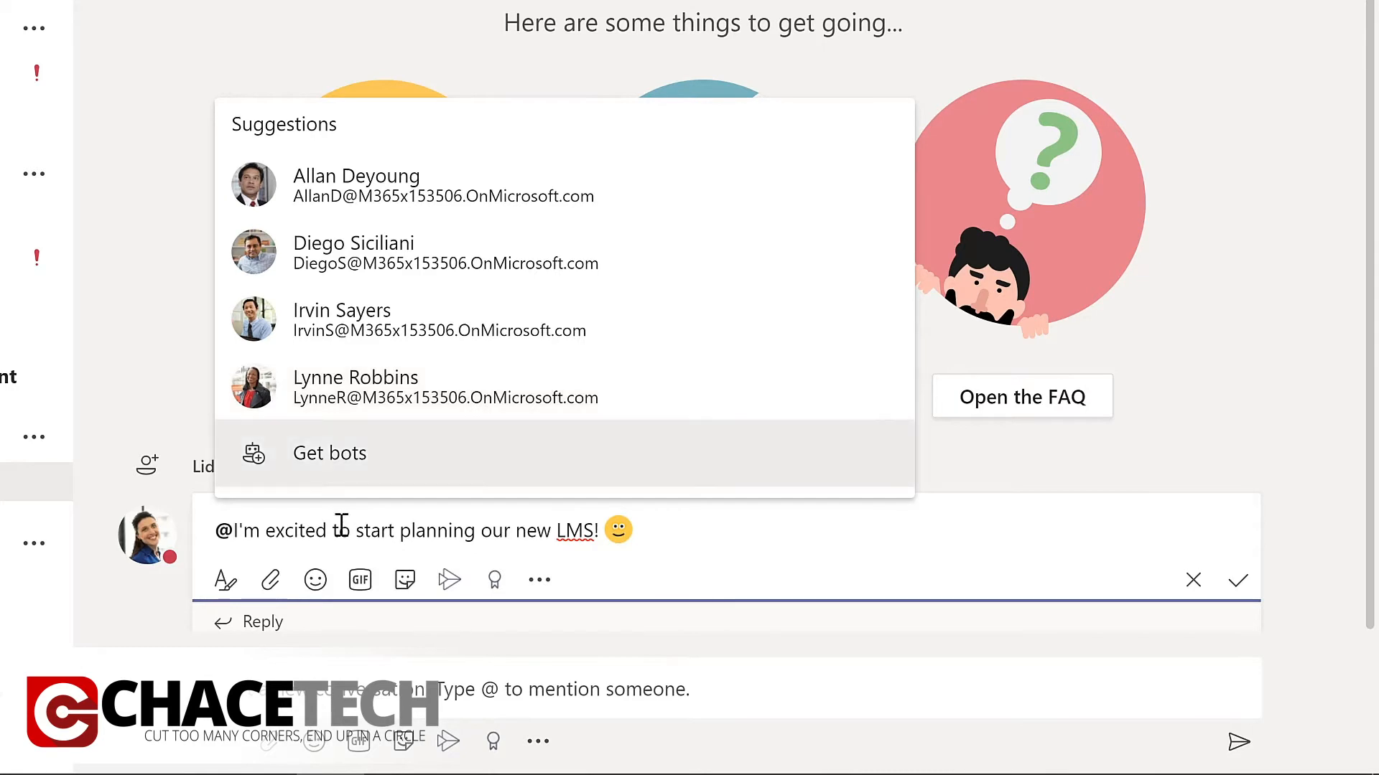
{"action": "type", "text": "team"}
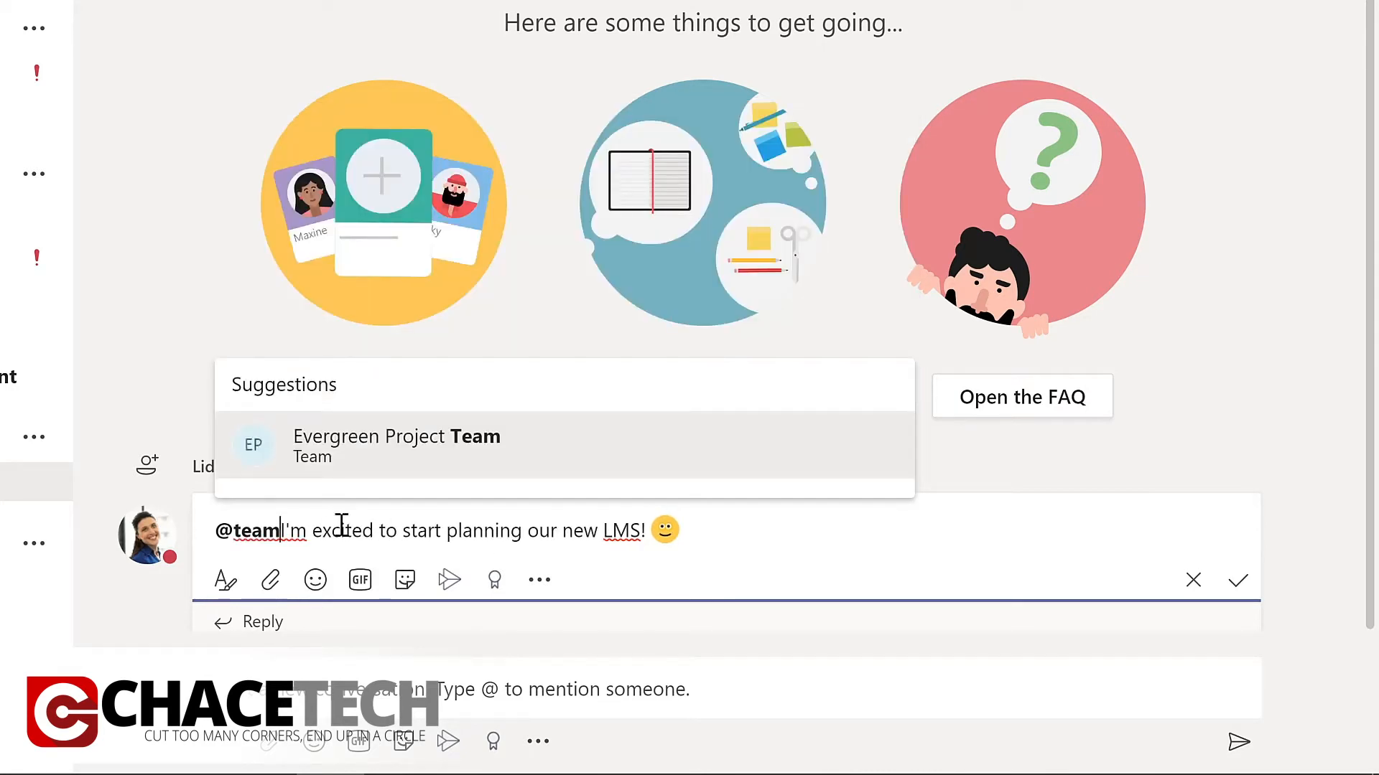
{"action": "left_click", "coordinate": [376, 454]}
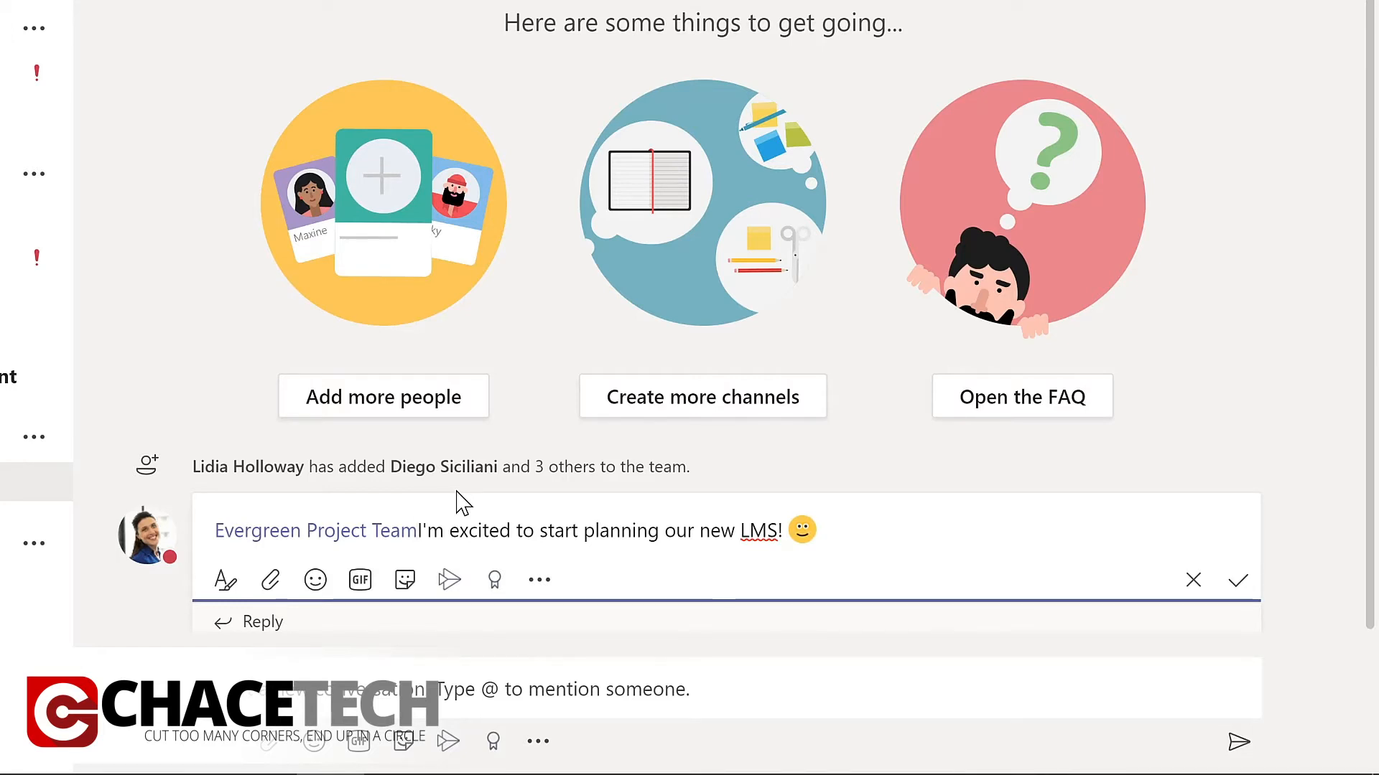
{"action": "type", "text": ","}
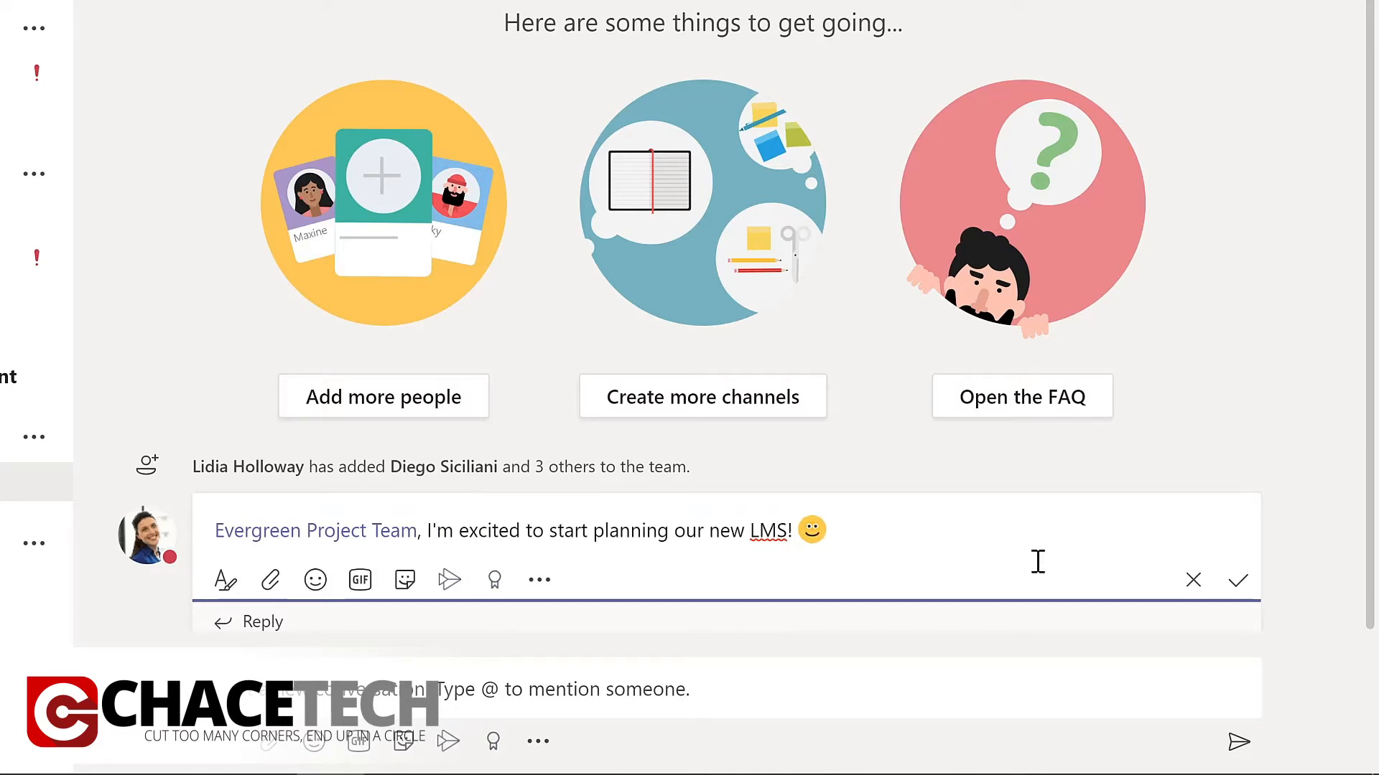
{"action": "left_click", "coordinate": [1241, 595]}
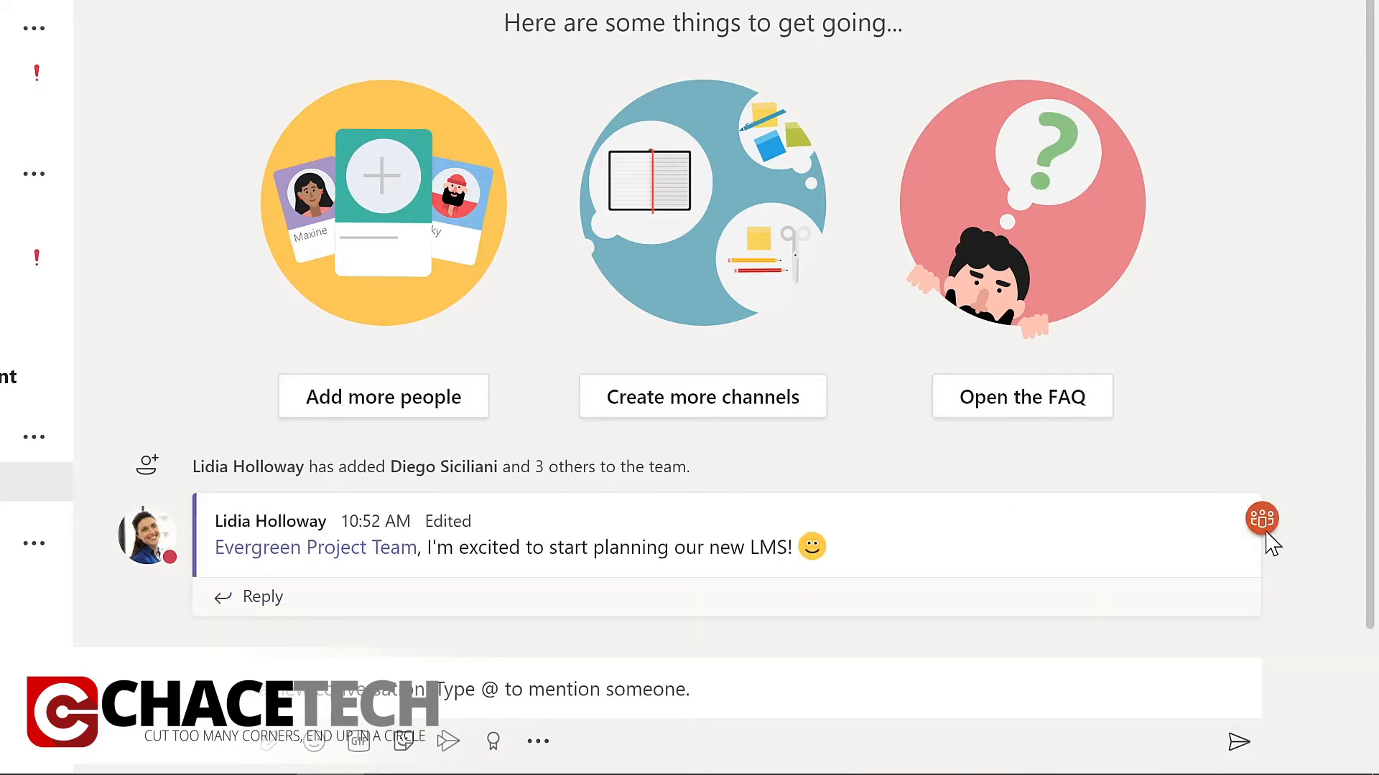
{"action": "mouse_move", "coordinate": [1274, 531]}
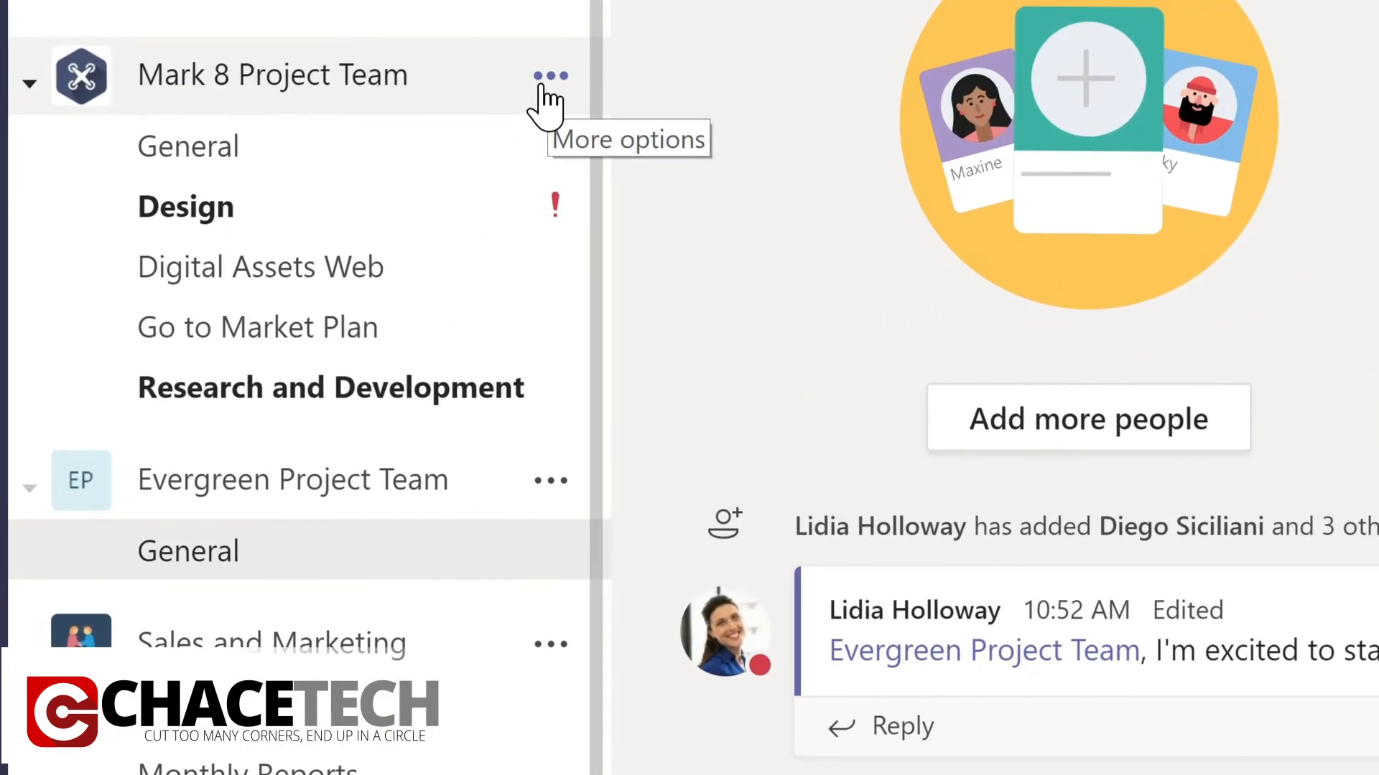
Open Mark 8 Project Team's management page and look through its members and guests, channels and analytics.
{"action": "left_click", "coordinate": [550, 76]}
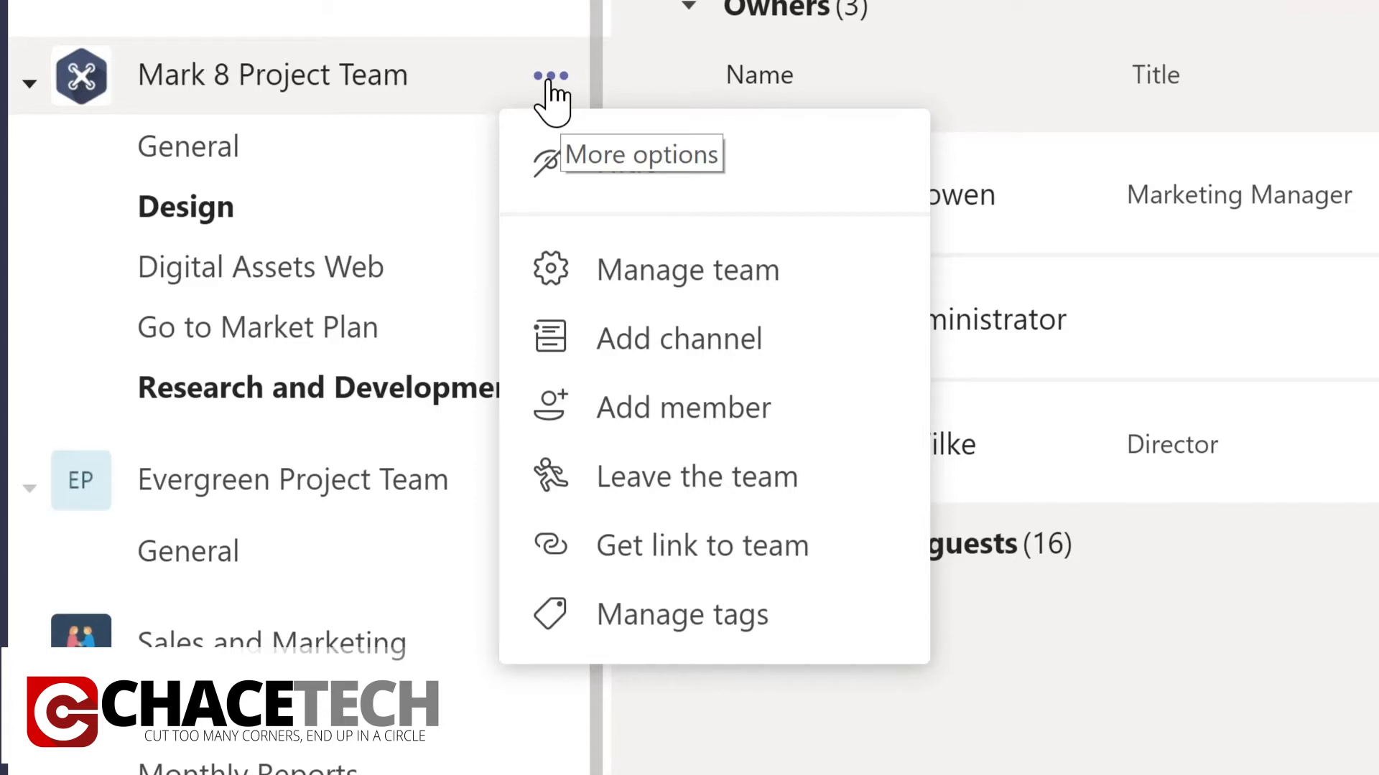
{"action": "left_click", "coordinate": [666, 282]}
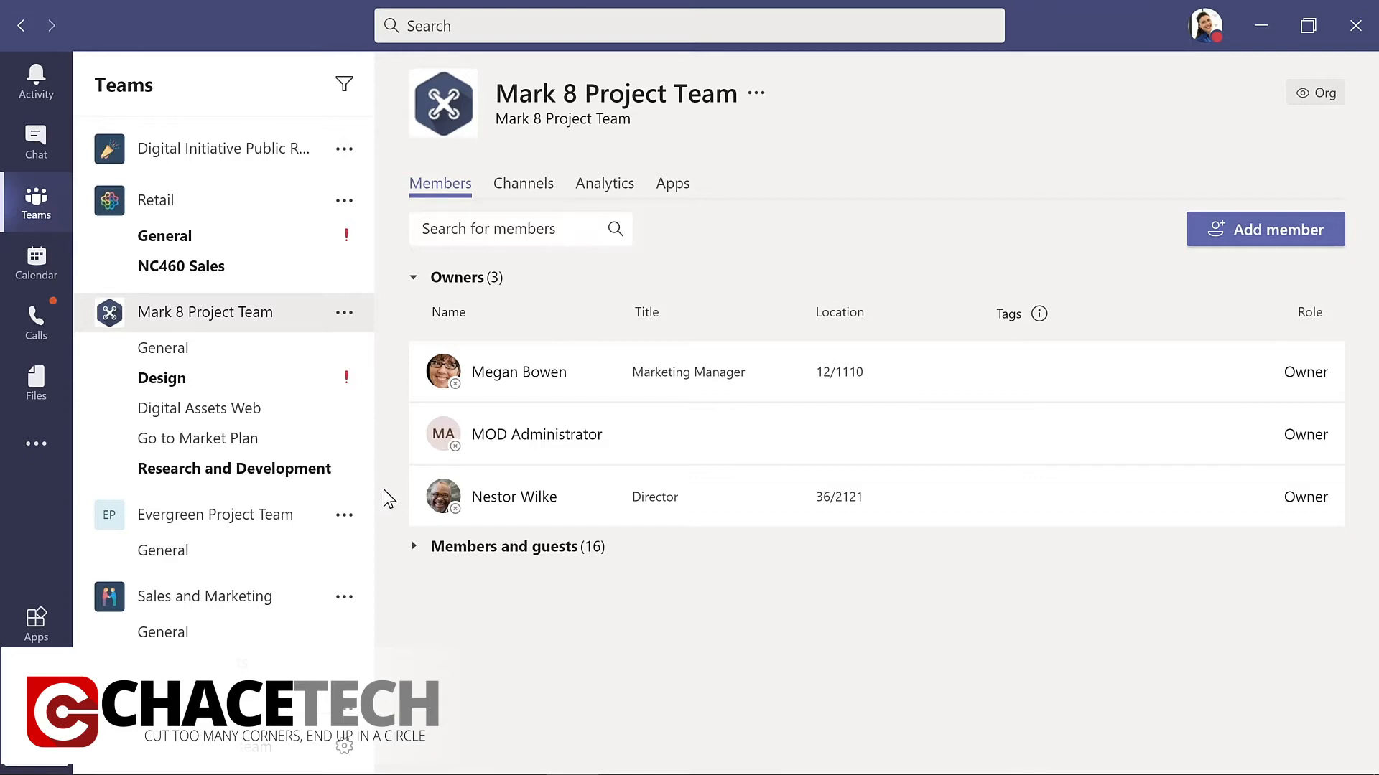
{"action": "left_click", "coordinate": [468, 552]}
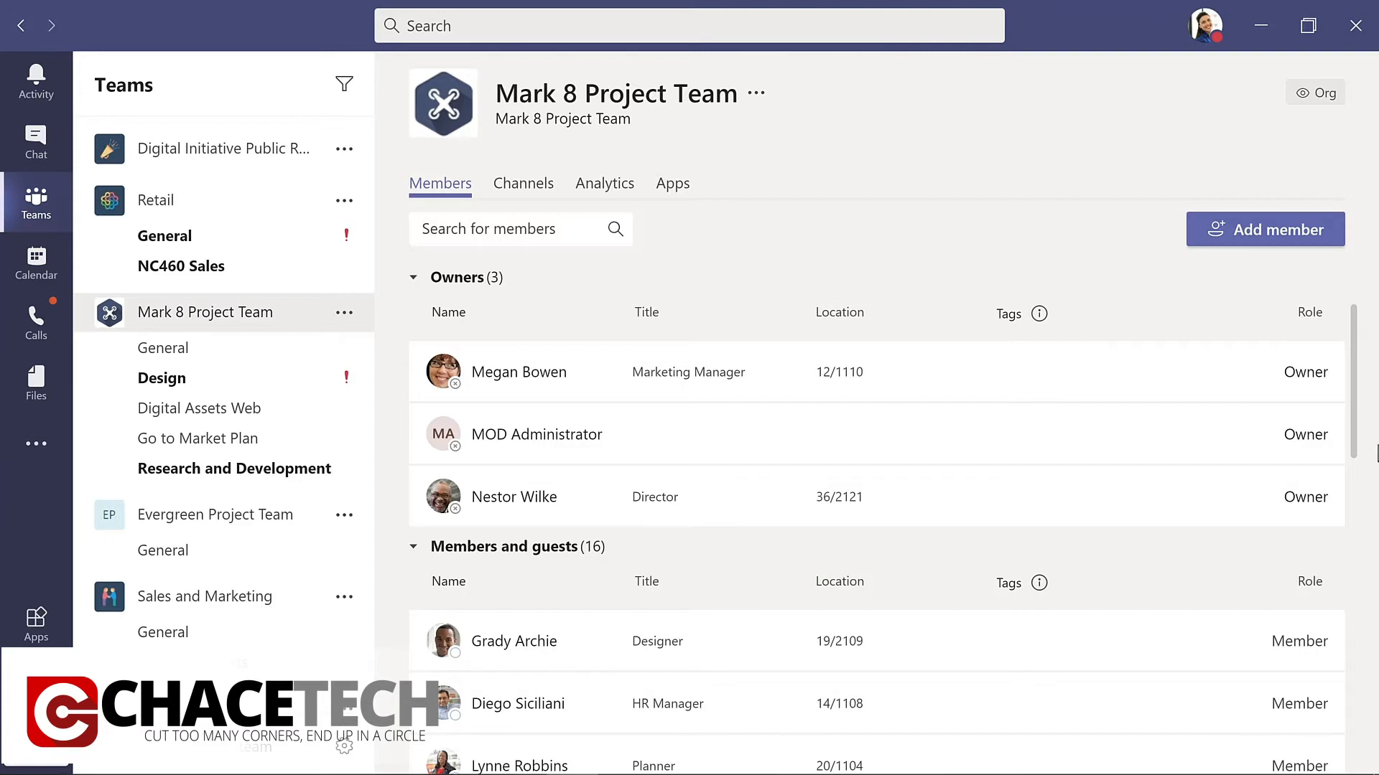
{"action": "left_click_drag", "start_coordinate": [1355, 432], "coordinate": [1368, 743]}
{"action": "scroll", "coordinate": [1005, 503], "scroll_direction": "down", "scroll_amount": 5}
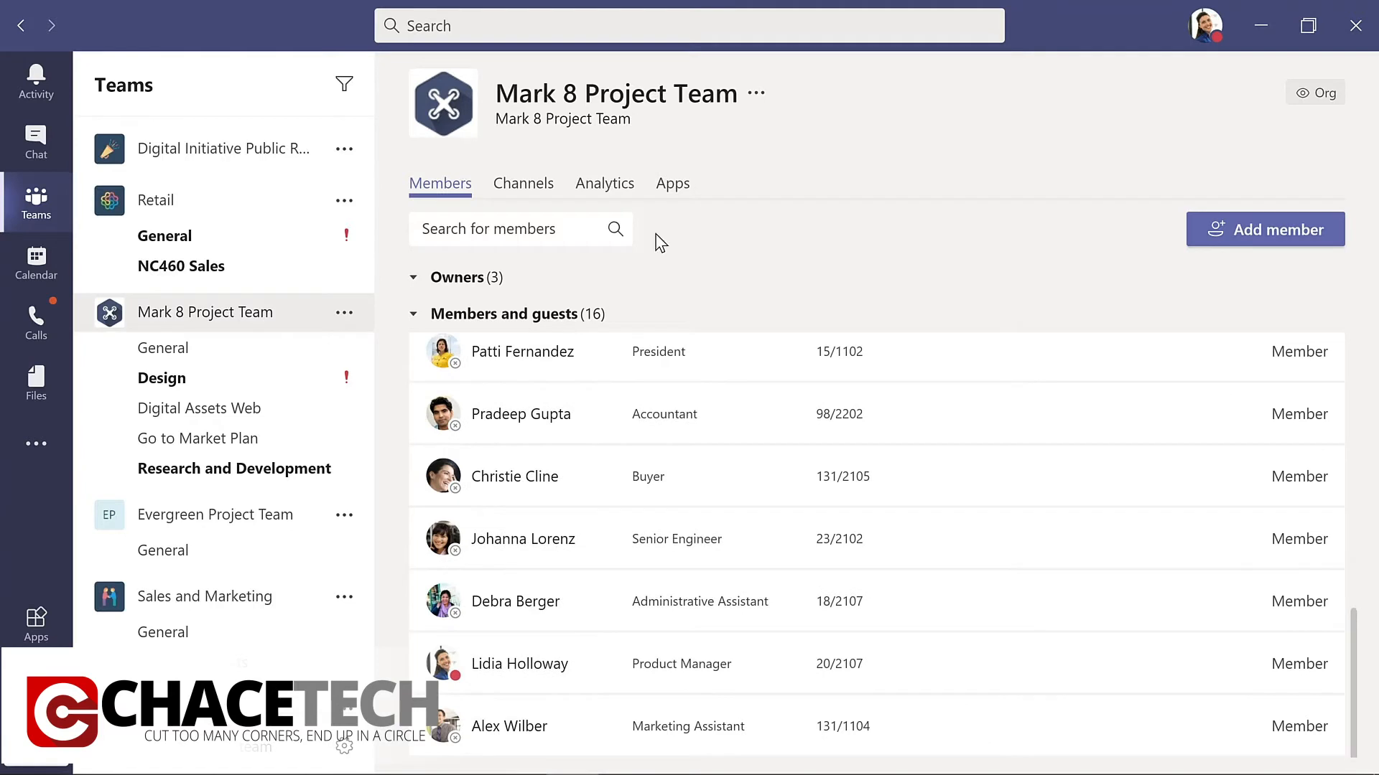
{"action": "left_click", "coordinate": [525, 191]}
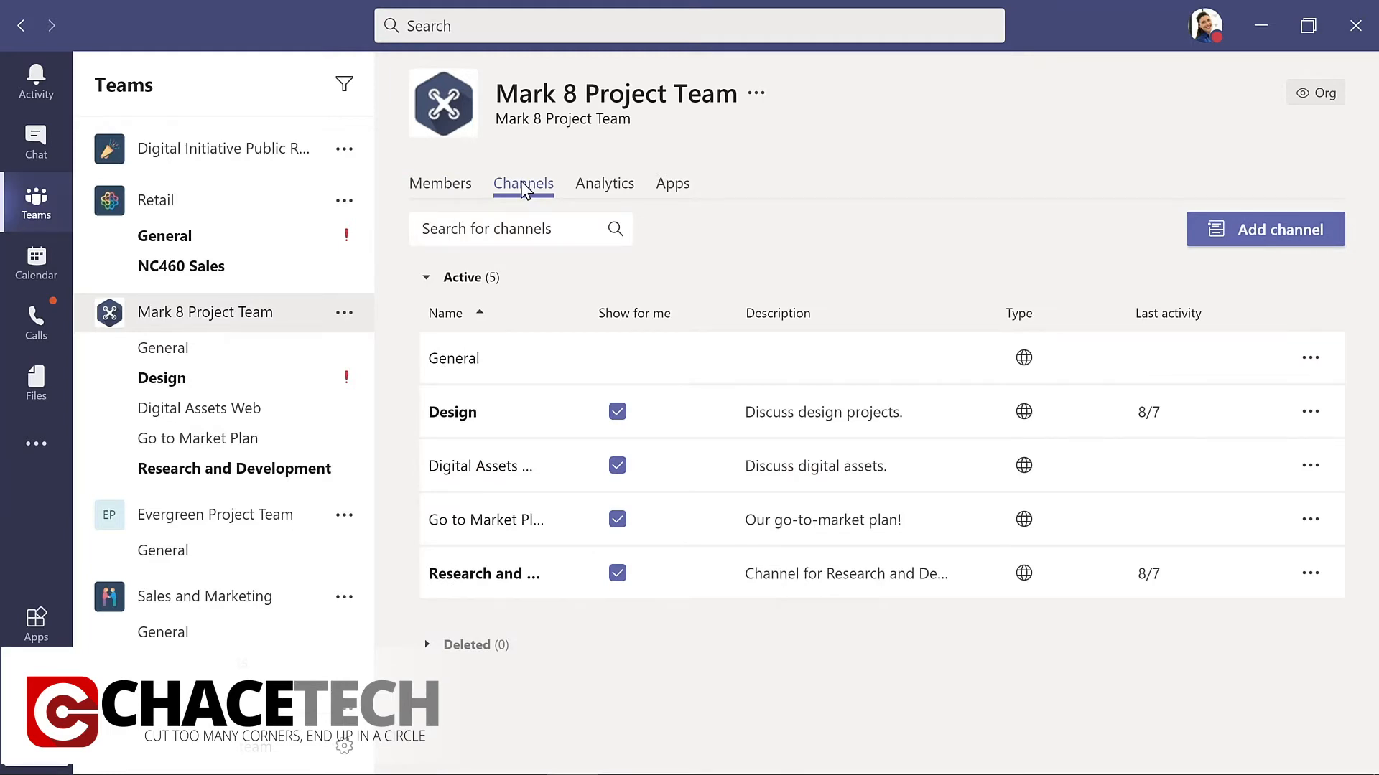
{"action": "left_click", "coordinate": [605, 190]}
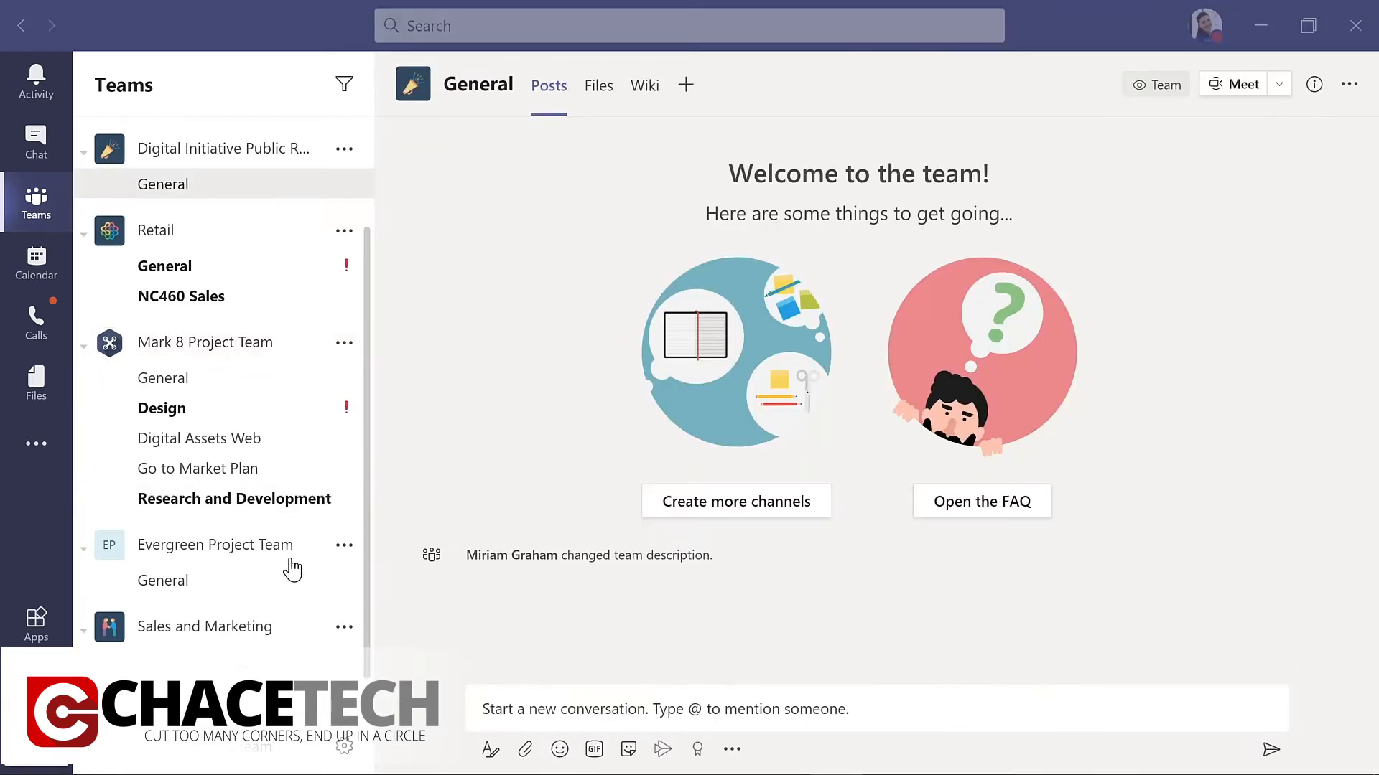
Add the director to Evergreen Project Team as a member.
{"action": "left_click", "coordinate": [345, 547]}
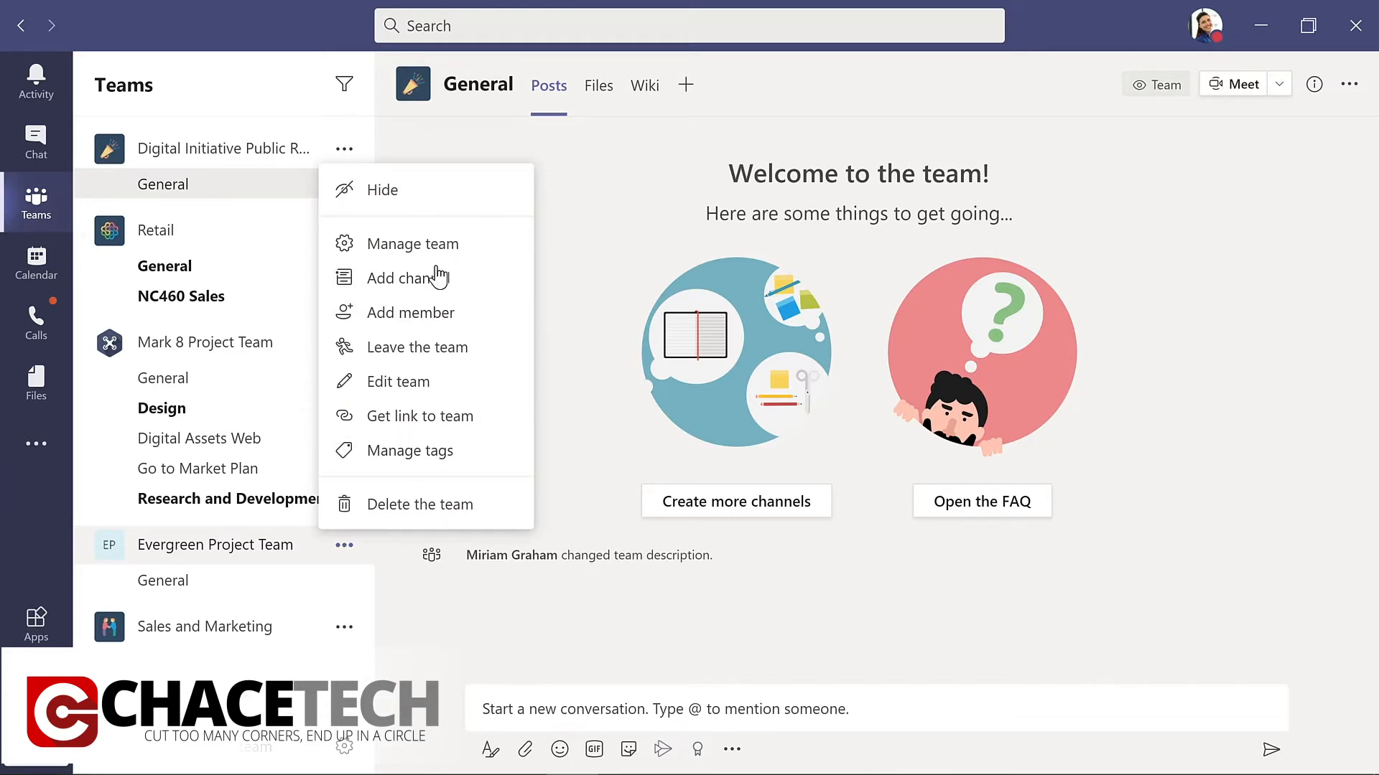
{"action": "left_click", "coordinate": [406, 314]}
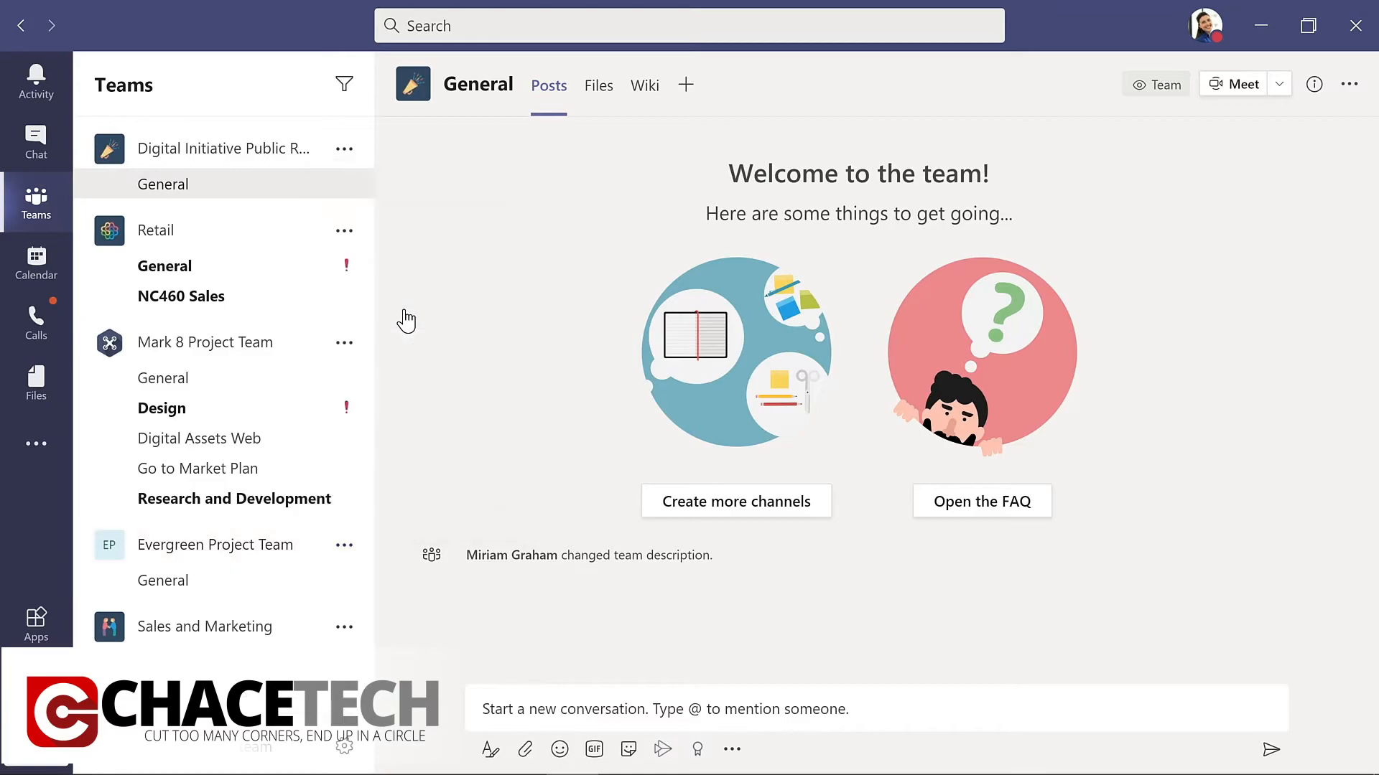
{"action": "type", "text": "nestor"}
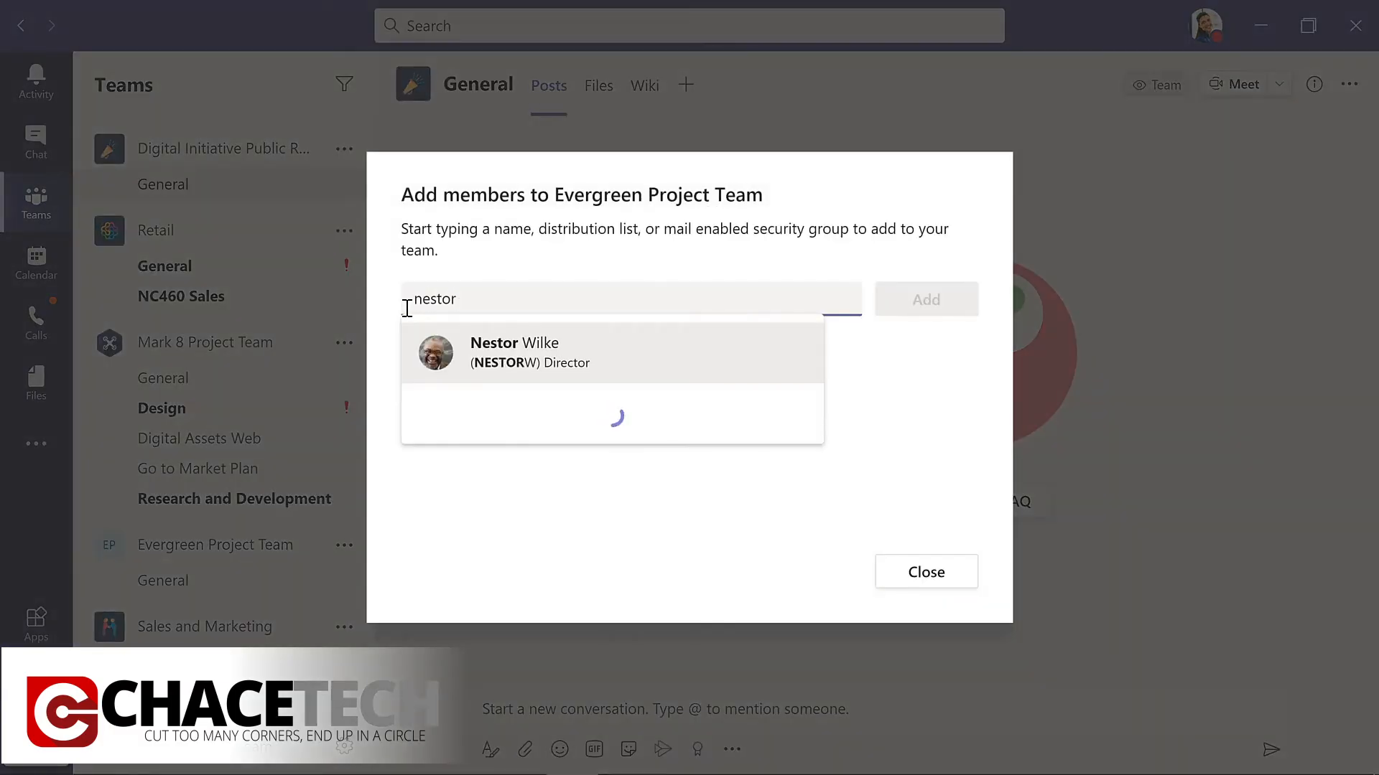
{"action": "key", "text": "Return"}
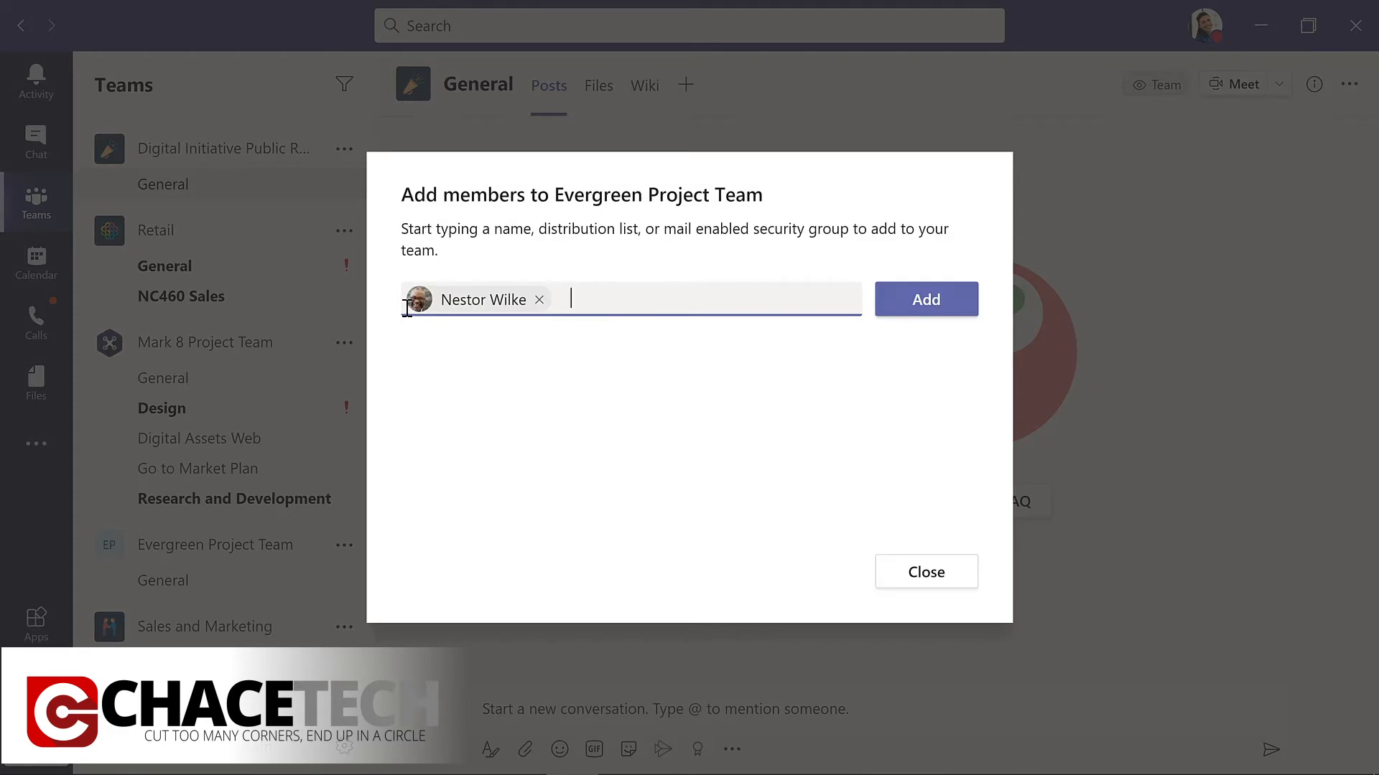
{"action": "left_click", "coordinate": [936, 310]}
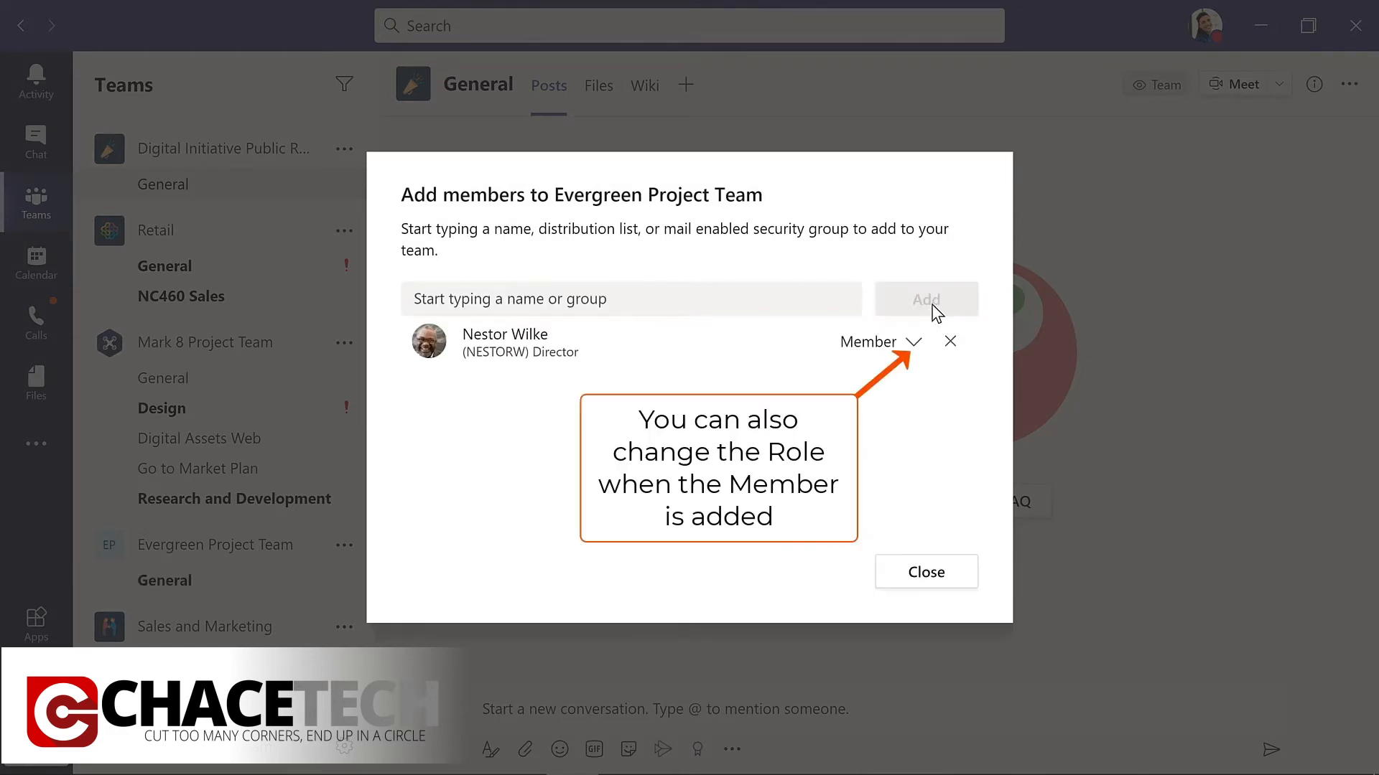
{"action": "left_click", "coordinate": [924, 567]}
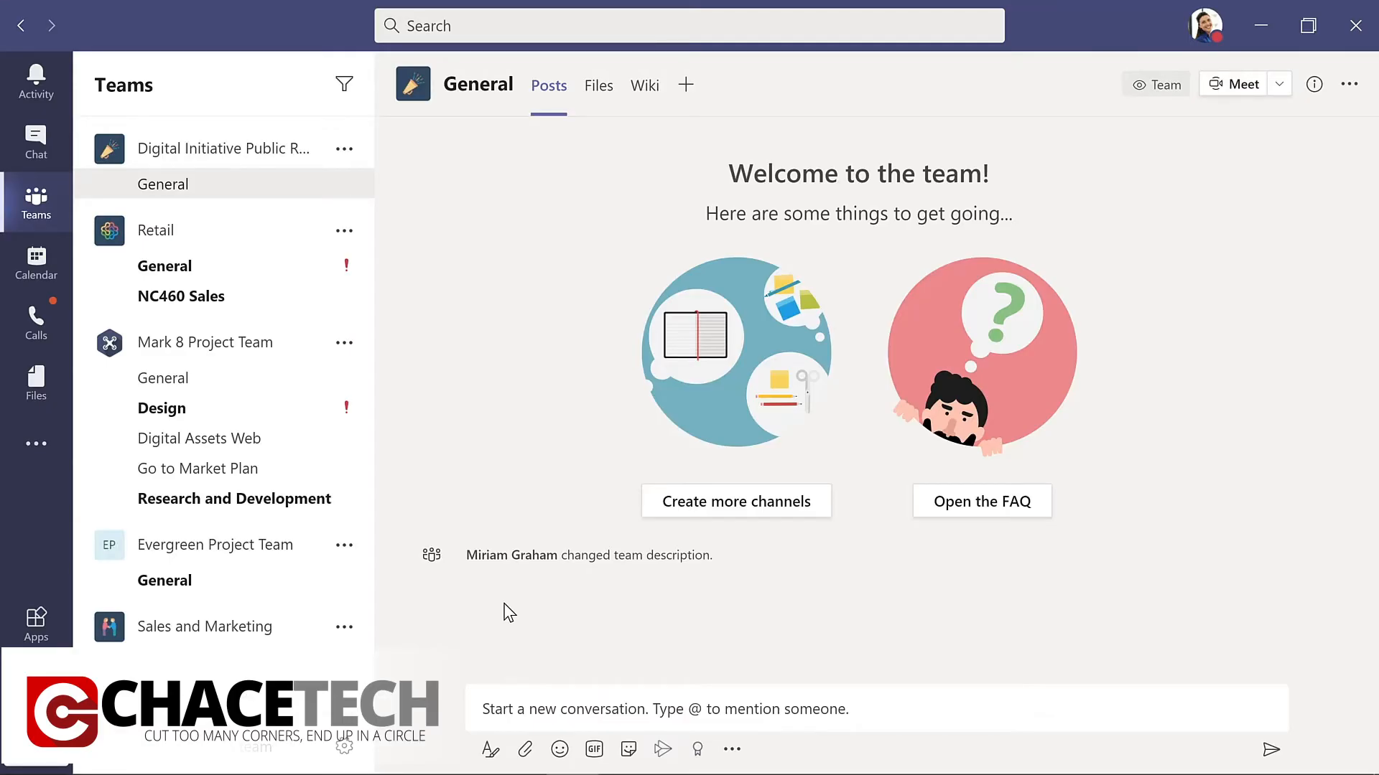
Change the director's role in Evergreen Project Team from member to Owner.
{"action": "left_click", "coordinate": [345, 547]}
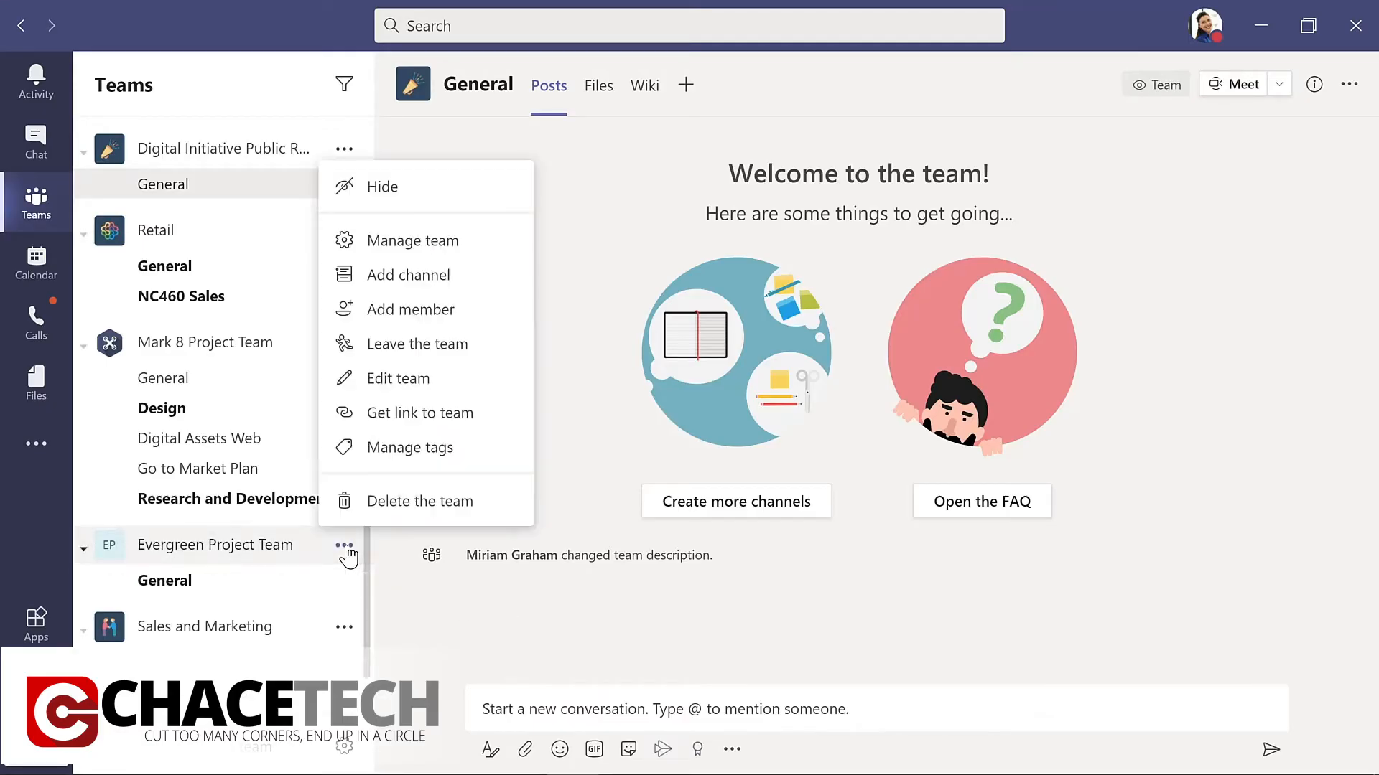
{"action": "left_click", "coordinate": [423, 241]}
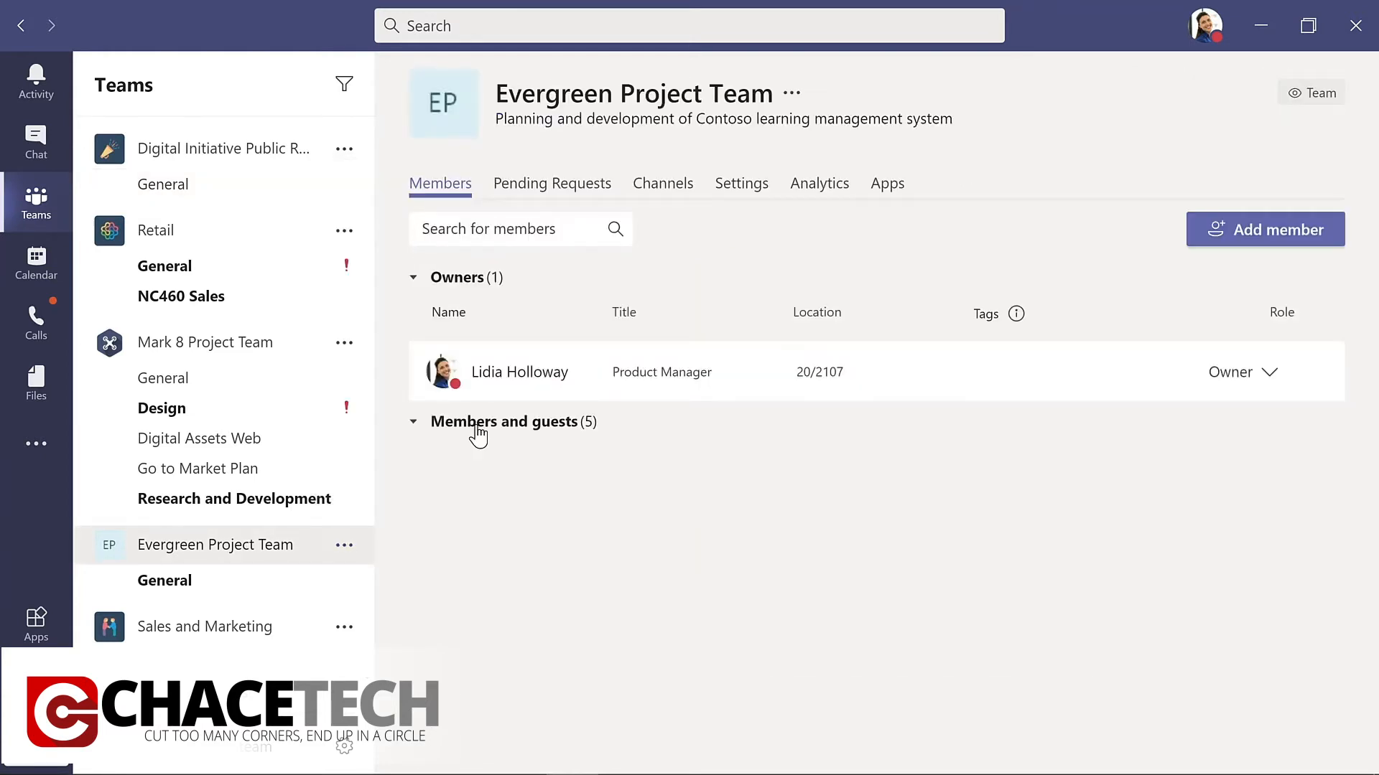
{"action": "left_click", "coordinate": [478, 427]}
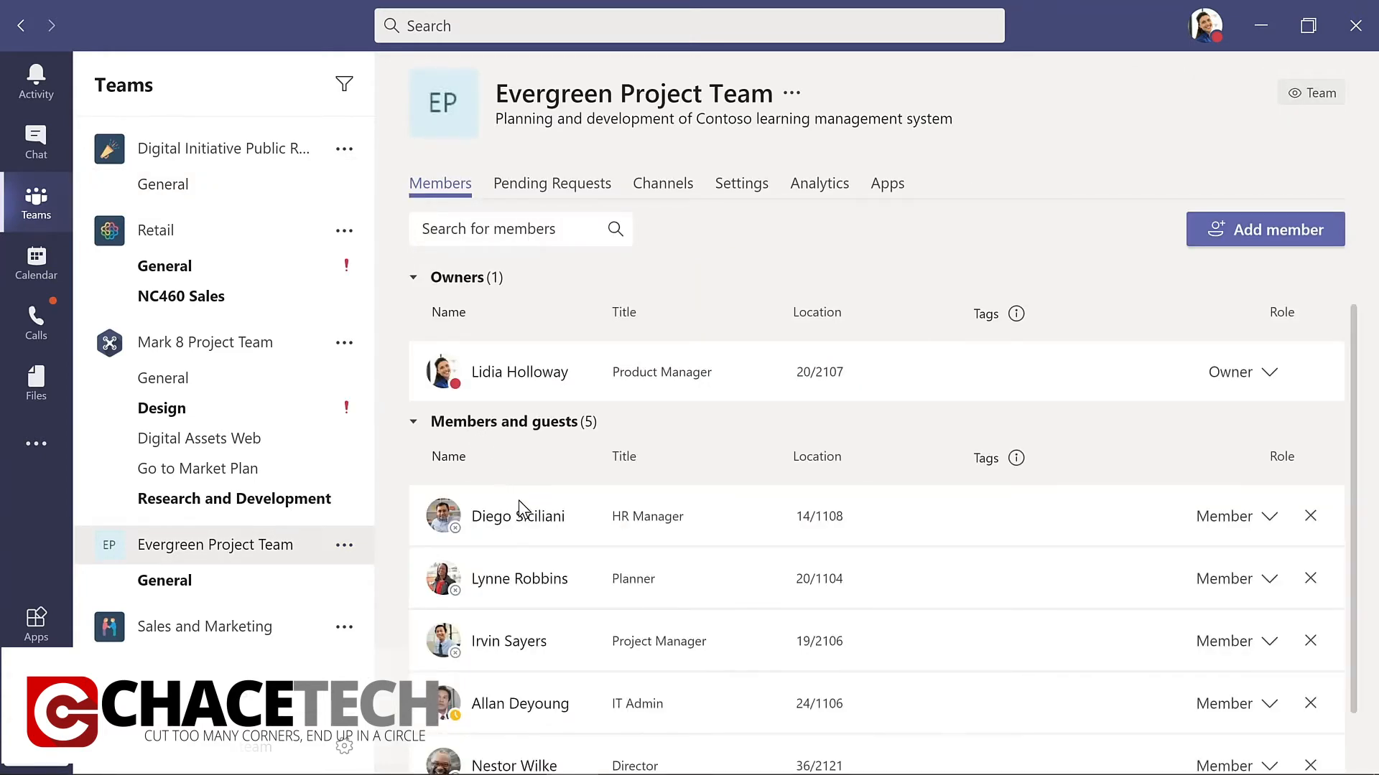
{"action": "scroll", "coordinate": [524, 517], "scroll_direction": "down", "scroll_amount": 1}
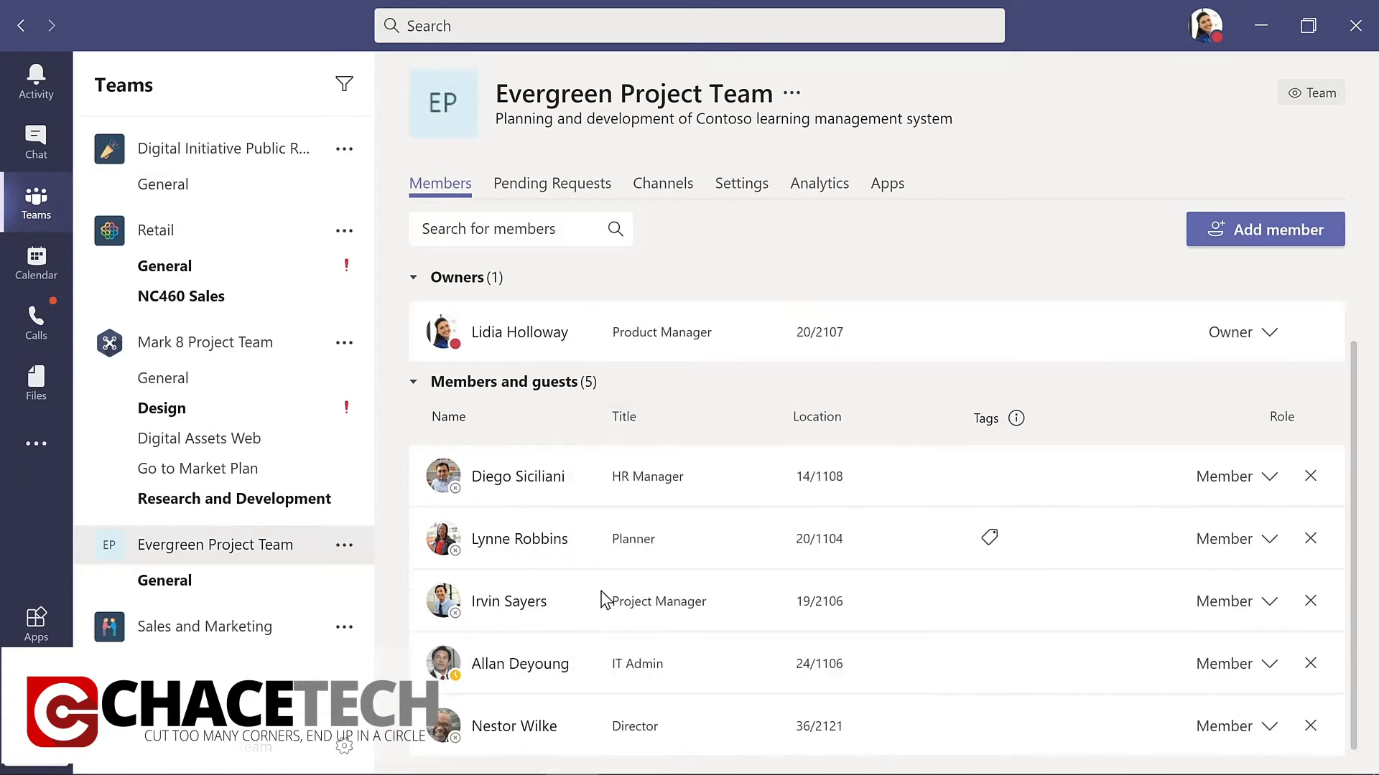
{"action": "left_click", "coordinate": [1269, 731]}
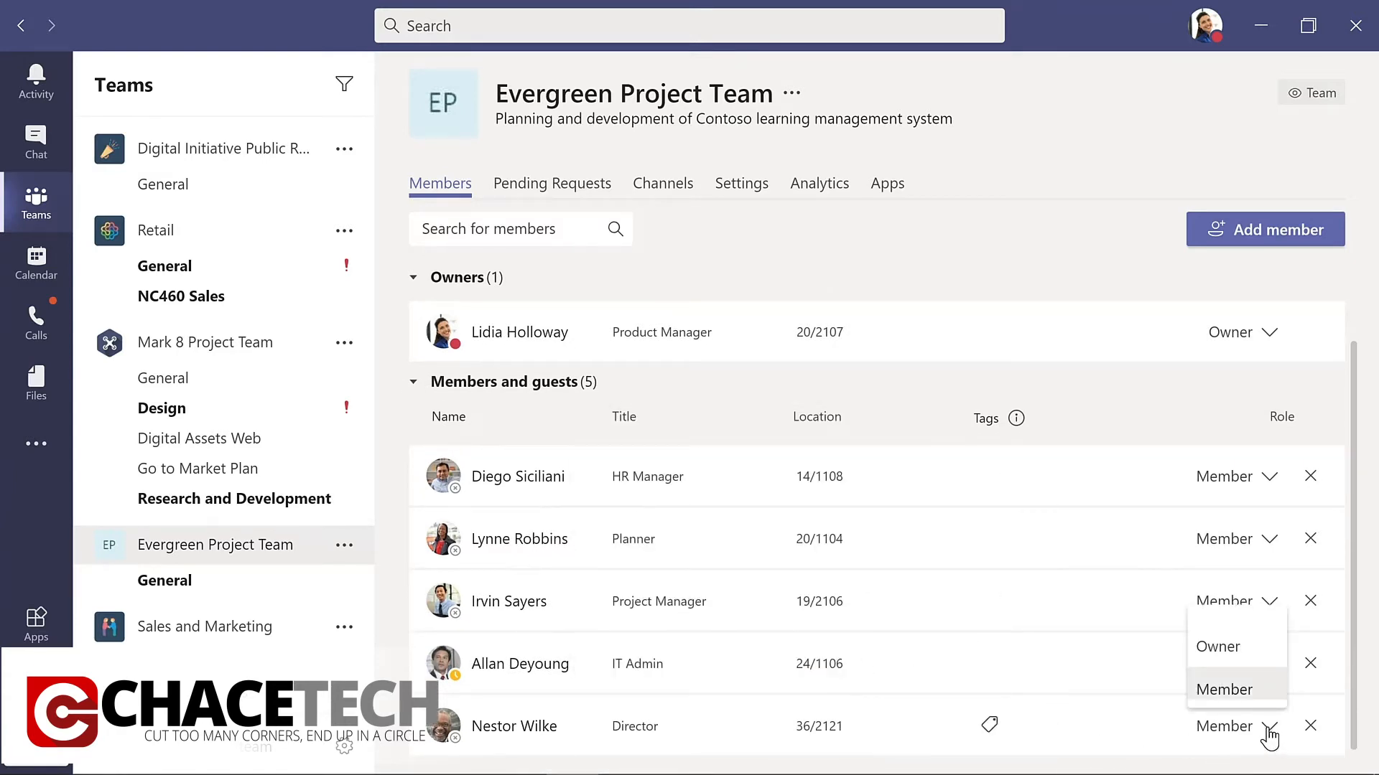
{"action": "left_click", "coordinate": [1220, 647]}
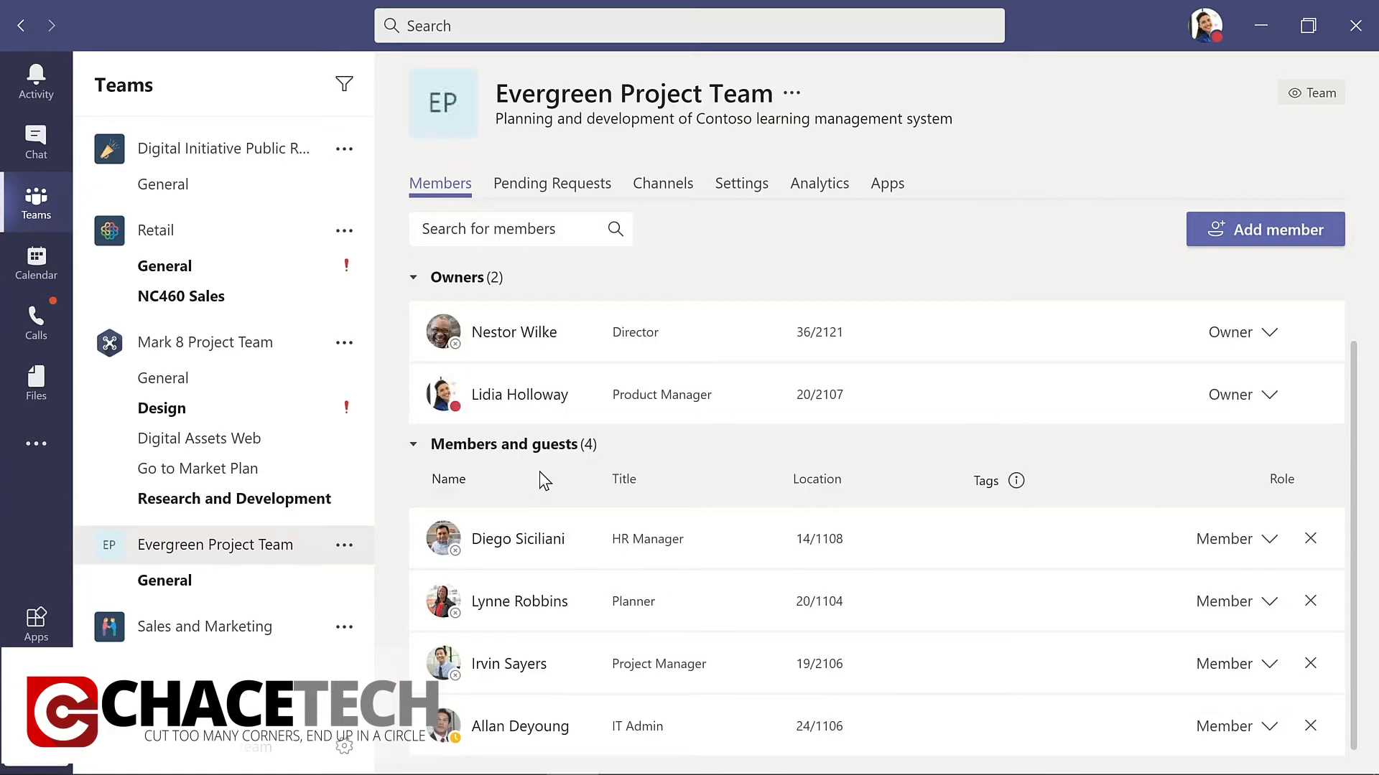
Start an announcement in Evergreen Project Team's General channel with a headline welcoming the director by first name.
{"action": "left_click", "coordinate": [185, 579]}
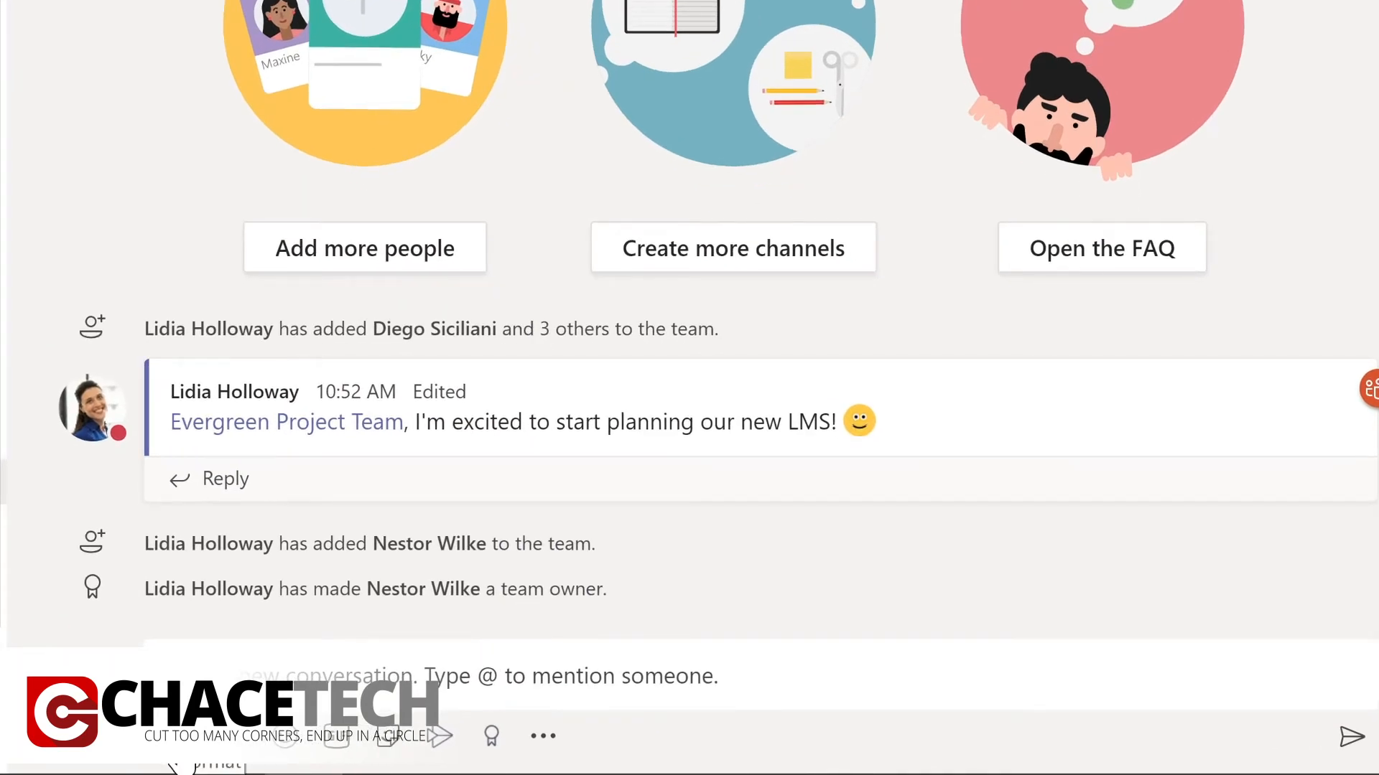
{"action": "left_click", "coordinate": [180, 742]}
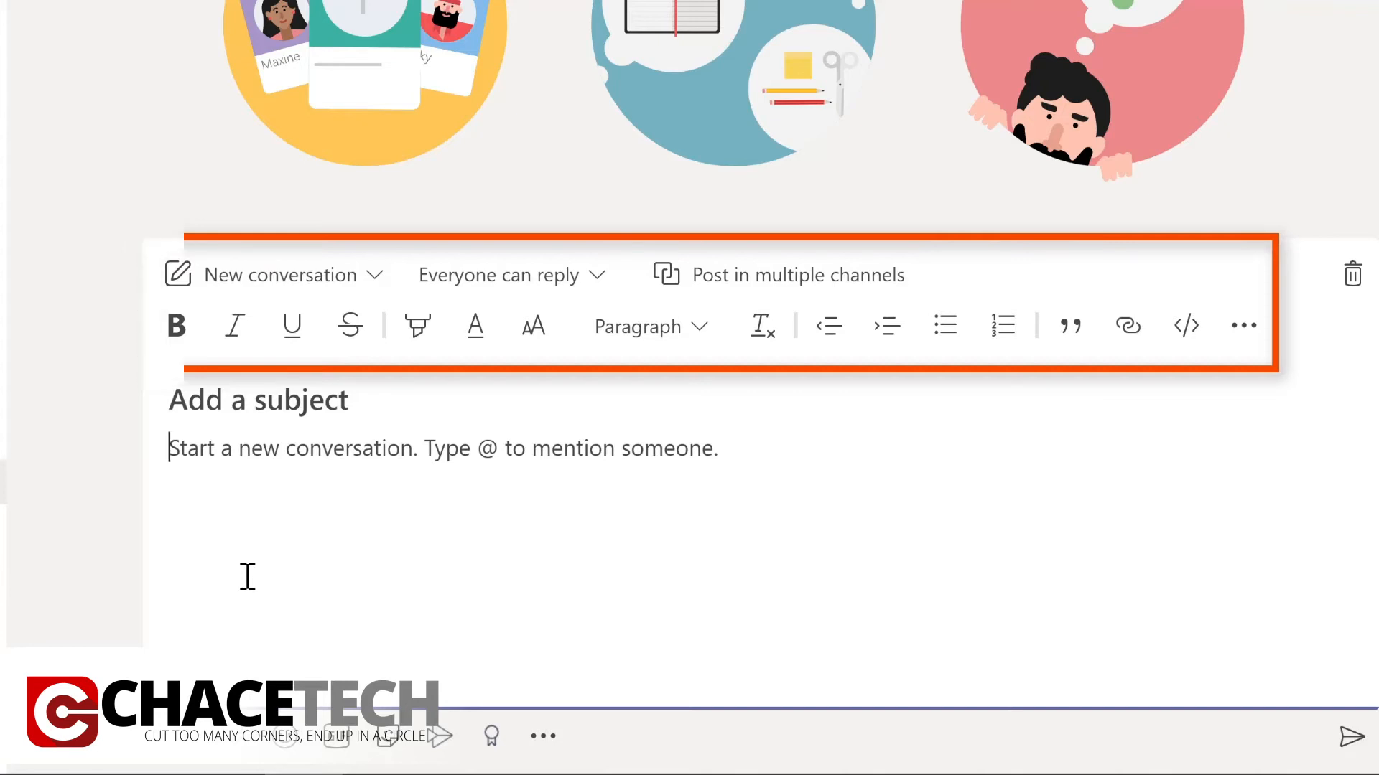
{"action": "left_click", "coordinate": [376, 280]}
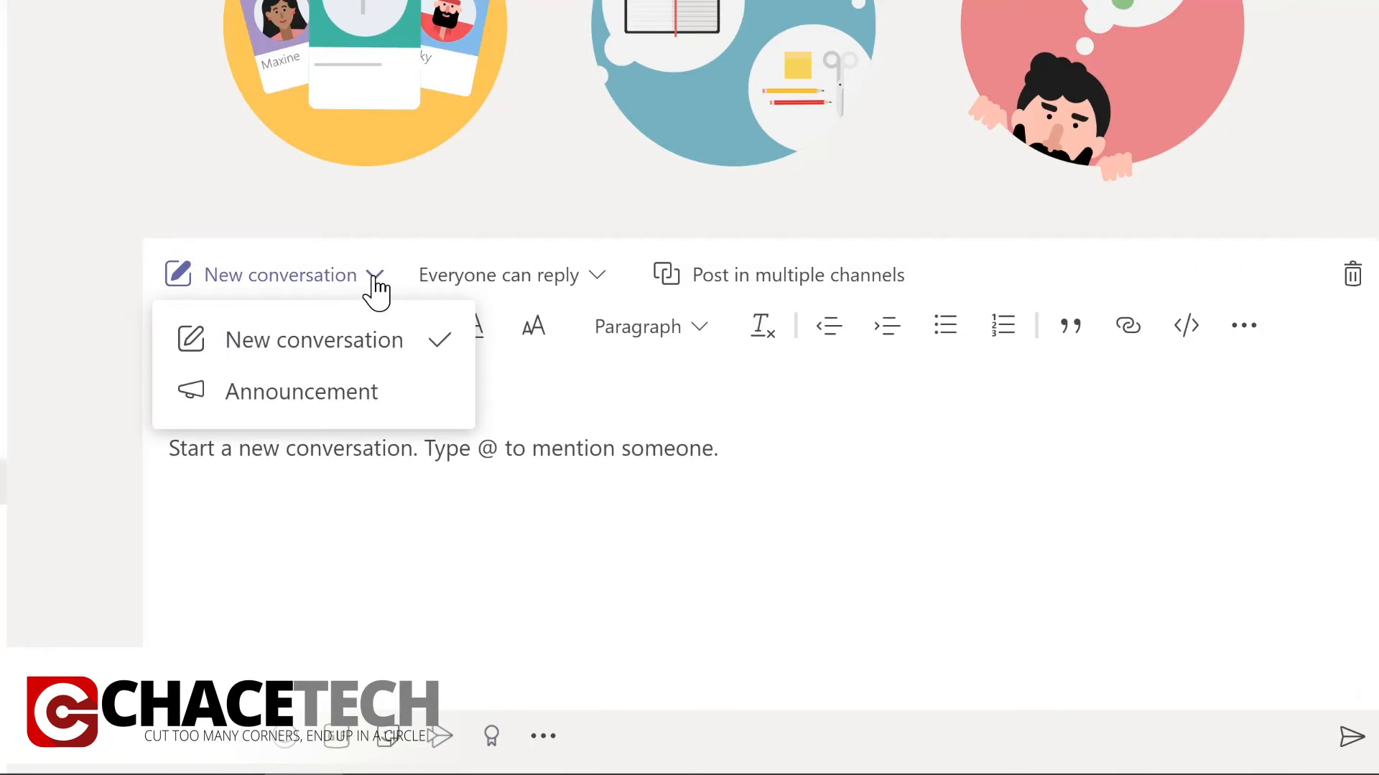
{"action": "left_click", "coordinate": [318, 393]}
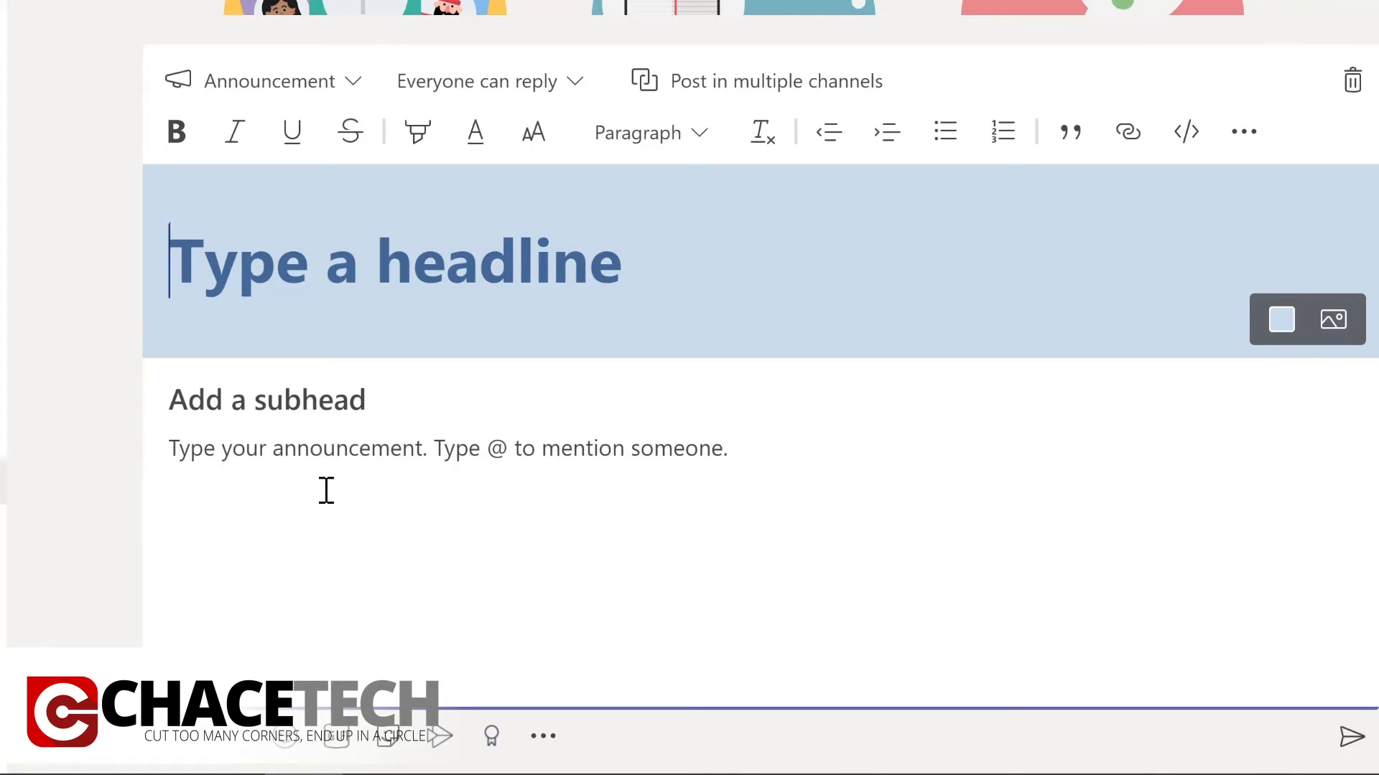
{"action": "type", "text": "Welcome Nestor!"}
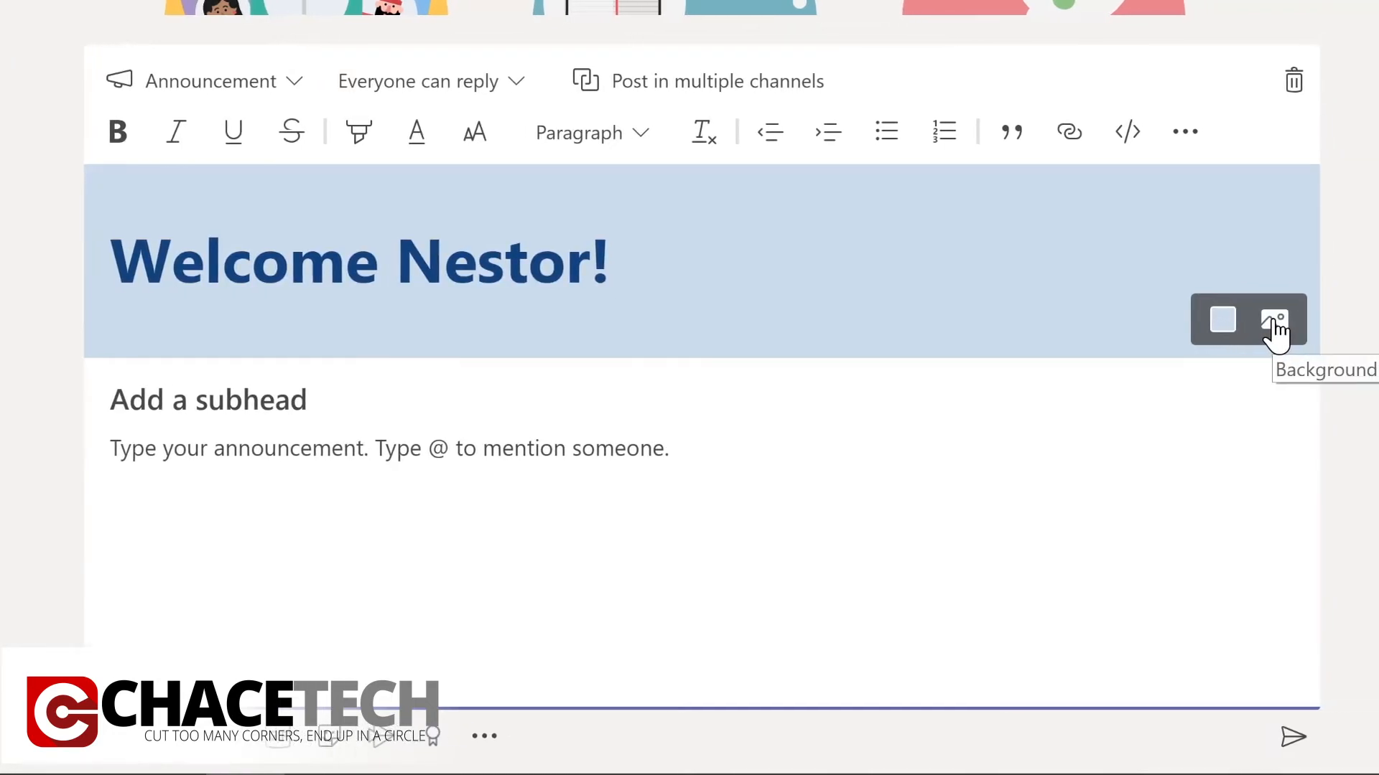
Color the headline banner dark teal and post the announcement with a subhead and message welcoming the director to Contoso and the LMS planning team.
{"action": "left_click", "coordinate": [1208, 324]}
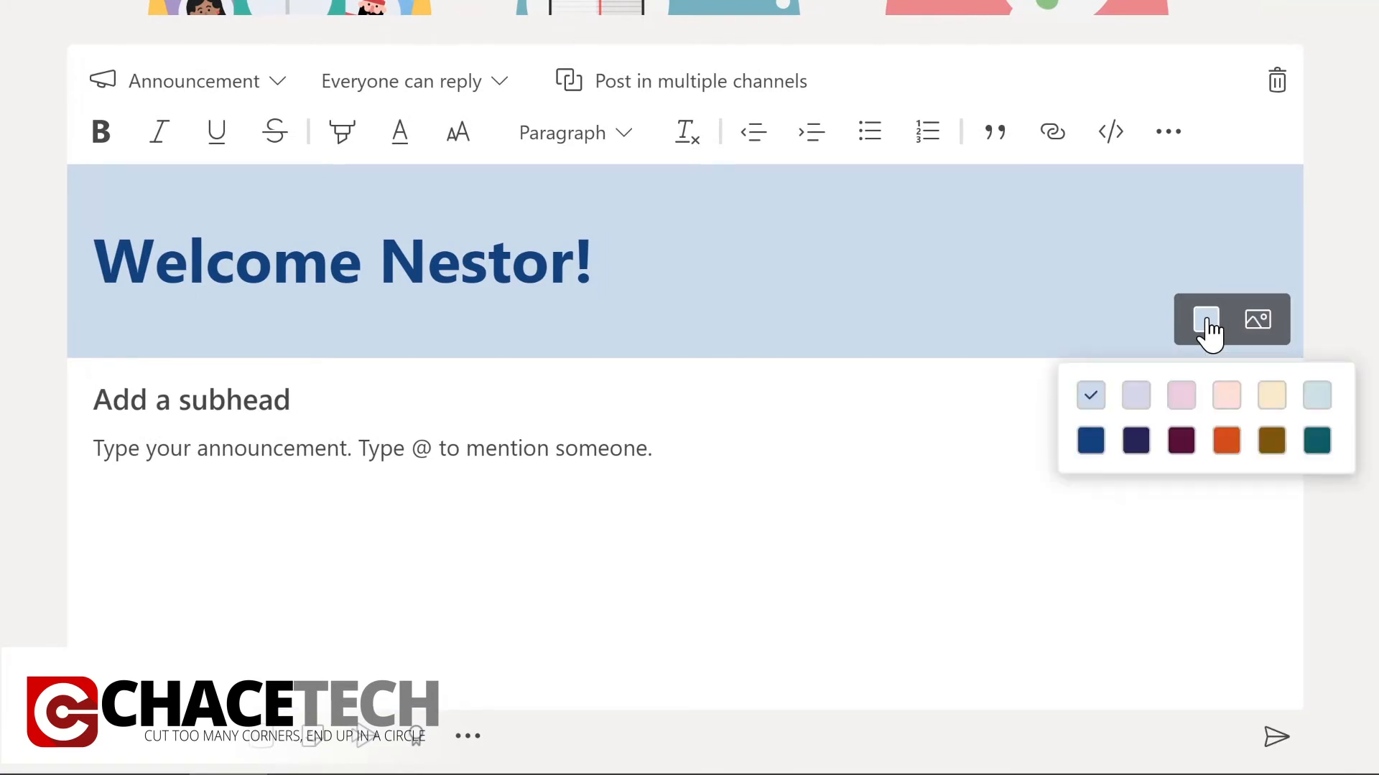
{"action": "left_click", "coordinate": [1317, 440]}
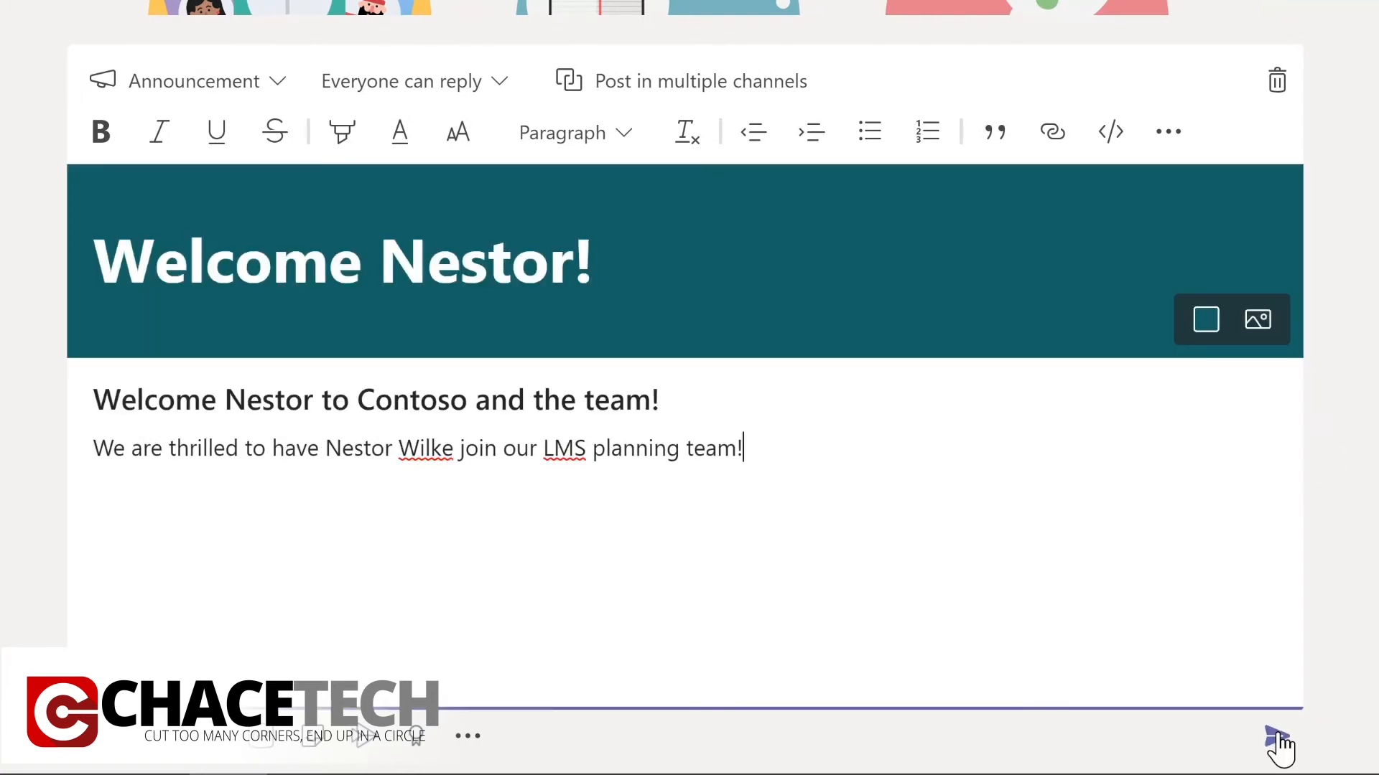
{"action": "left_click", "coordinate": [1277, 740]}
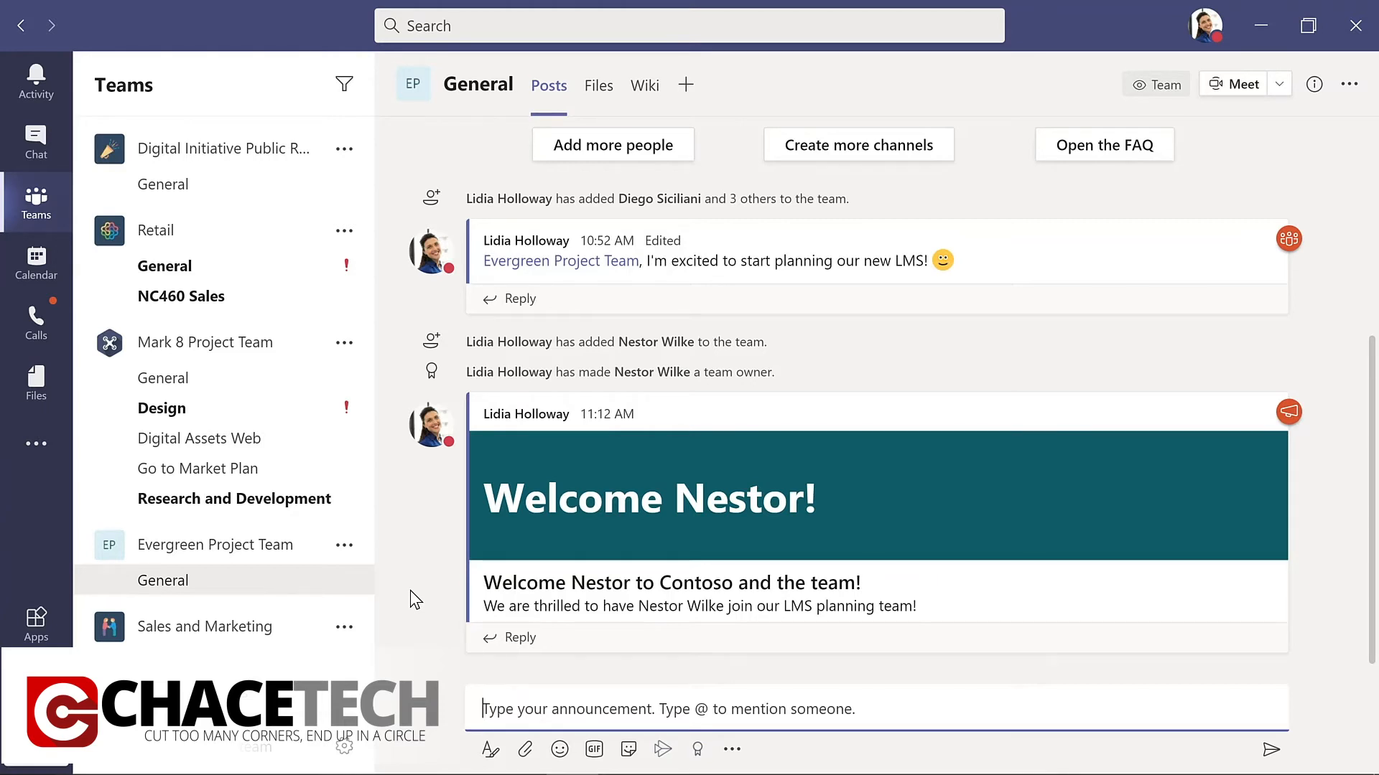
Start a new channel in Evergreen Project Team named Design with the description "Design and planning of LMS".
{"action": "left_click", "coordinate": [345, 549]}
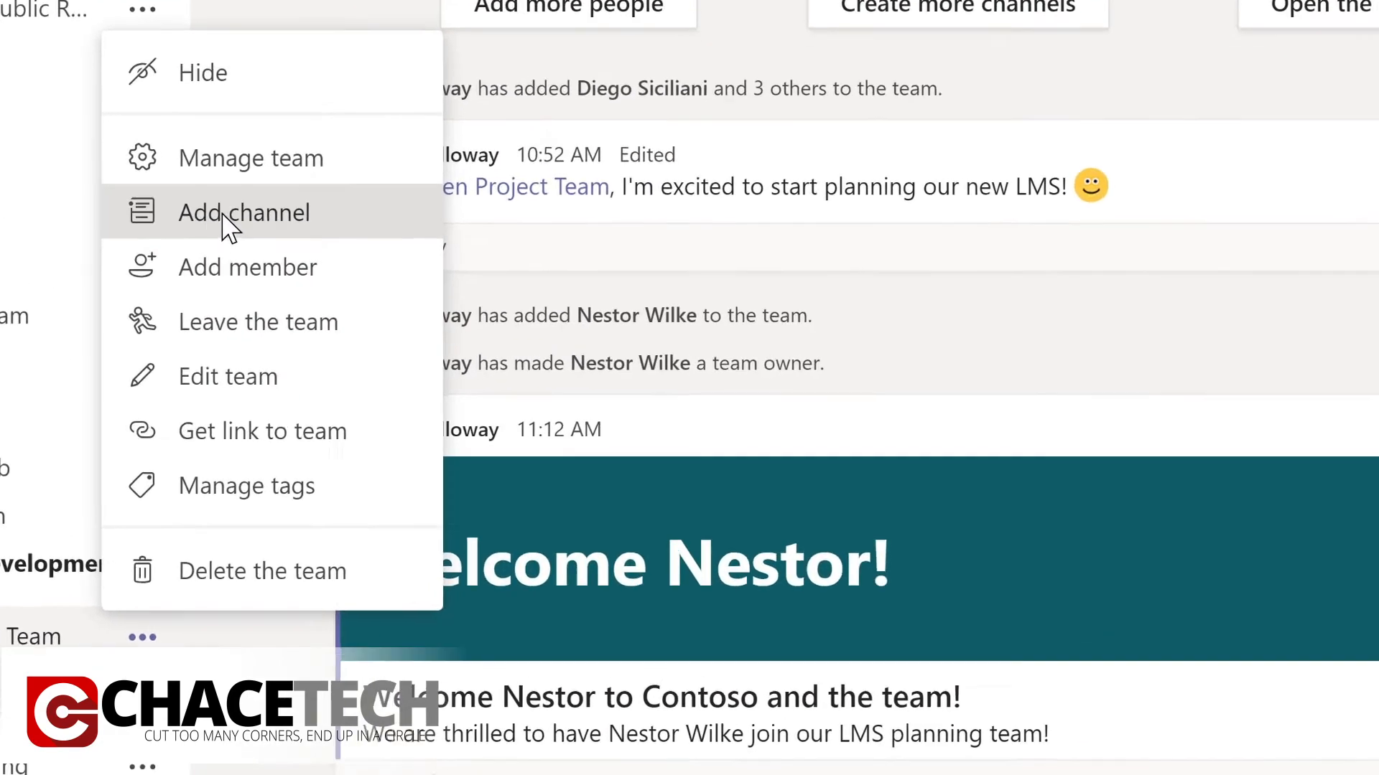
{"action": "left_click", "coordinate": [388, 281]}
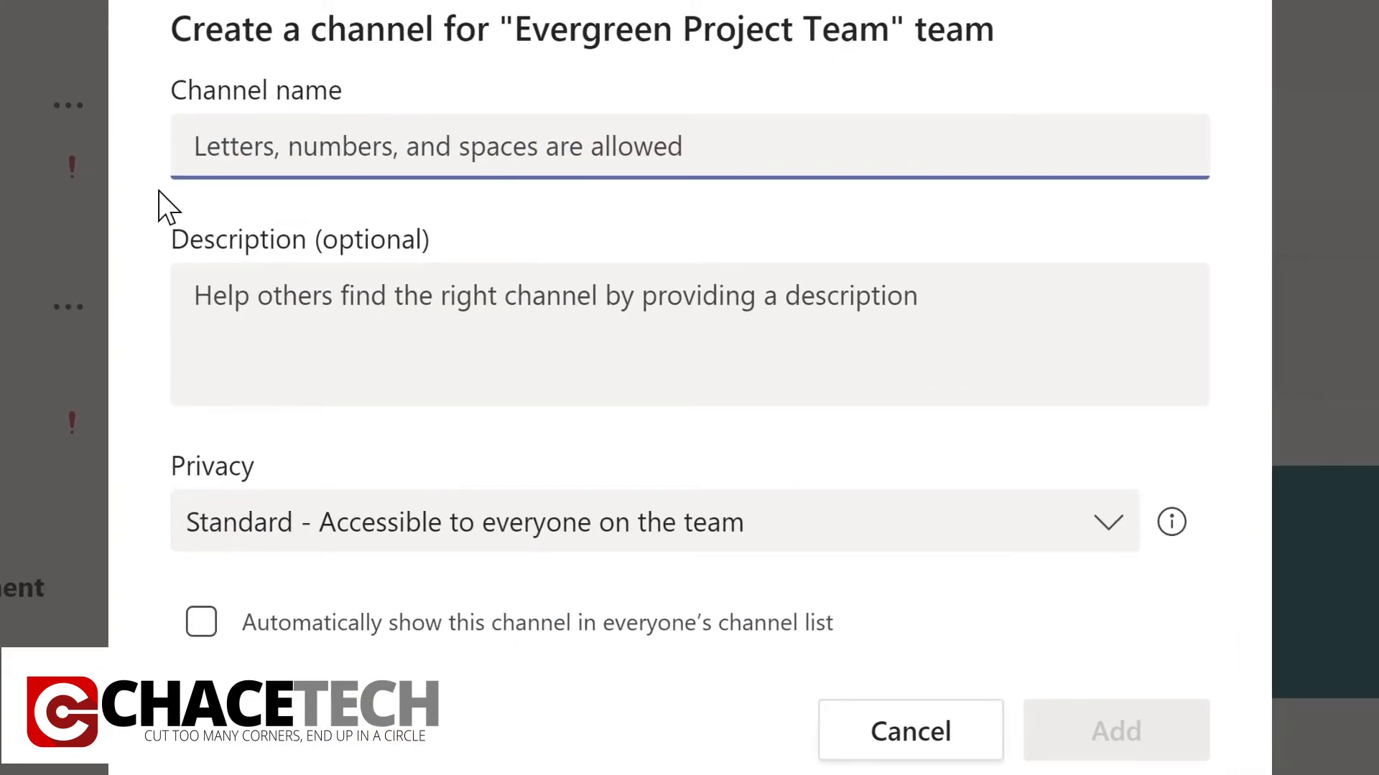
{"action": "type", "text": "D"}
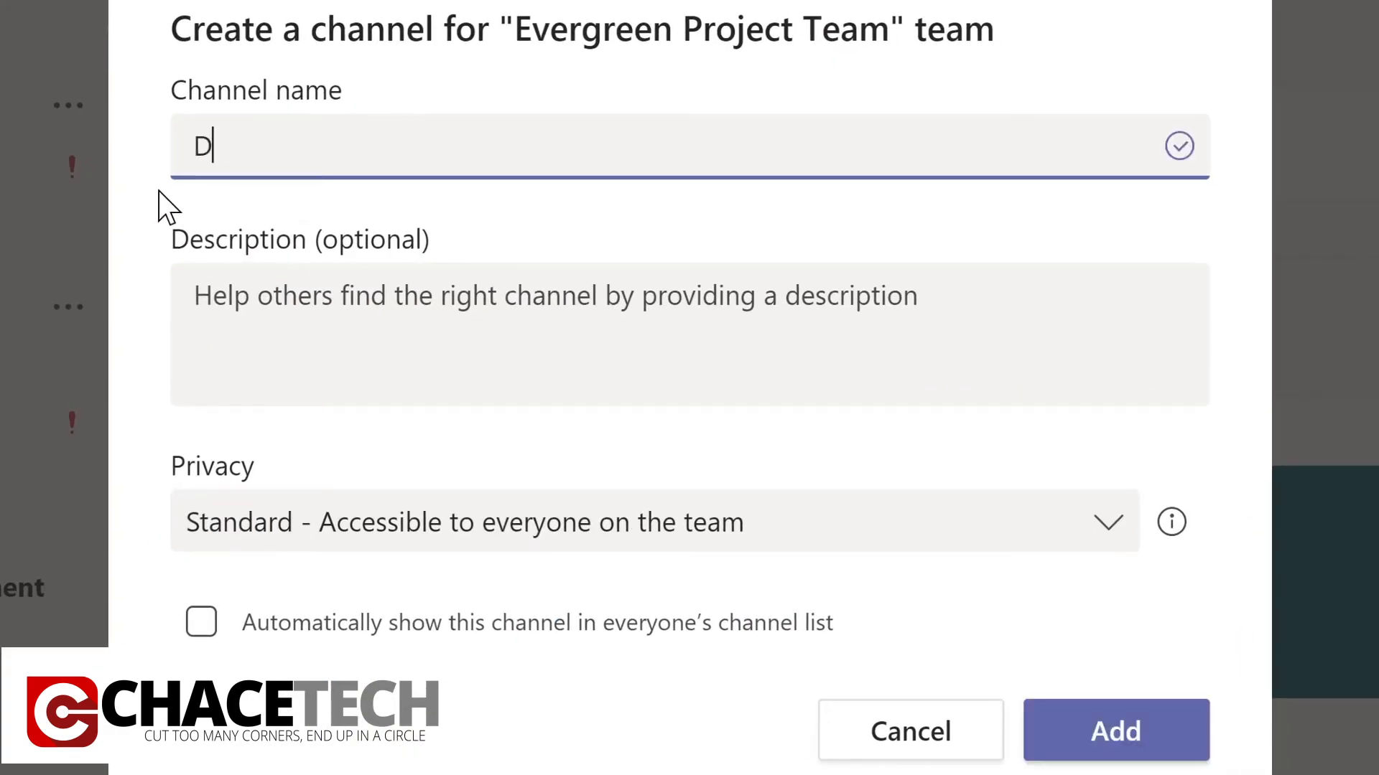
{"action": "type", "text": "es"}
{"action": "type", "text": "ign"}
{"action": "left_click", "coordinate": [217, 295]}
{"action": "type", "text": "Design and planning of LMS"}
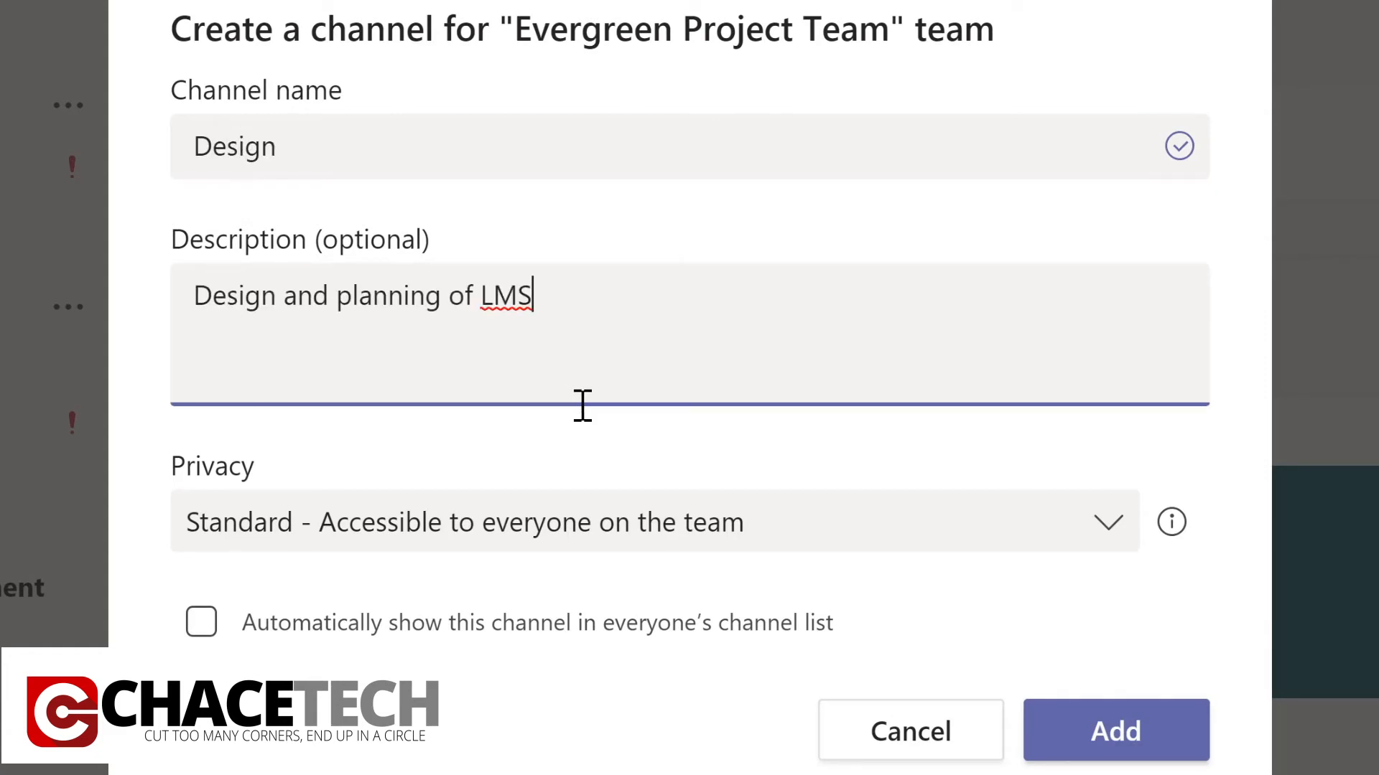
Keep the channel's privacy at Standard, have it shown automatically in everyone's channel list, and add it to the team.
{"action": "left_click", "coordinate": [1113, 535]}
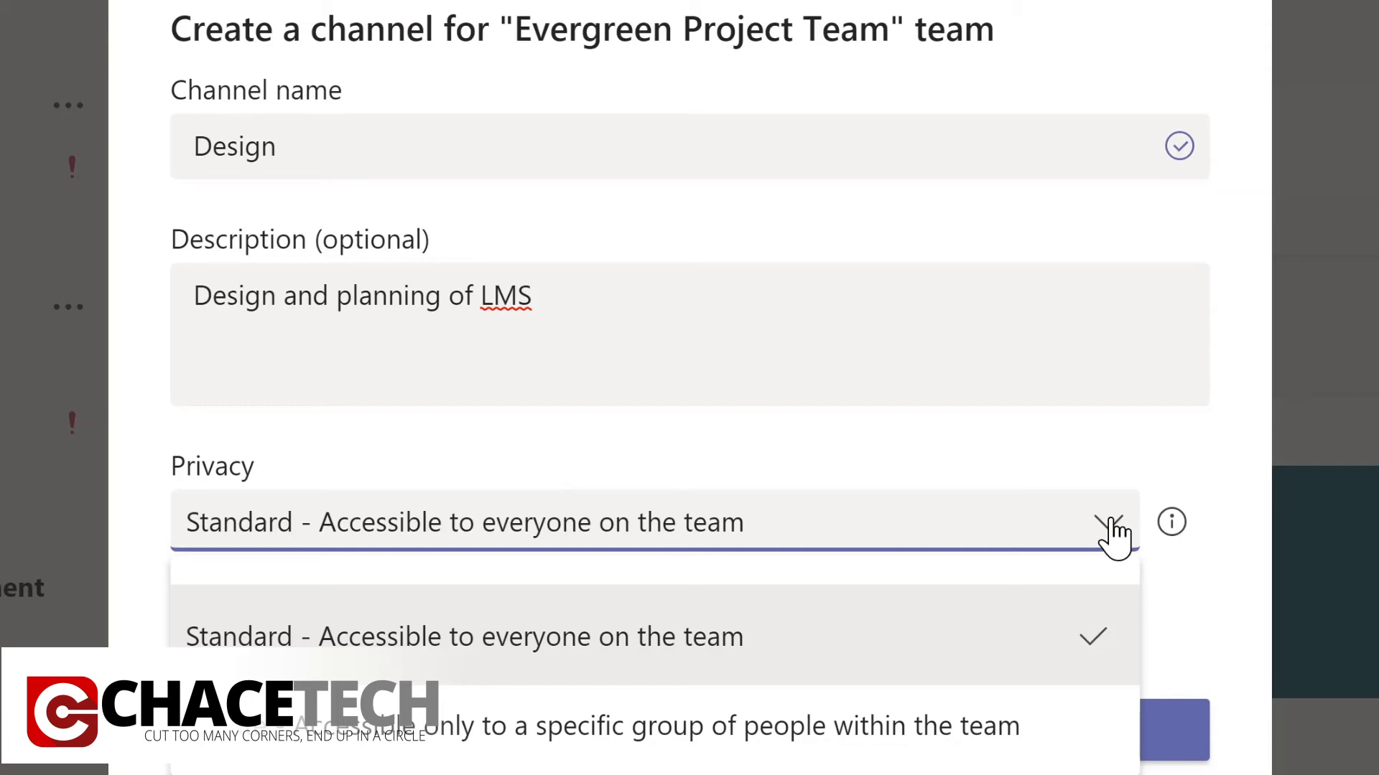
{"action": "left_click", "coordinate": [1052, 450]}
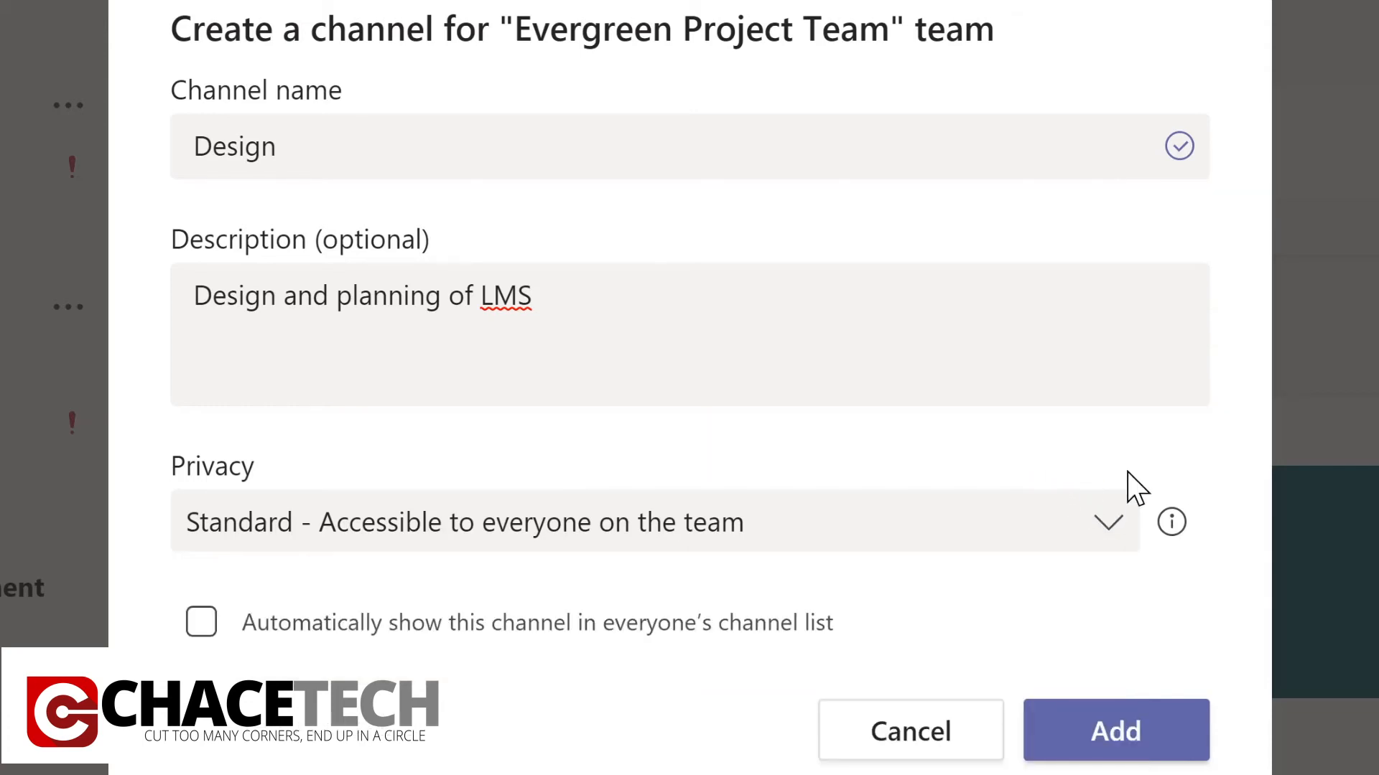
{"action": "left_click", "coordinate": [202, 623]}
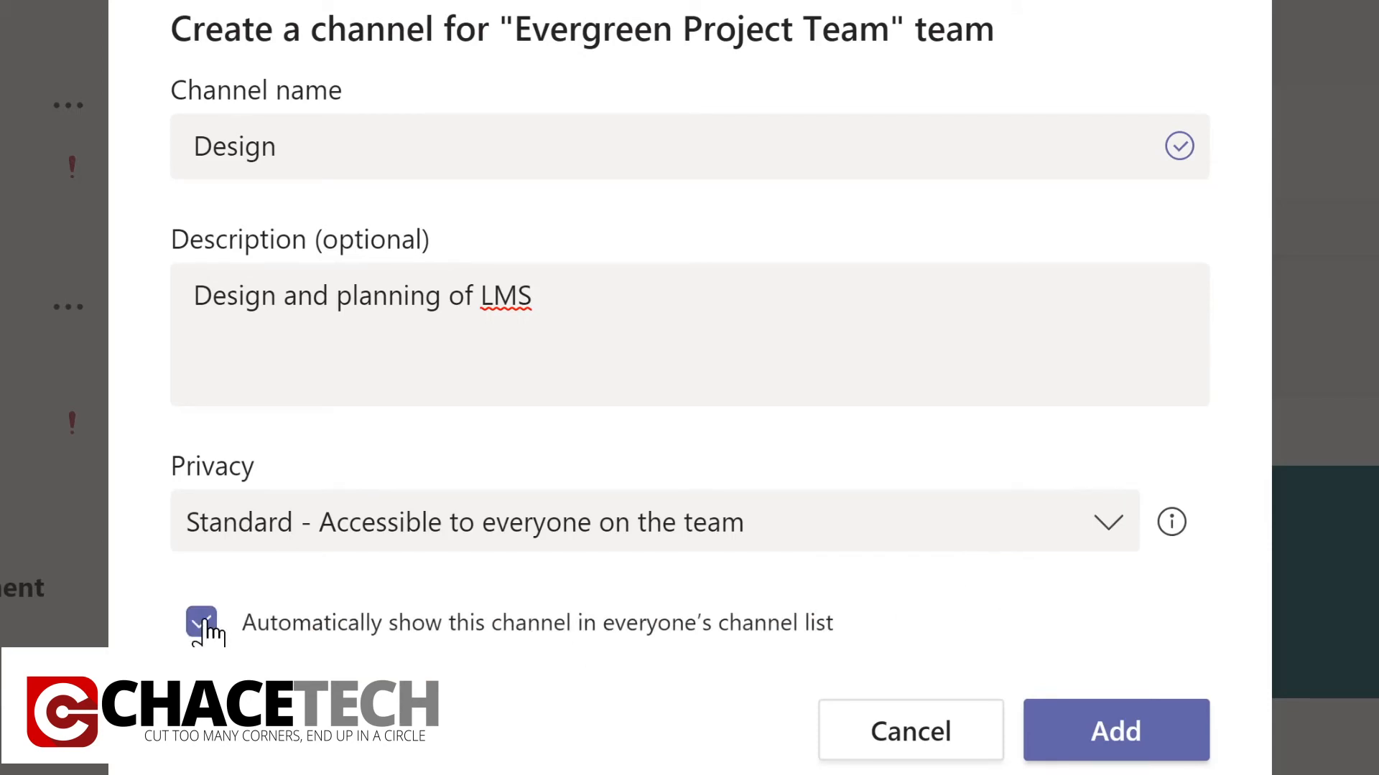
{"action": "left_click", "coordinate": [1133, 726]}
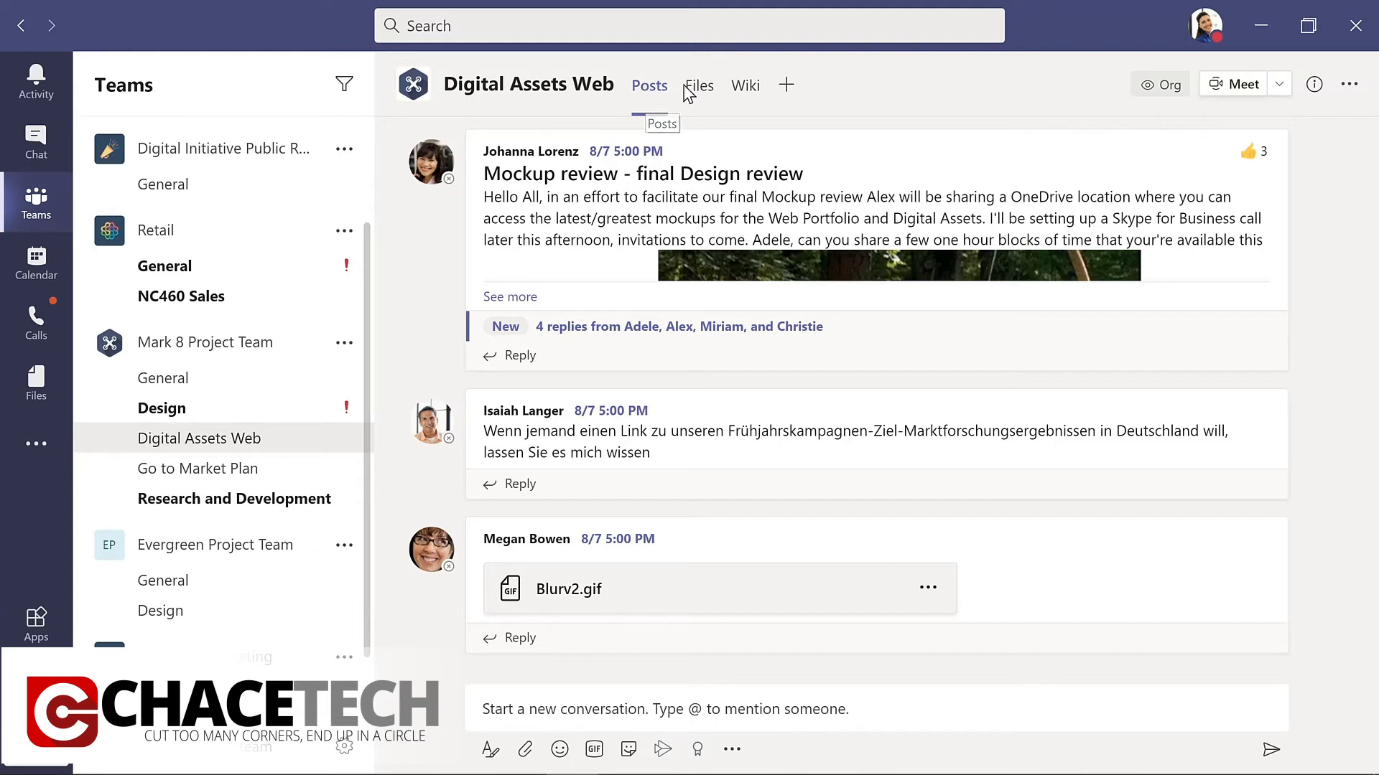
Examine the Digital Assets Web channel's files, the options for opening Product Launch.pptx, and the channel's wiki.
{"action": "left_click", "coordinate": [705, 92]}
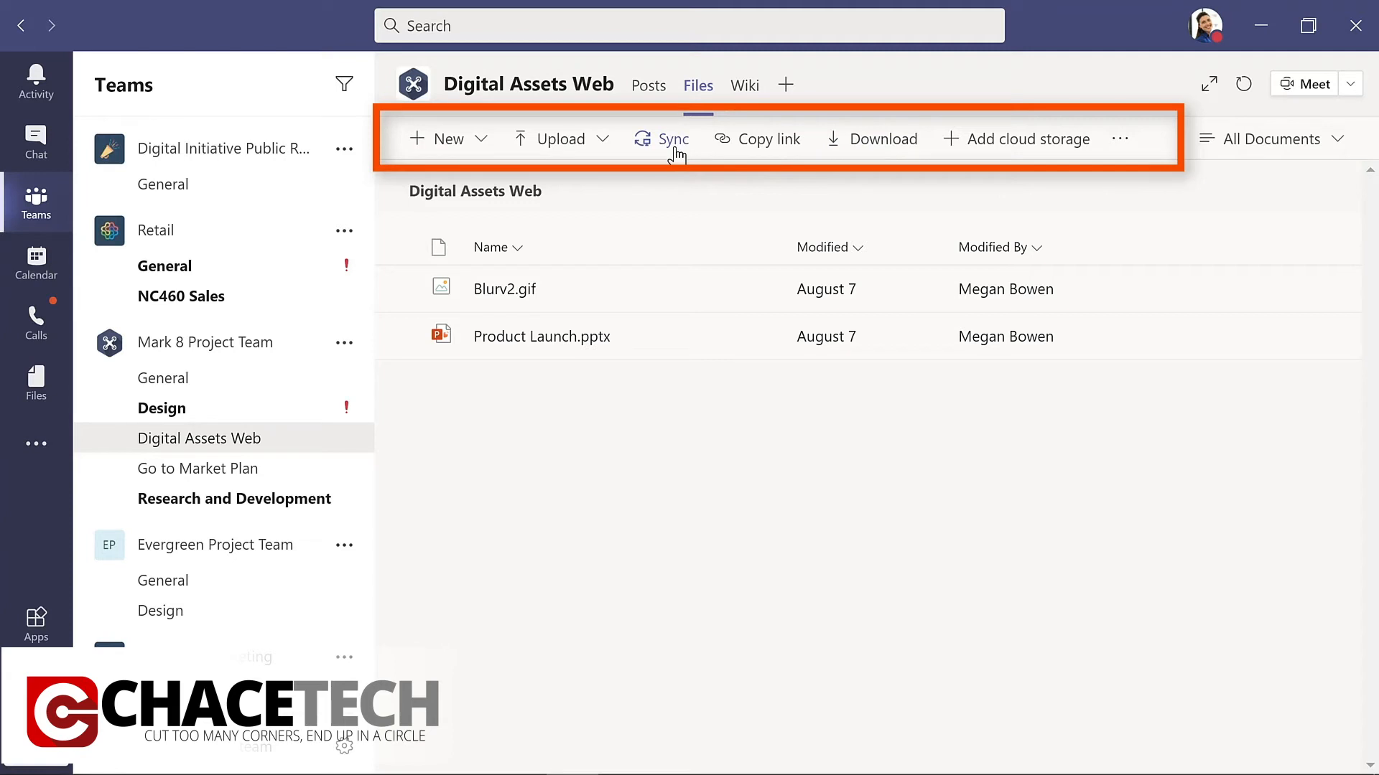
{"action": "left_click", "coordinate": [756, 338]}
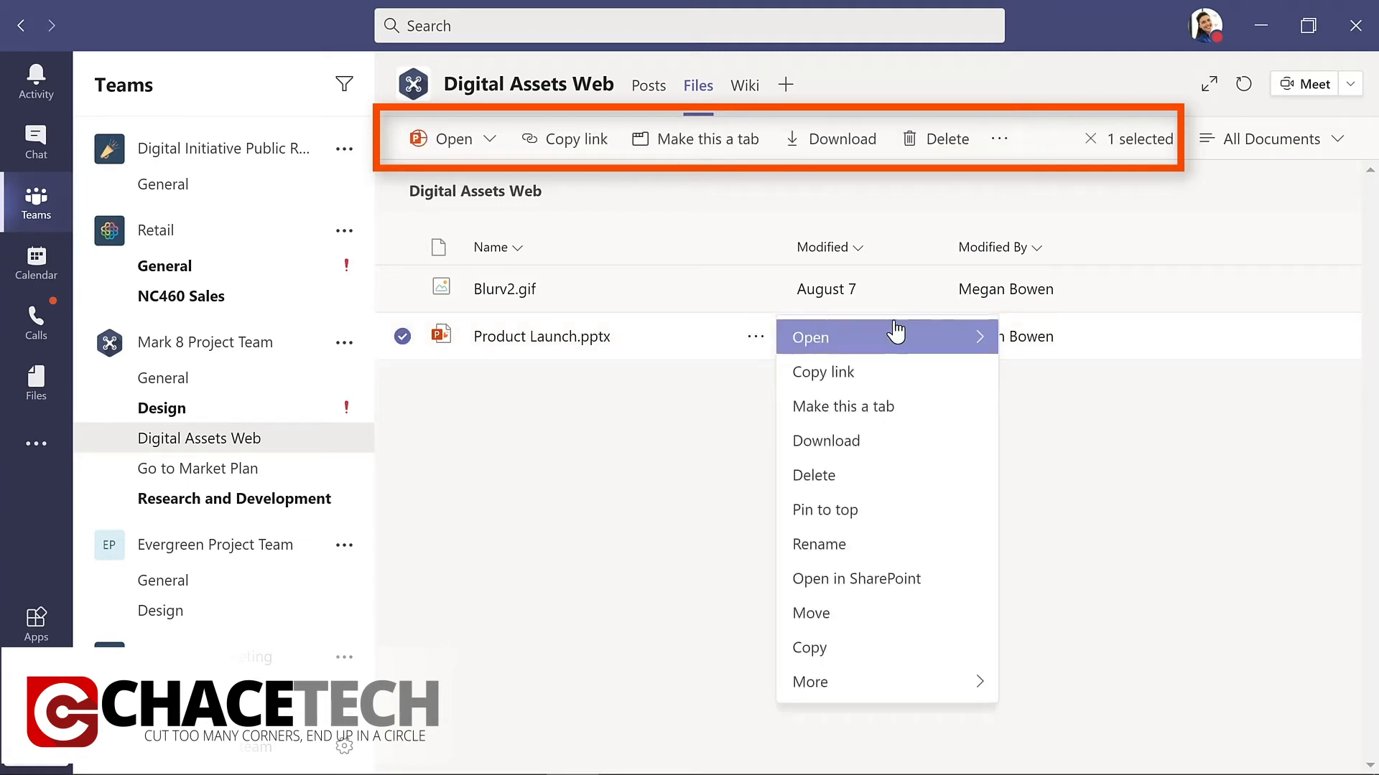
{"action": "left_click", "coordinate": [978, 343]}
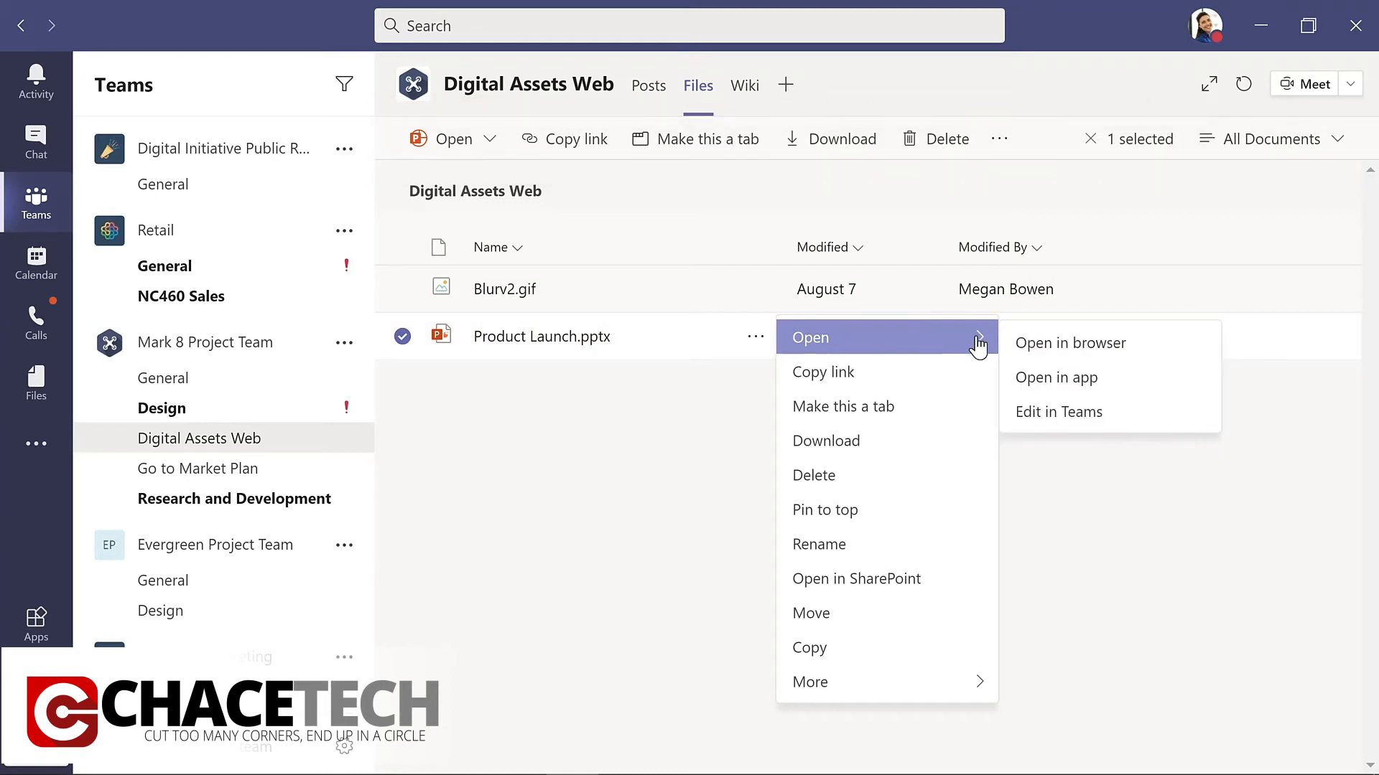
{"action": "left_click", "coordinate": [736, 182]}
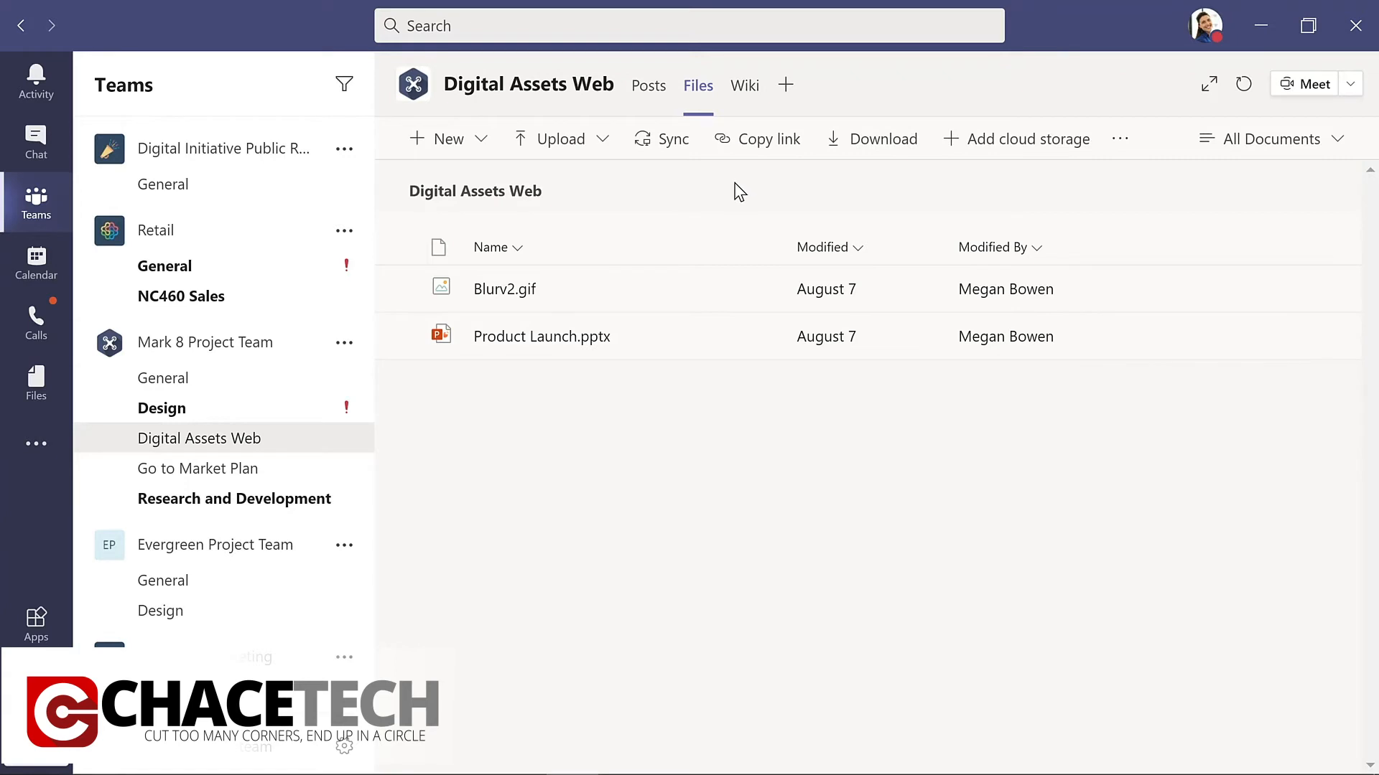
{"action": "left_click", "coordinate": [744, 90]}
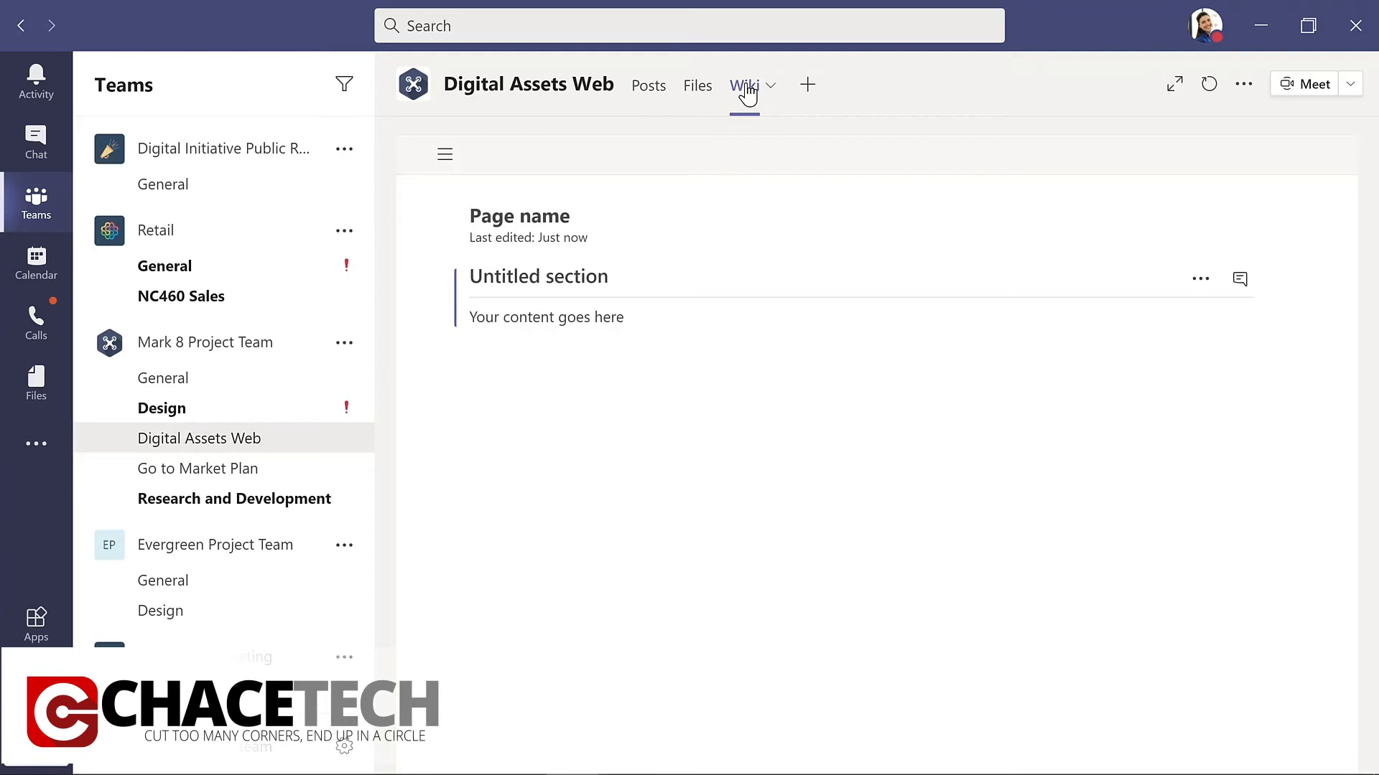
View the Usability Priorities document in Mark 8 Project Team's Design channel and the options for adding a tab.
{"action": "left_click", "coordinate": [160, 408]}
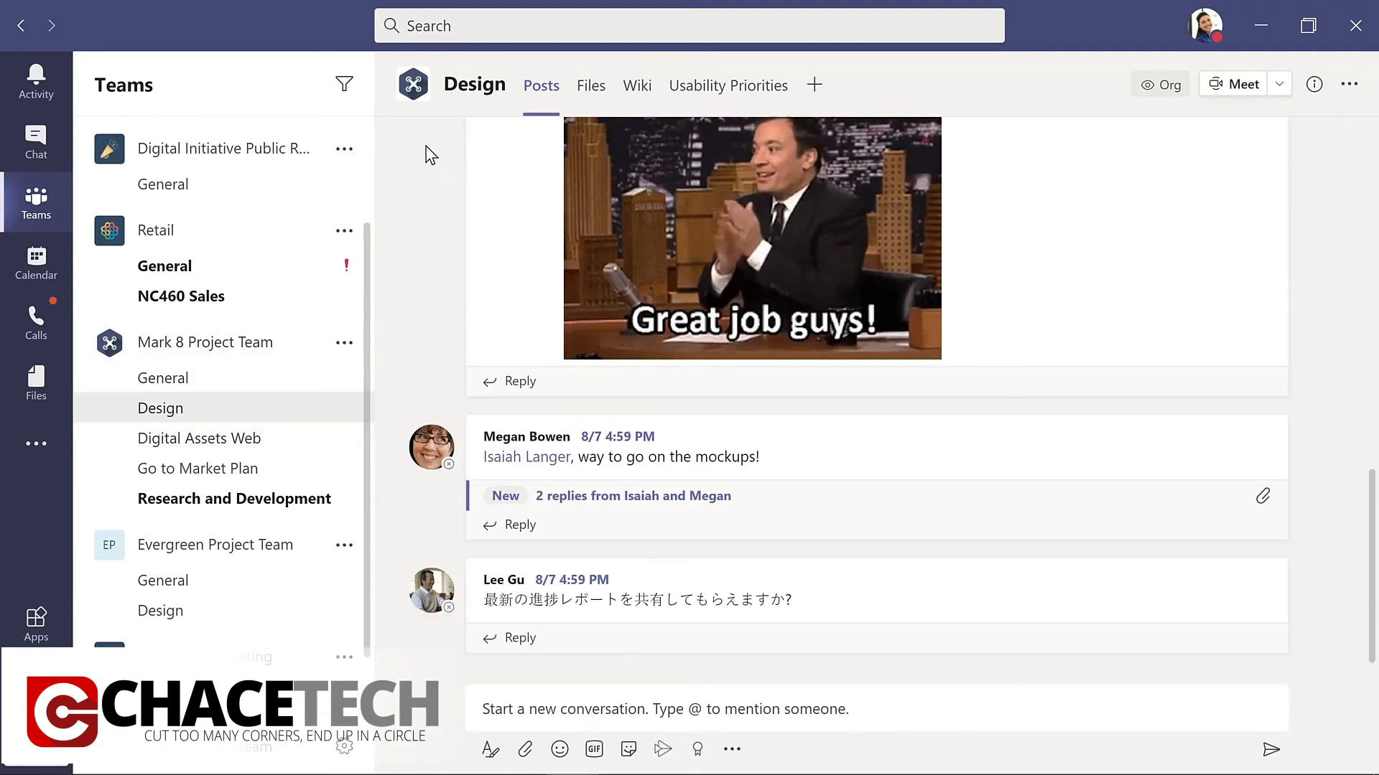
{"action": "left_click", "coordinate": [728, 88]}
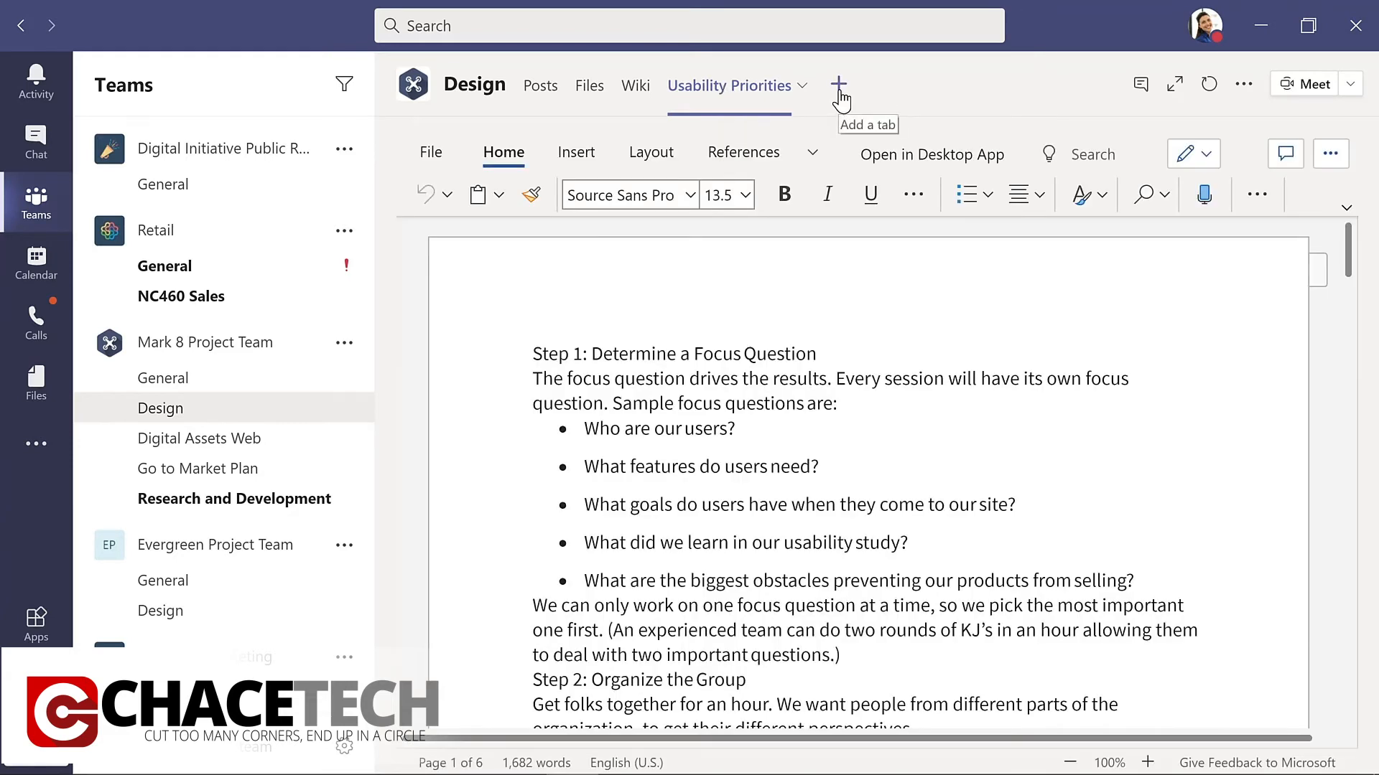
{"action": "left_click", "coordinate": [839, 91]}
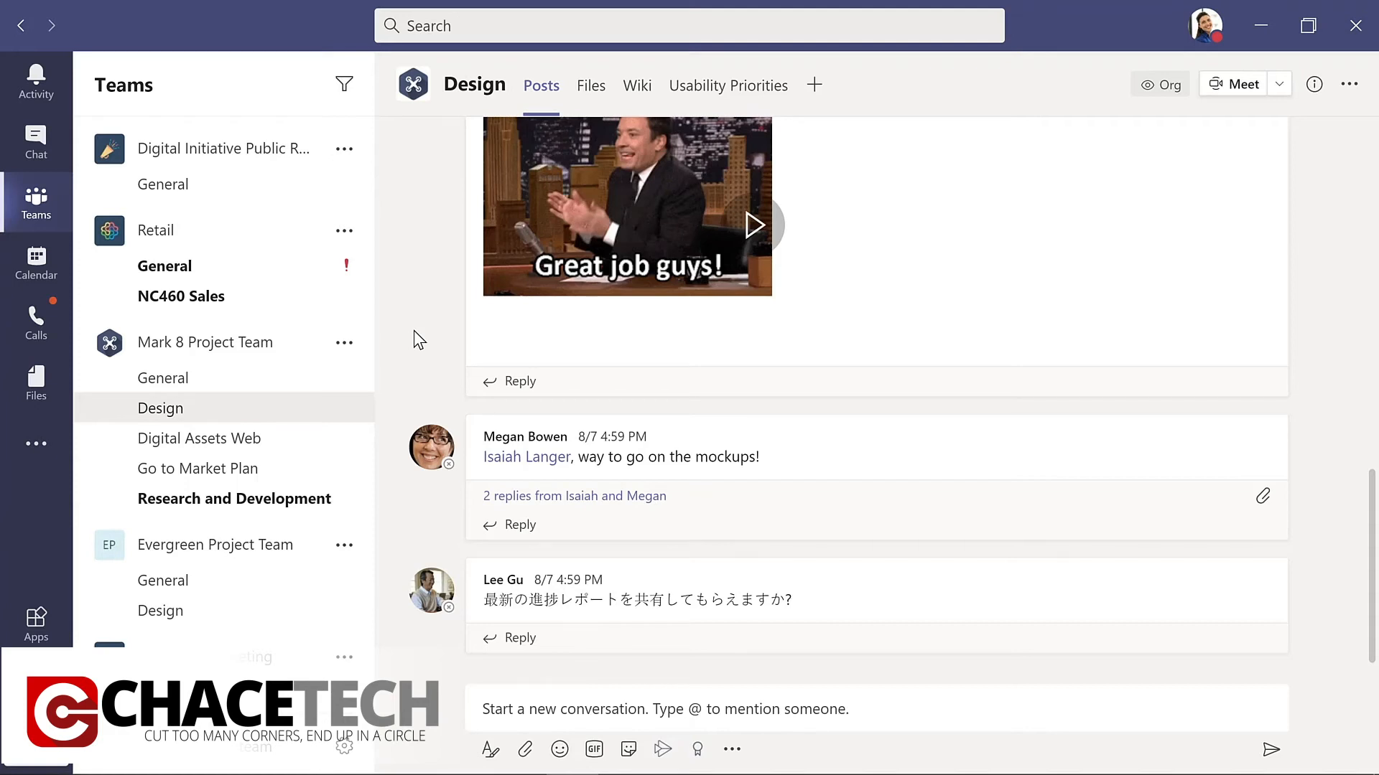
Reply "Great job with a tight deadline!" to the post praising the mockups in the Design channel.
{"action": "left_click", "coordinate": [511, 526]}
{"action": "type", "text": "Great job with"}
{"action": "type", "text": "a "}
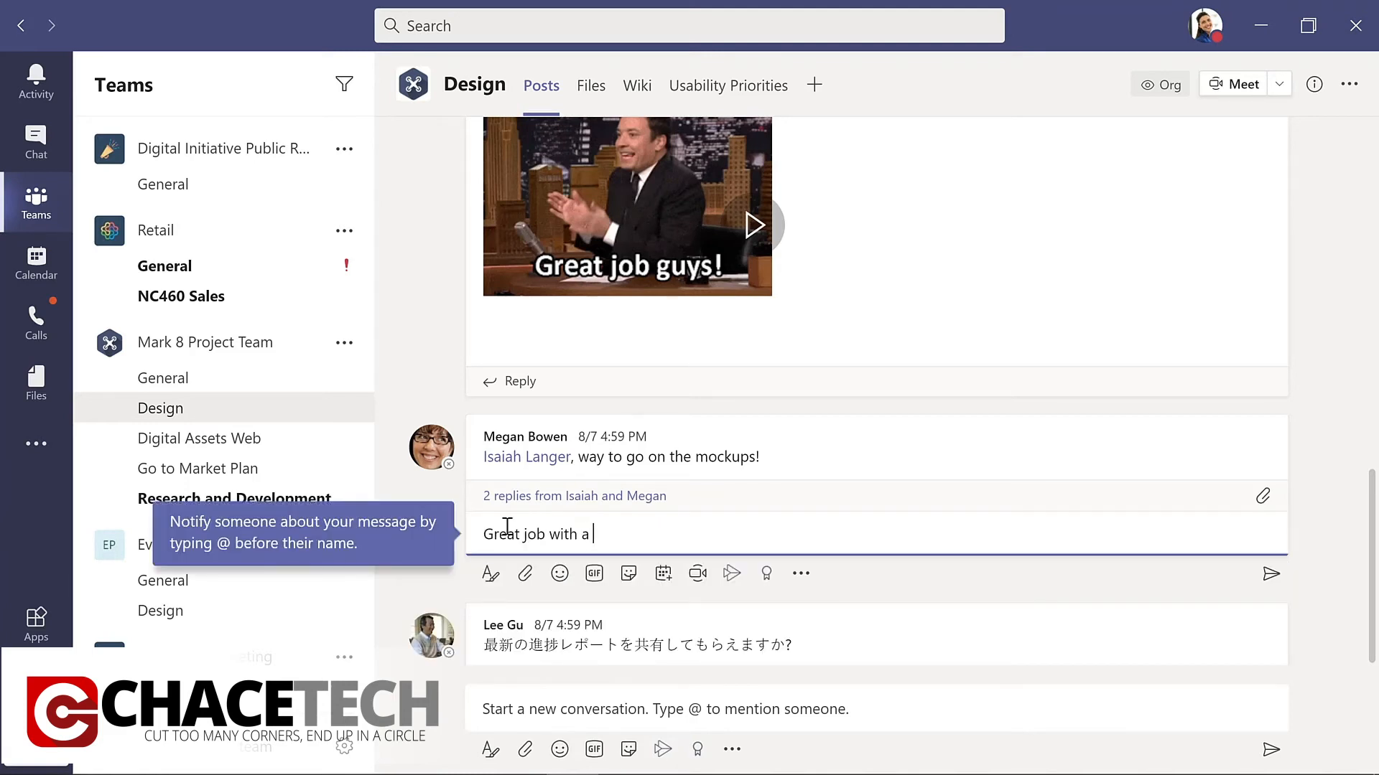
{"action": "type", "text": "tight deadline!"}
{"action": "key", "text": "Return"}
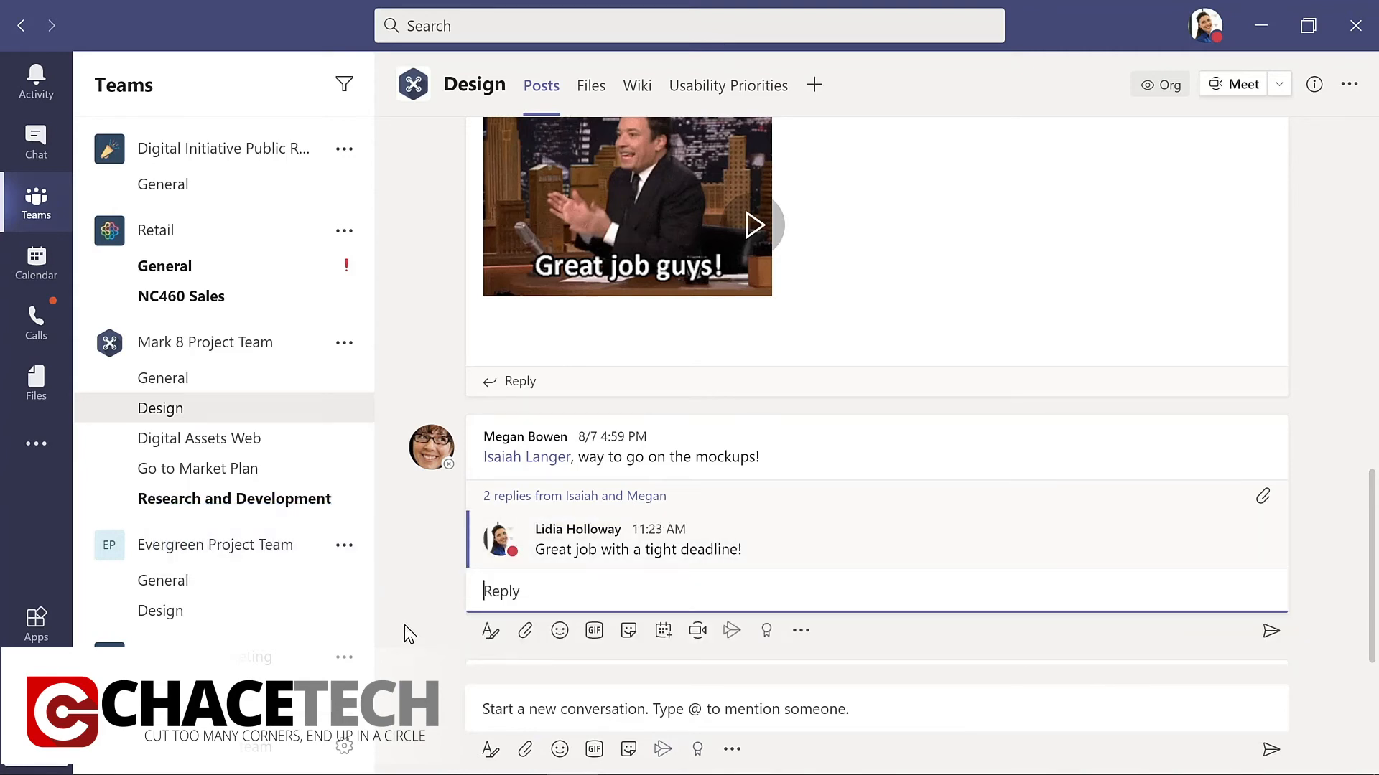
Start a new conversation in the Design channel with Contoso Marketing Principles-2021.pptx attached from the computer.
{"action": "left_click", "coordinate": [496, 713]}
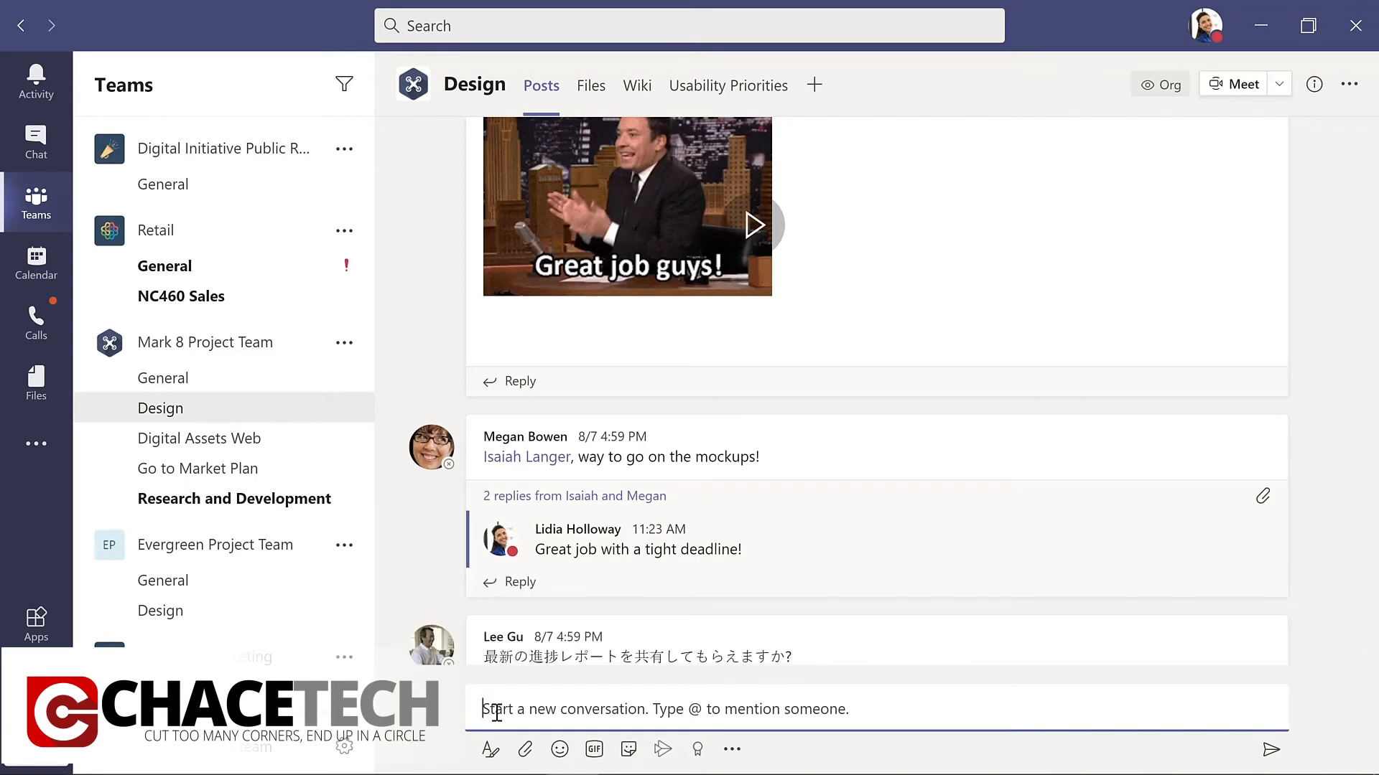
{"action": "left_click", "coordinate": [526, 752]}
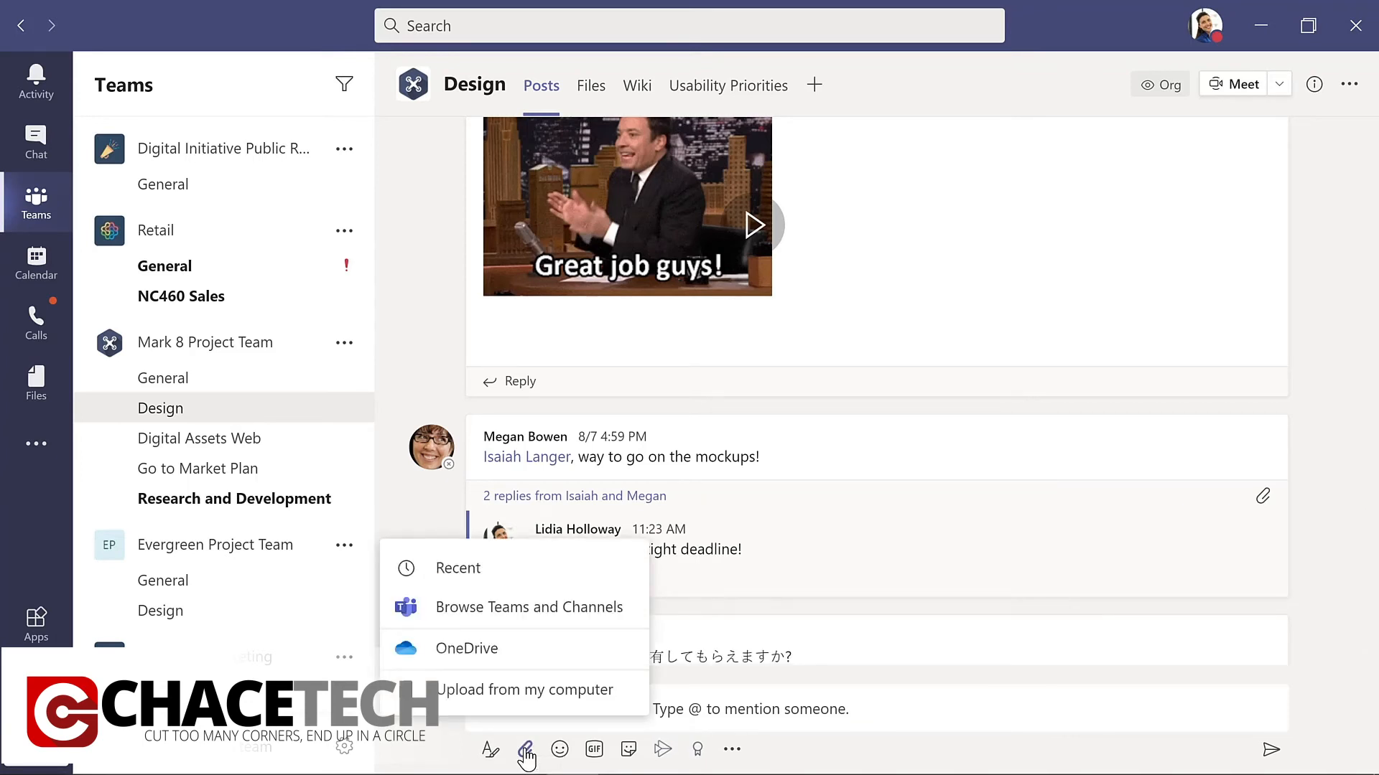
{"action": "left_click", "coordinate": [524, 690]}
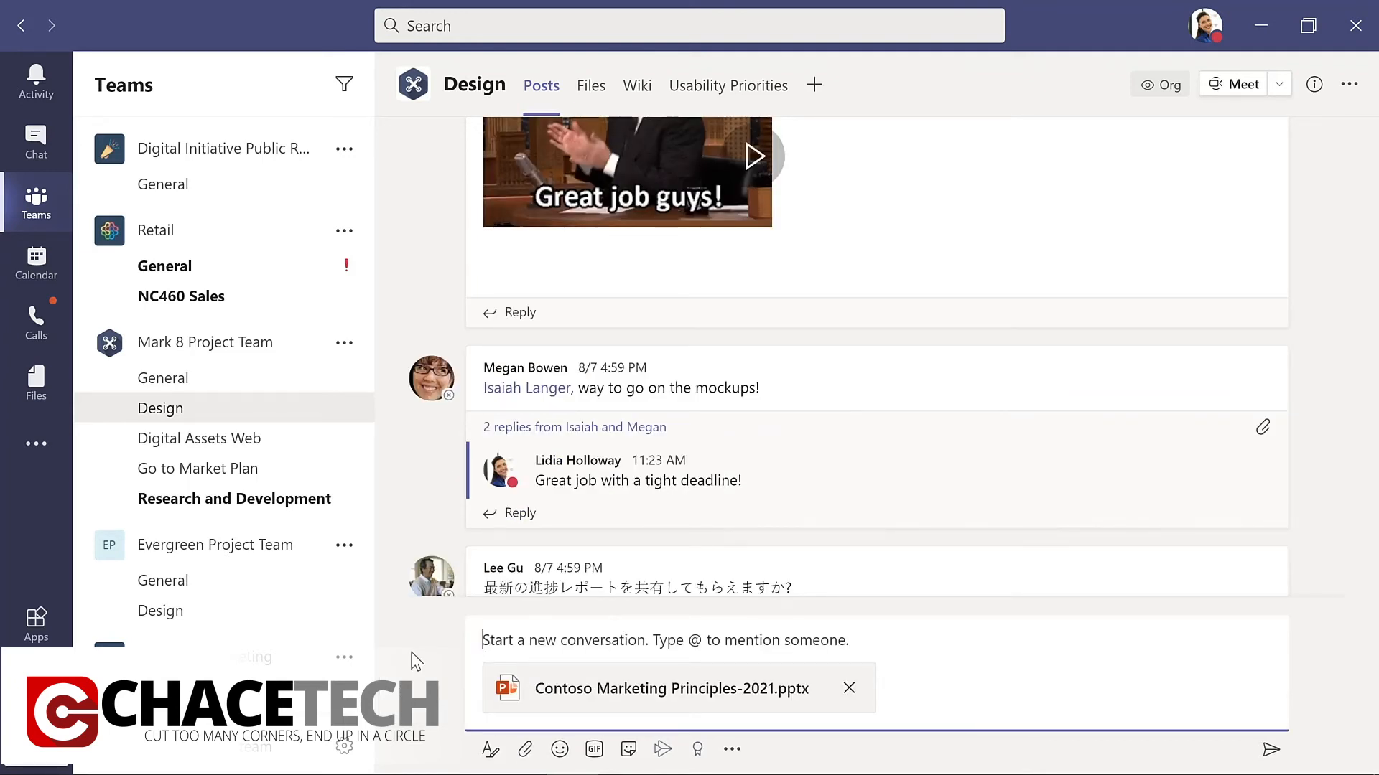
Mention the Design channel, add ", please review this presentation for our upcoming meeting." and send the post.
{"action": "type", "text": "@"}
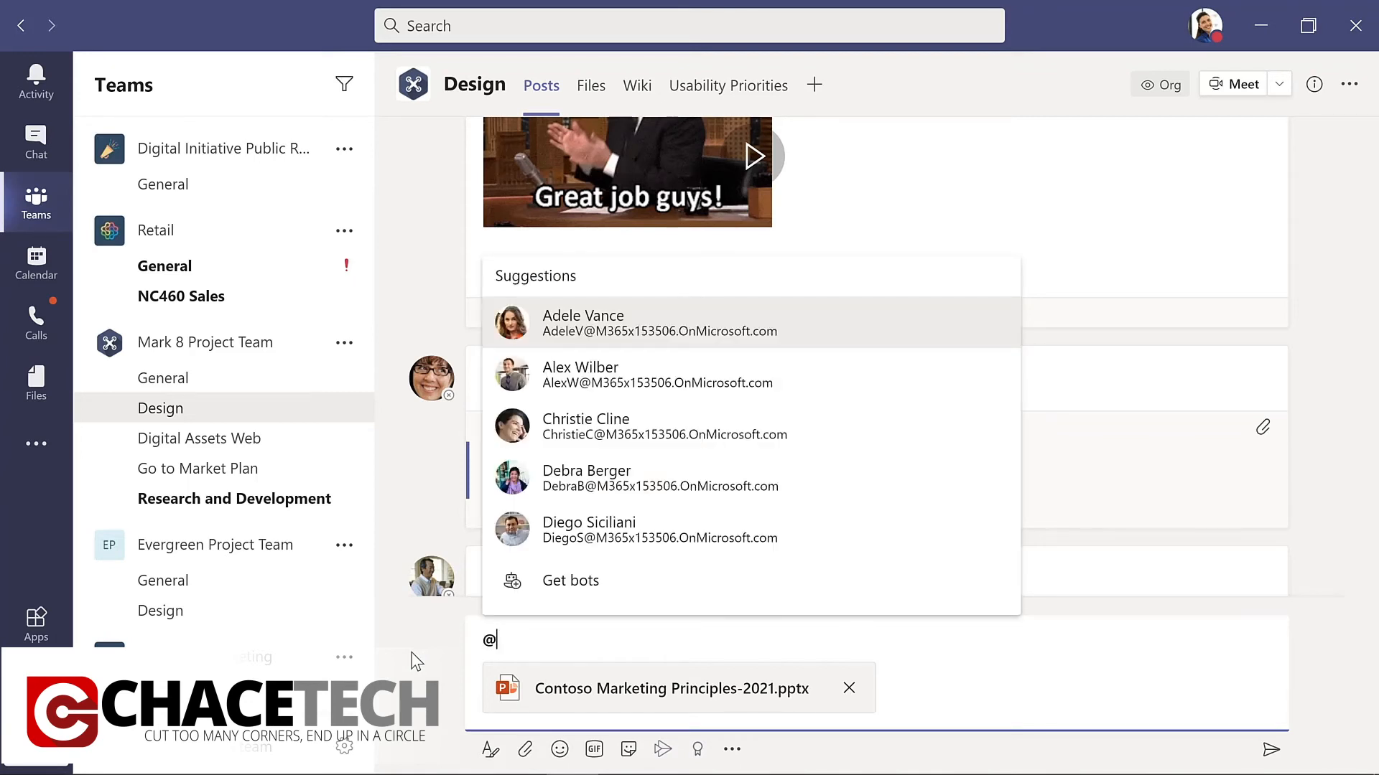
{"action": "type", "text": "chann"}
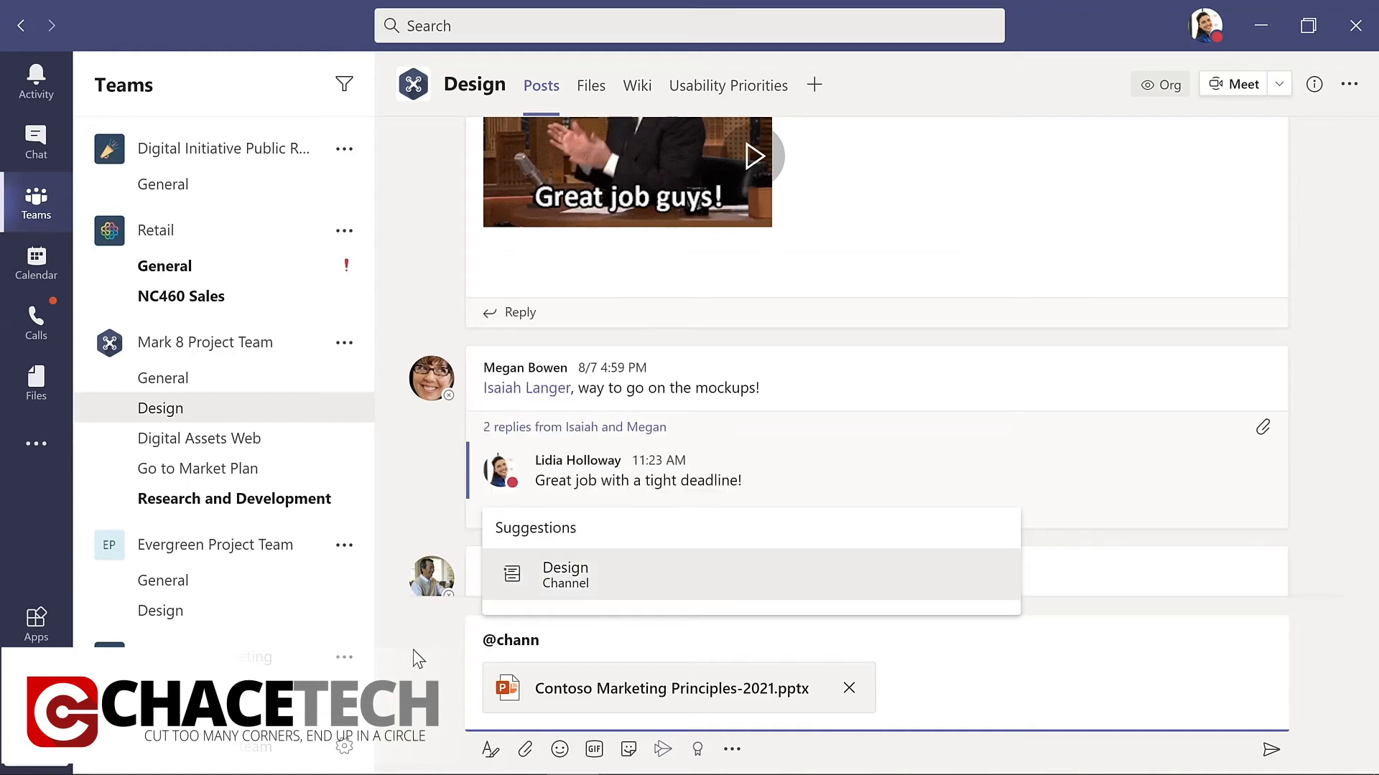
{"action": "left_click", "coordinate": [577, 578]}
{"action": "type", "text": ", please review this presentation for our upcoming meeting."}
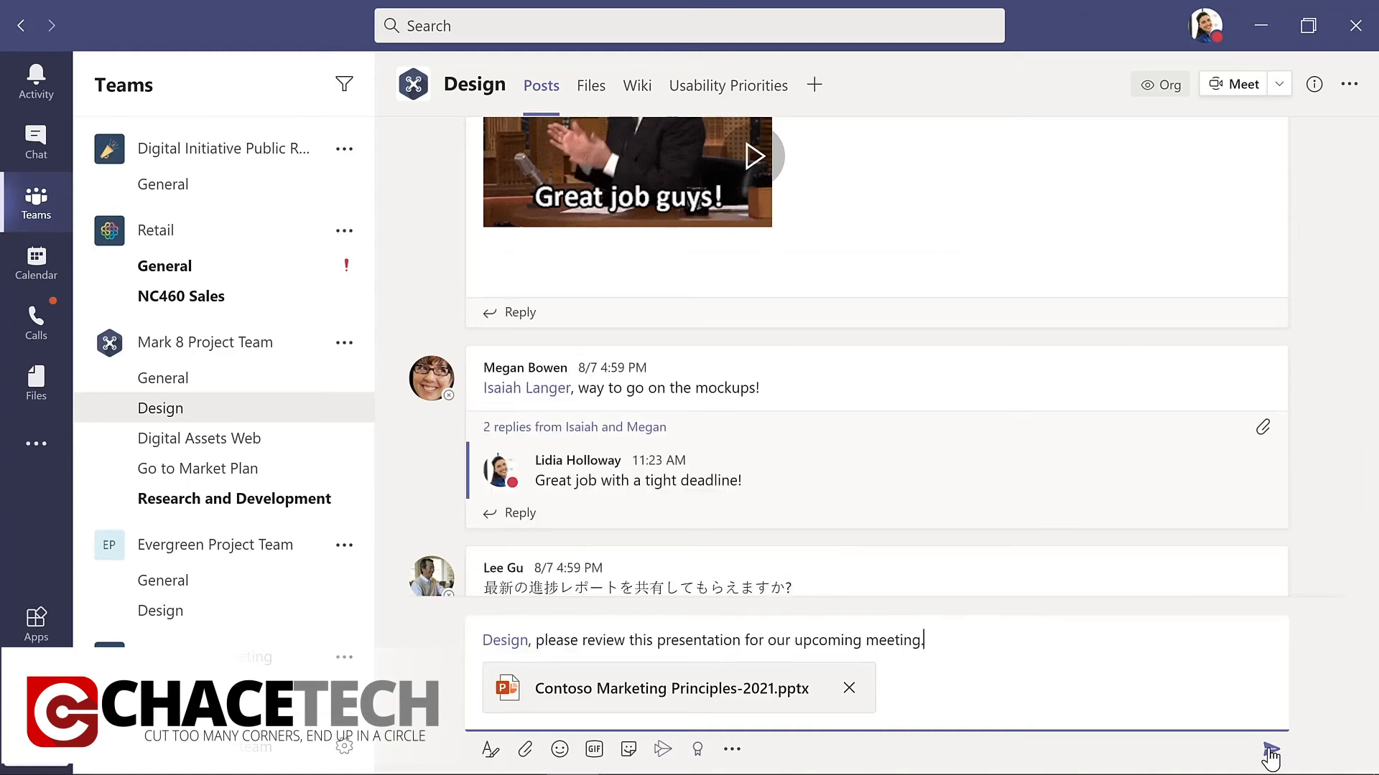
{"action": "left_click", "coordinate": [1271, 751]}
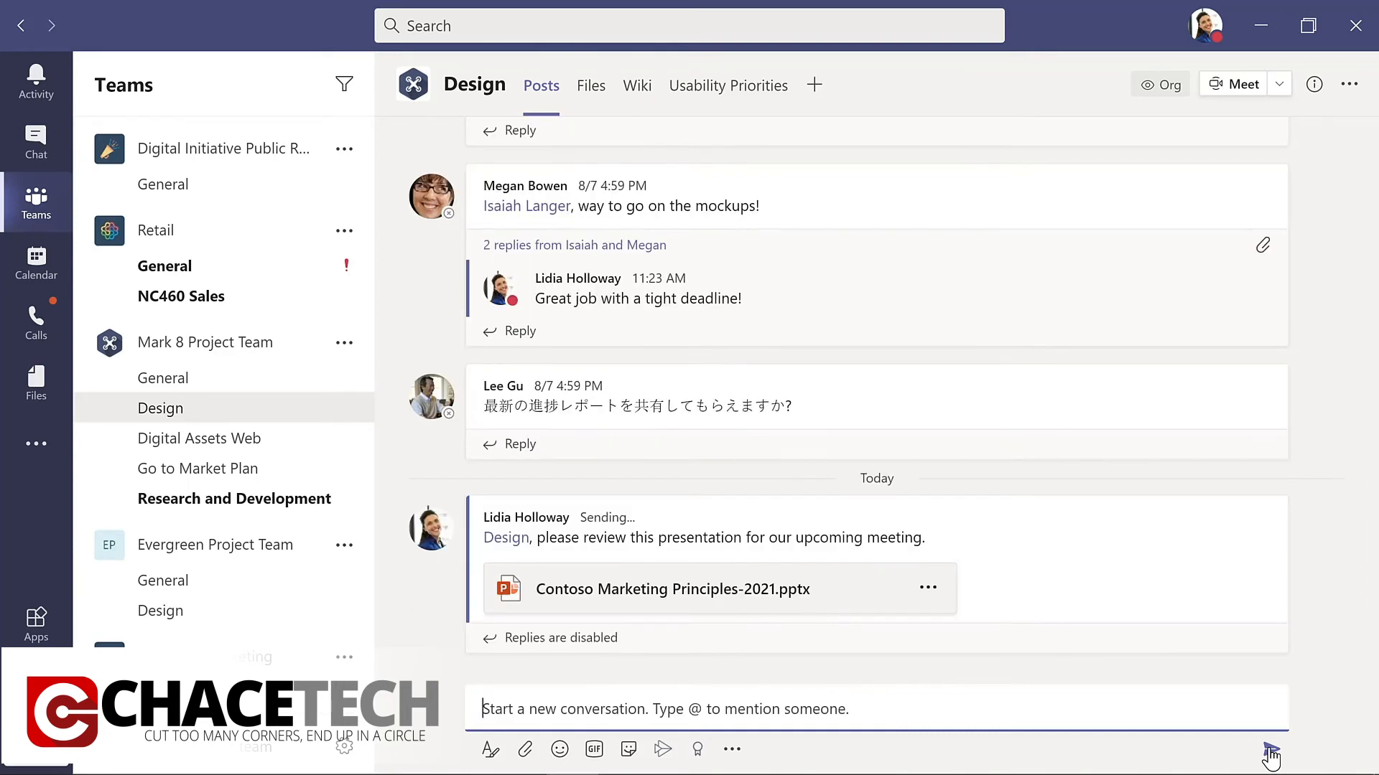
React with a heart to the post praising the mockups and view its additional message actions.
{"action": "mouse_move", "coordinate": [1038, 199]}
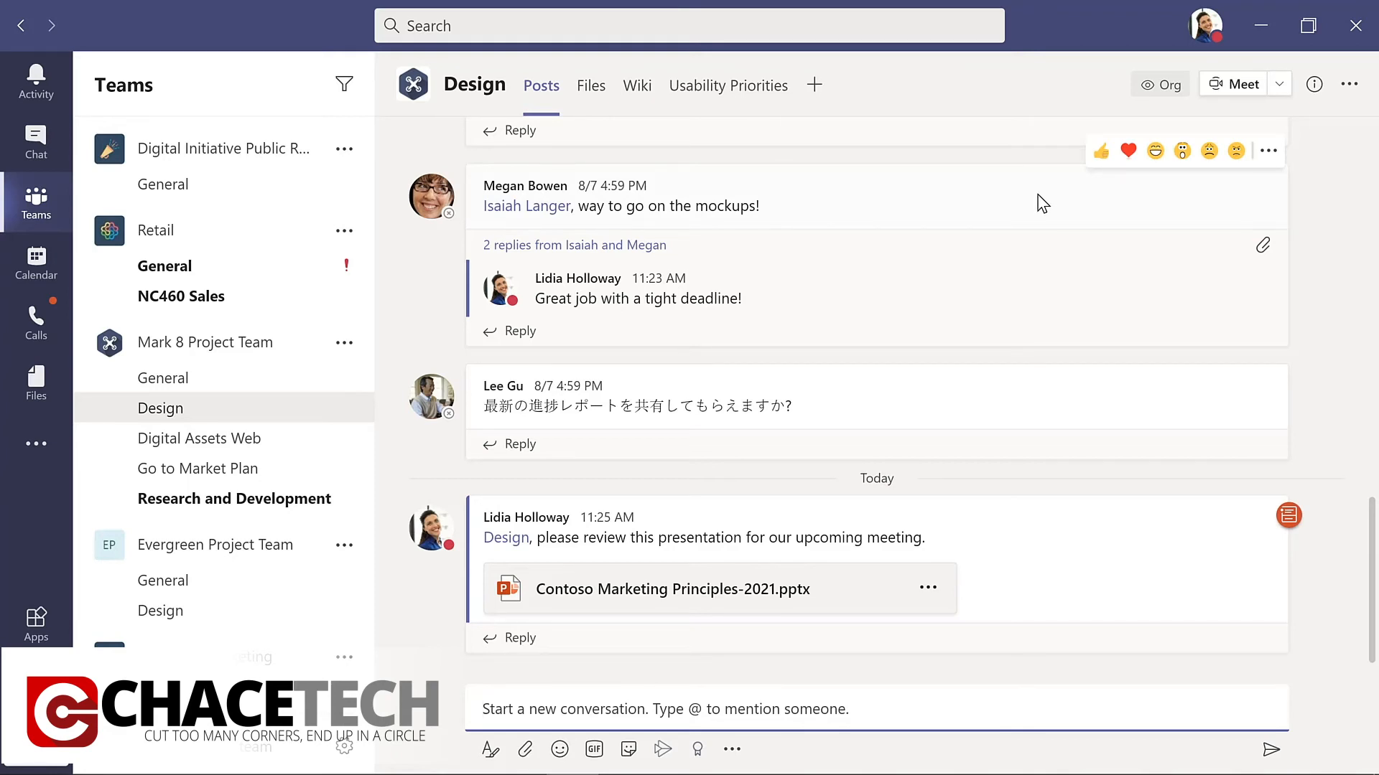
{"action": "left_click", "coordinate": [1131, 160]}
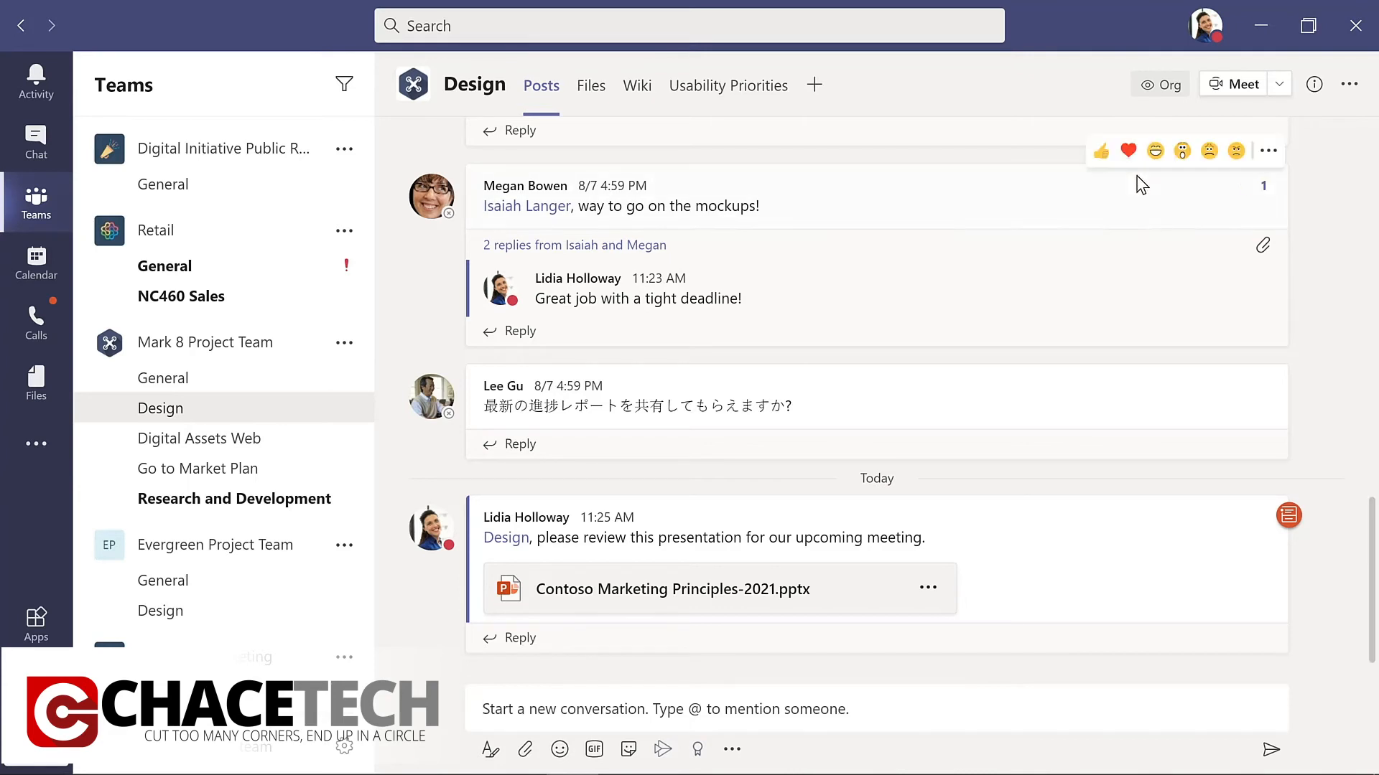
{"action": "left_click", "coordinate": [1268, 158]}
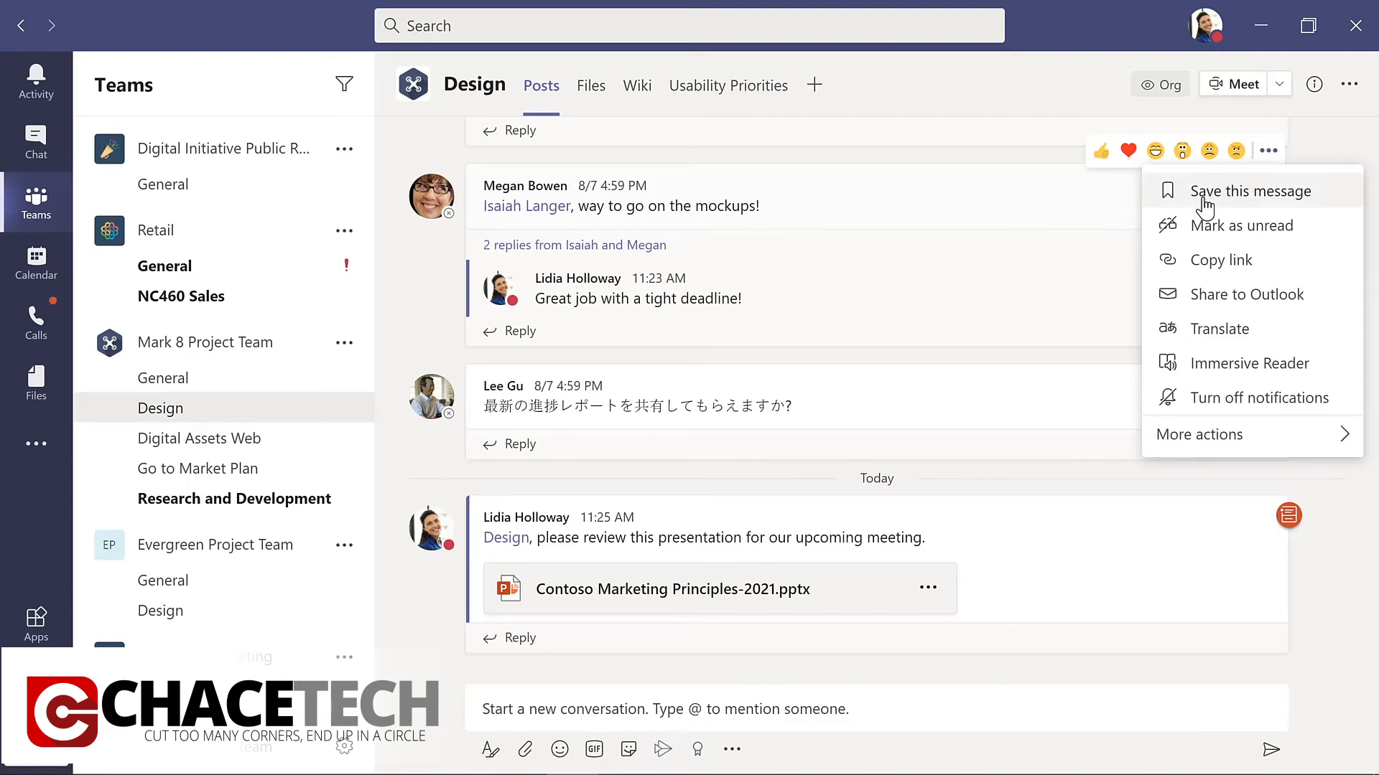
{"action": "left_click", "coordinate": [1057, 205]}
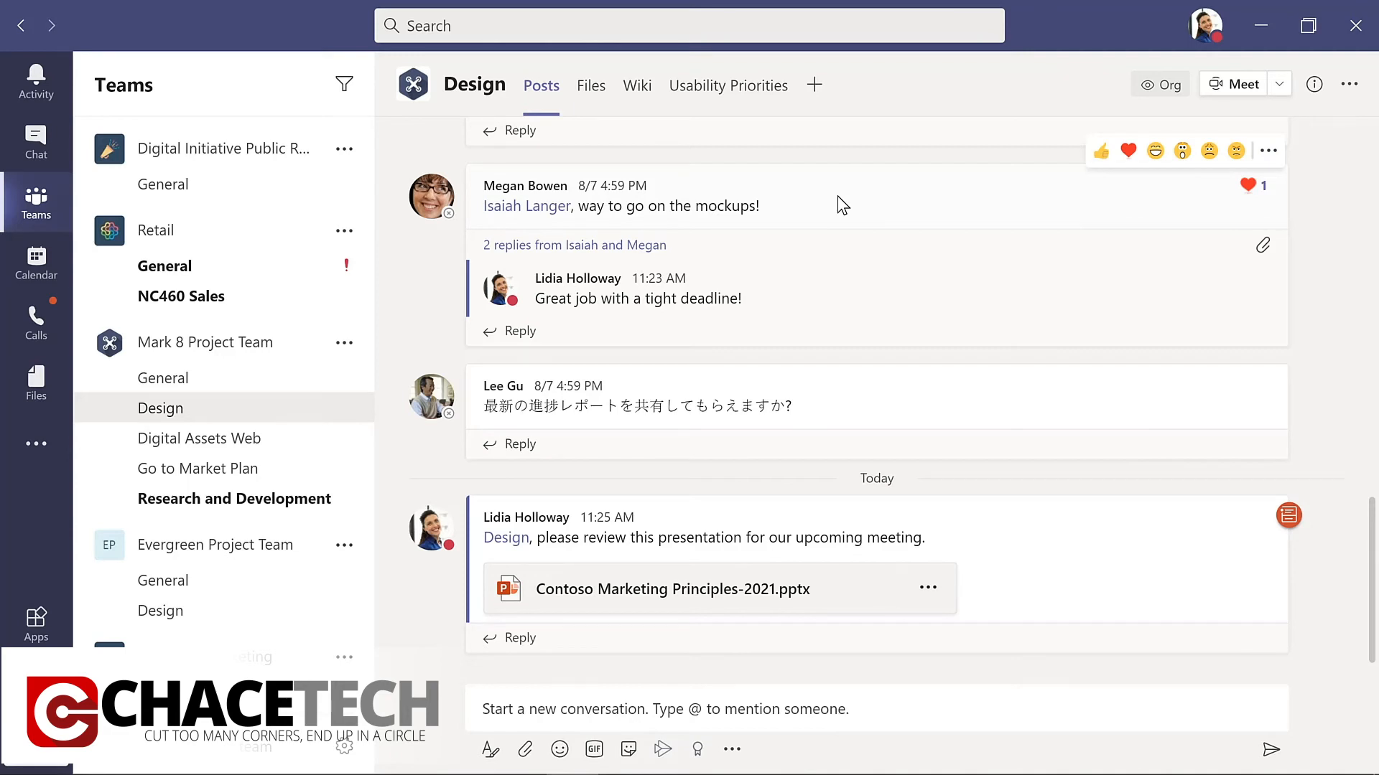
Start a private chat with the IT admin and send "What's the update on the new laptops for my project team?".
{"action": "left_click", "coordinate": [36, 143]}
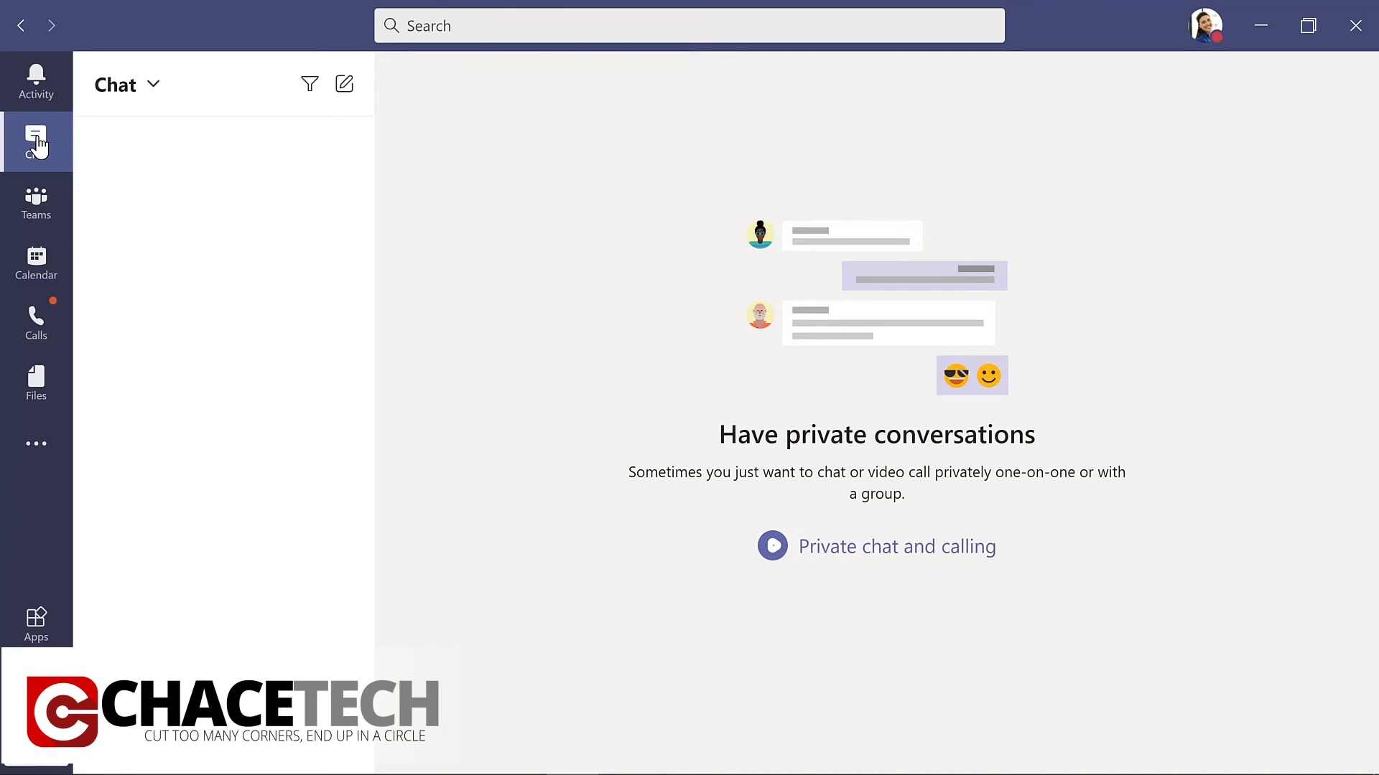
{"action": "left_click", "coordinate": [345, 84]}
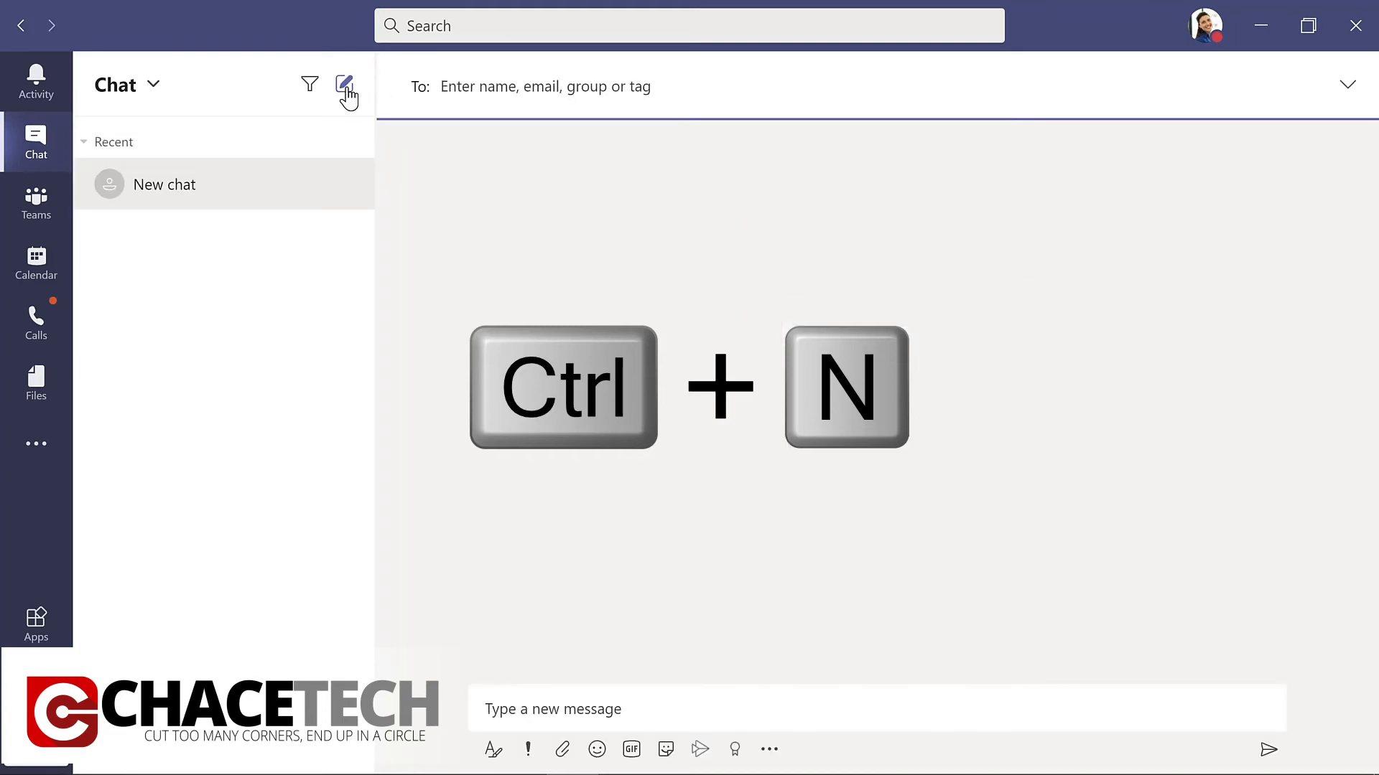
{"action": "type", "text": "all"}
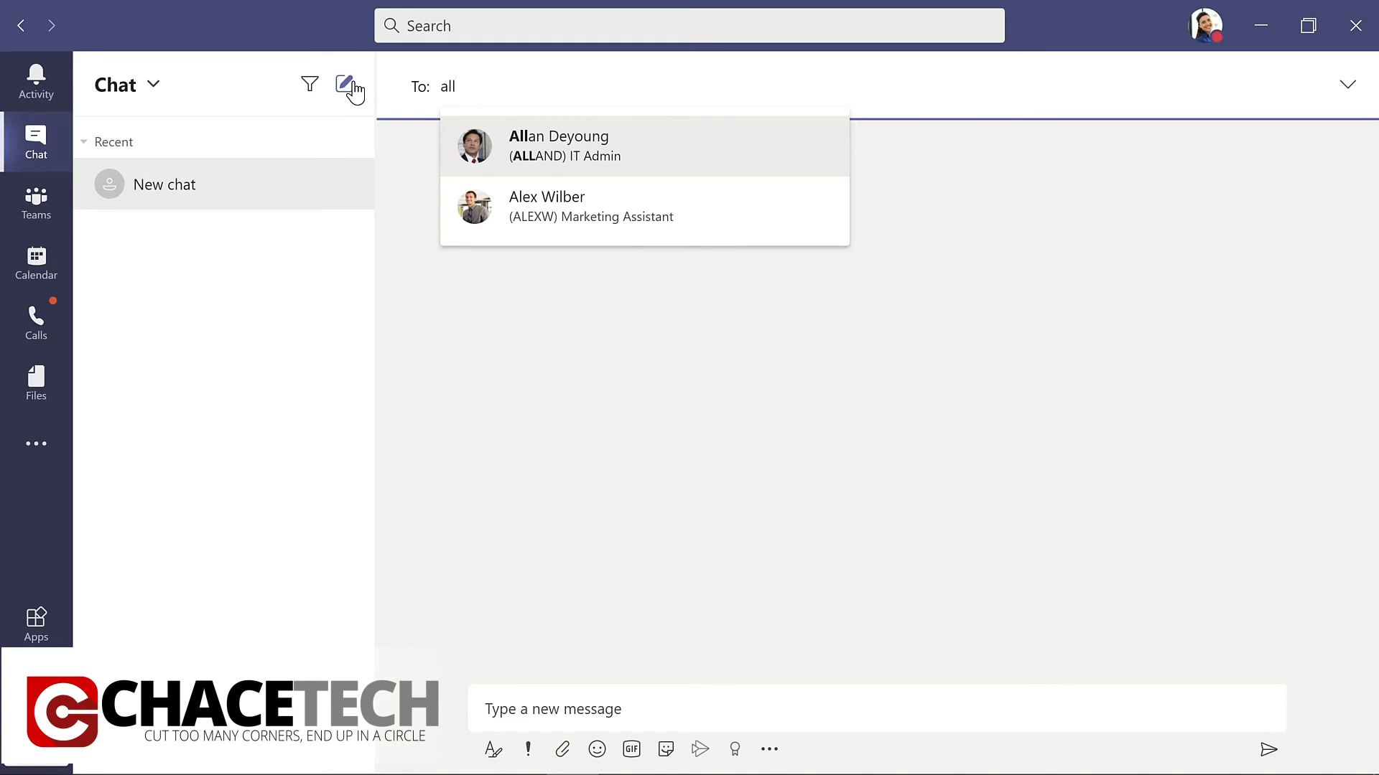
{"action": "key", "text": "Return"}
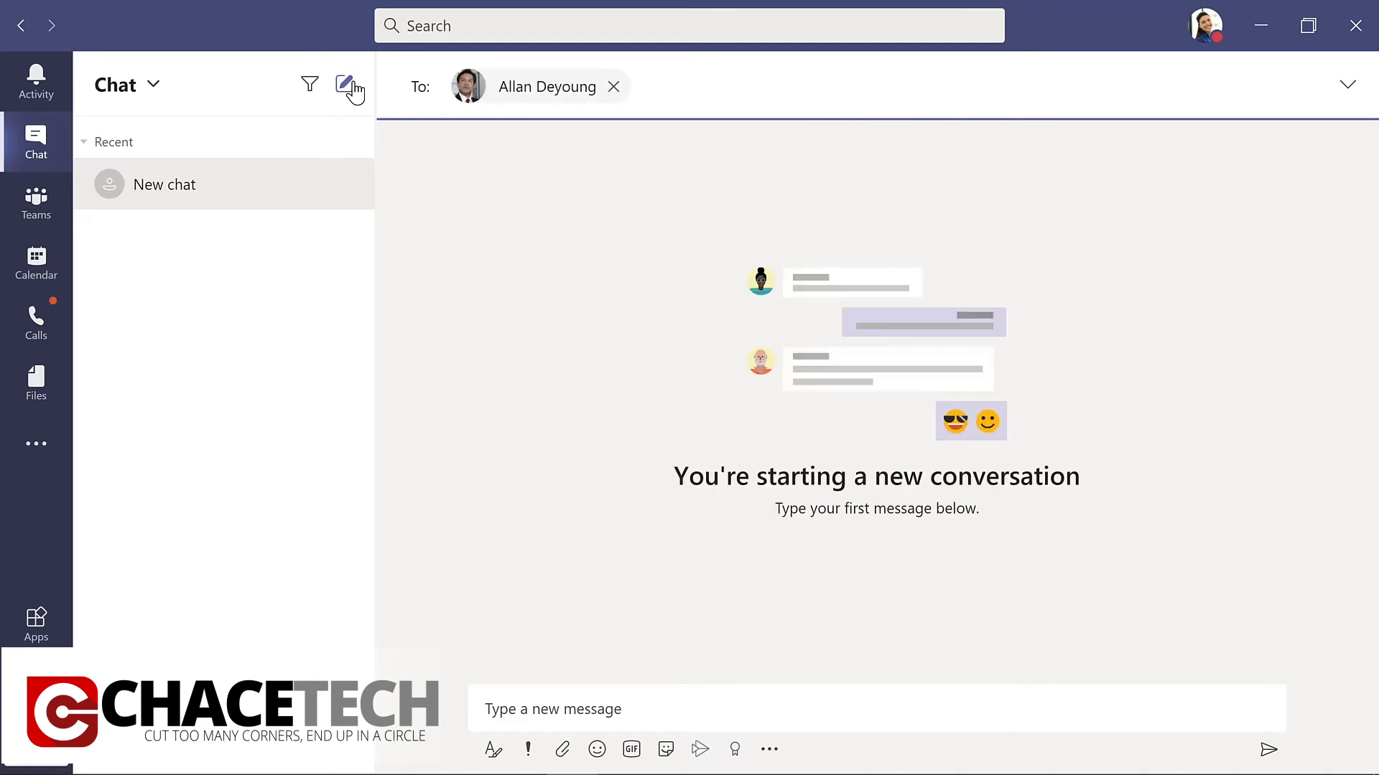
{"action": "left_click", "coordinate": [550, 691]}
{"action": "type", "text": "What's the update on the new laptops for my project team?"}
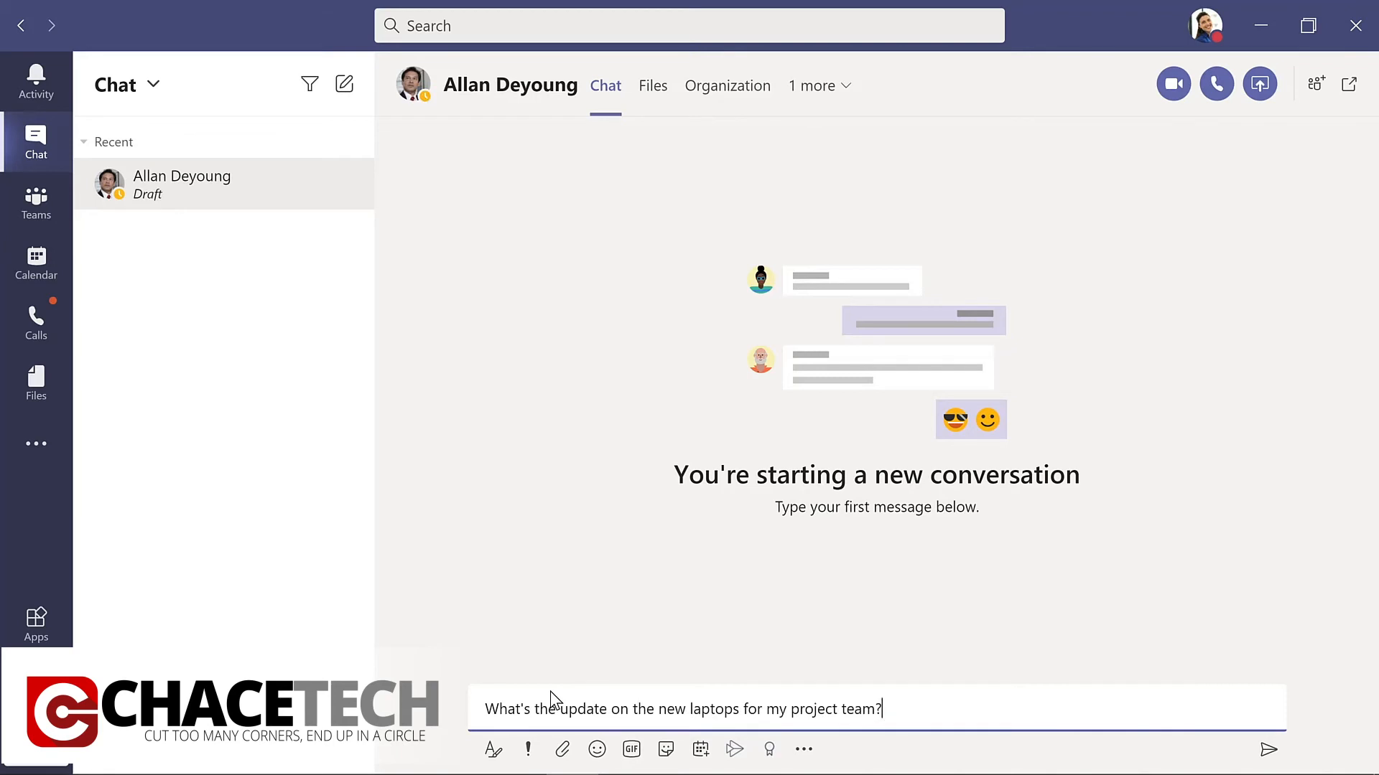
{"action": "key", "text": "Return"}
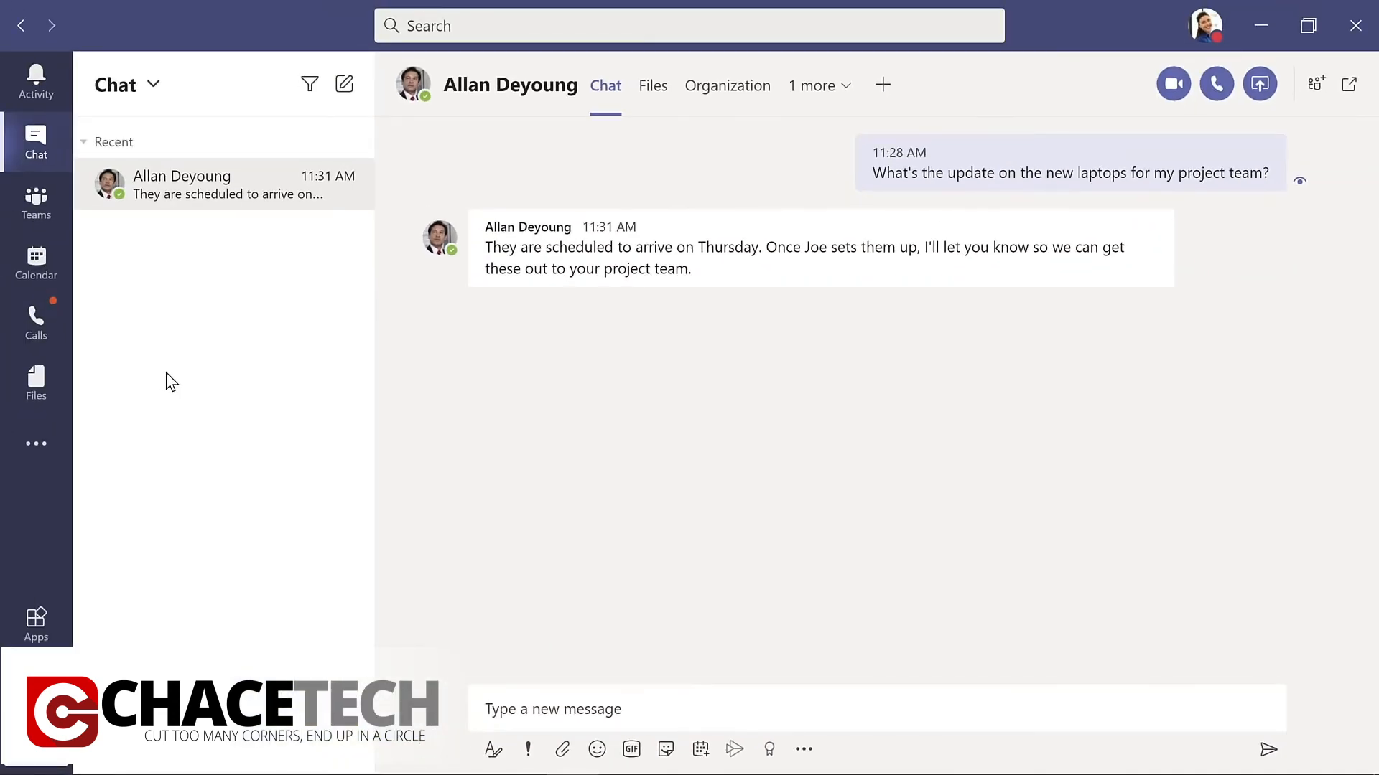
Reply in the private chat with the GIF of three people celebrating at a door, found by searching "yay", and the text "Thanks so much!".
{"action": "left_click", "coordinate": [631, 750]}
{"action": "type", "text": "yay"}
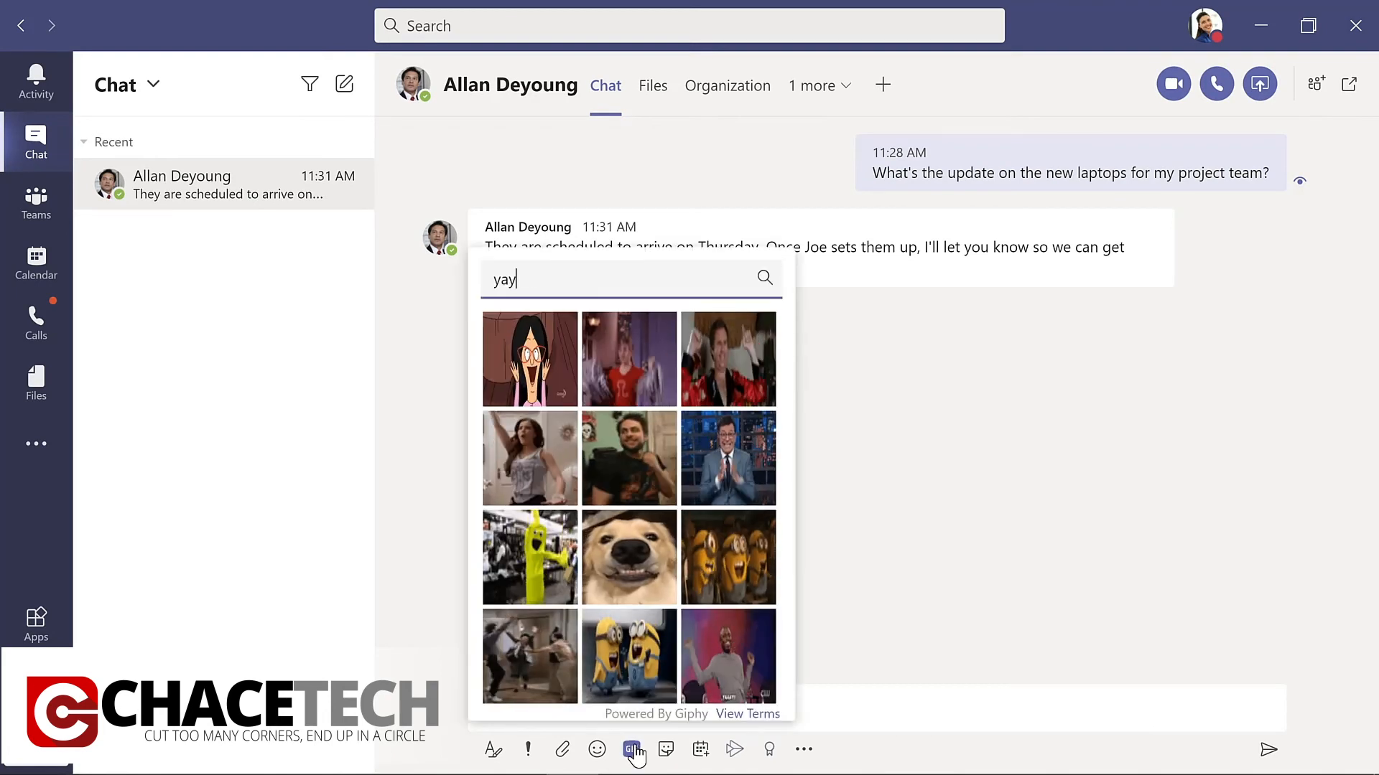
{"action": "left_click", "coordinate": [526, 655]}
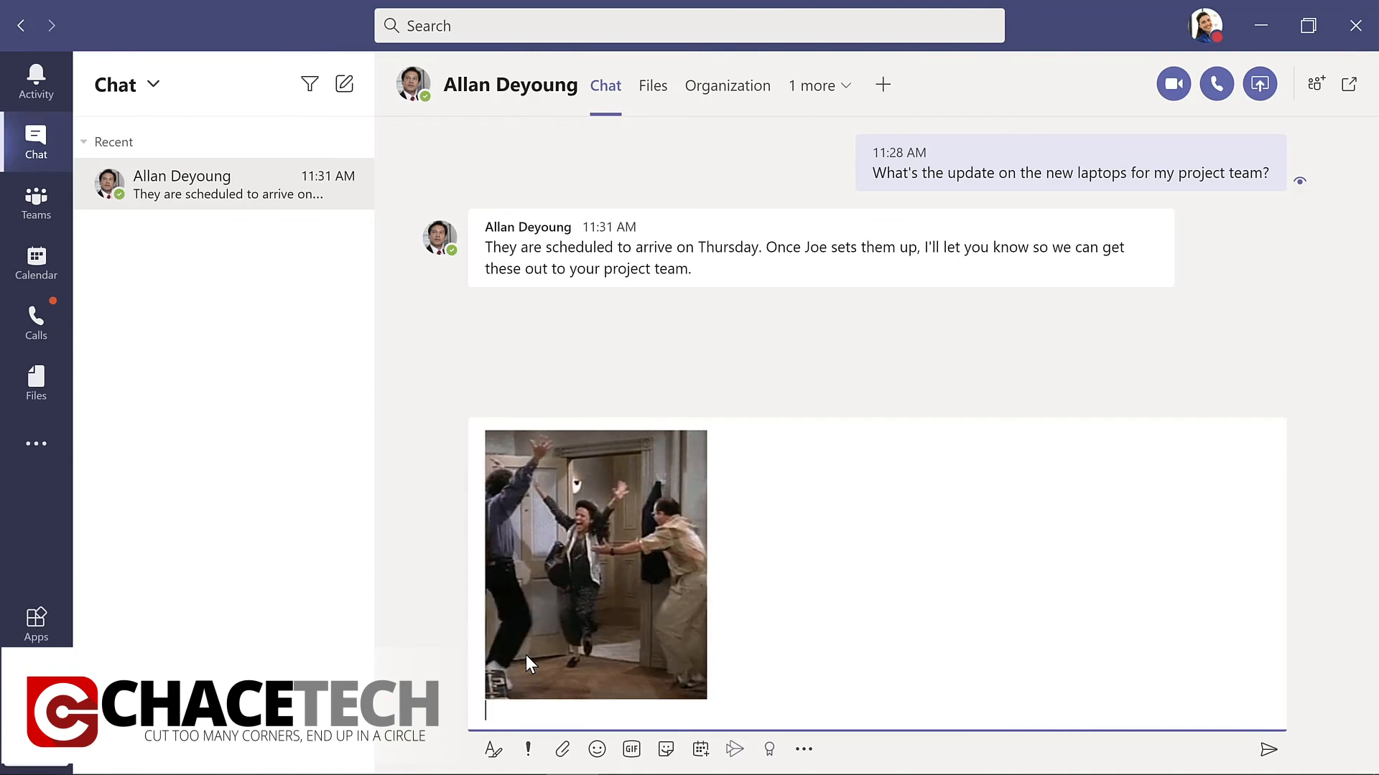
{"action": "type", "text": "Thanks"}
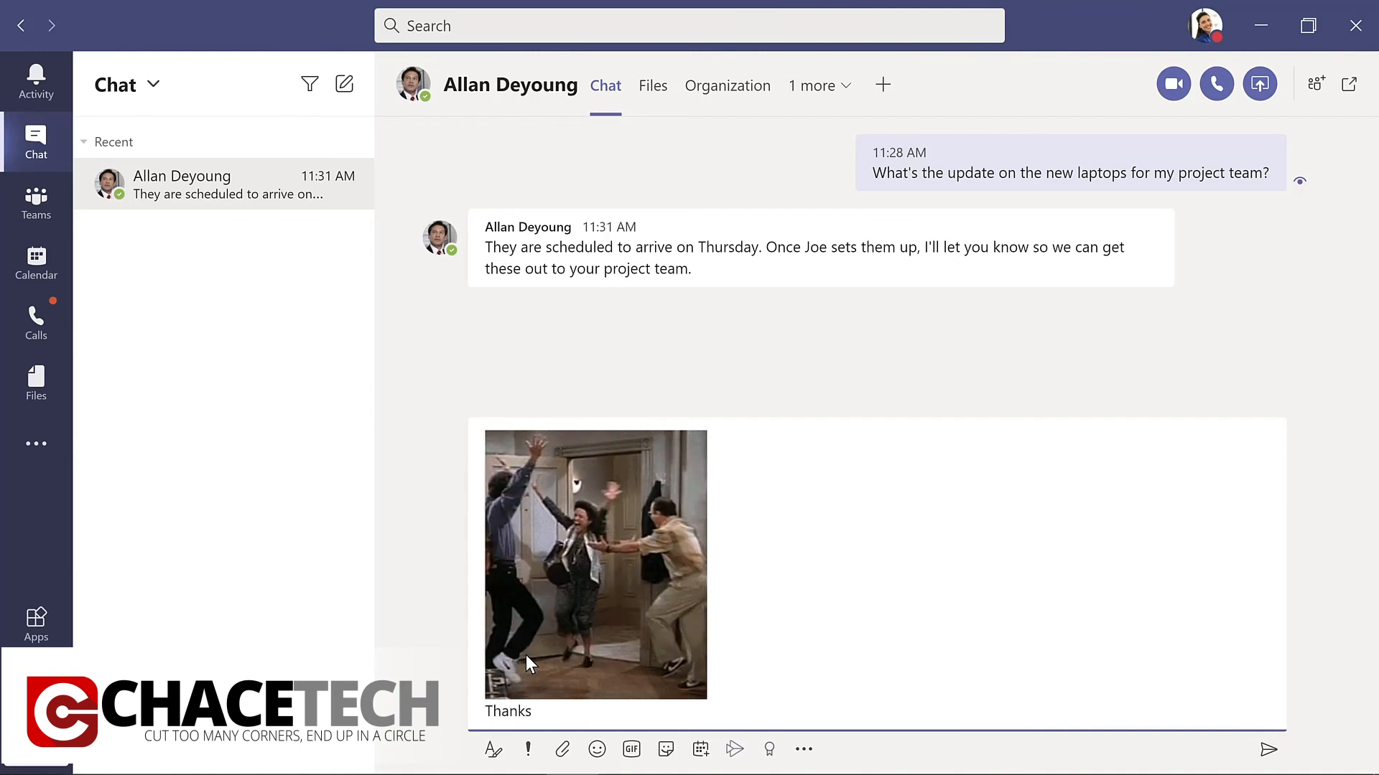
{"action": "type", "text": " so muc"}
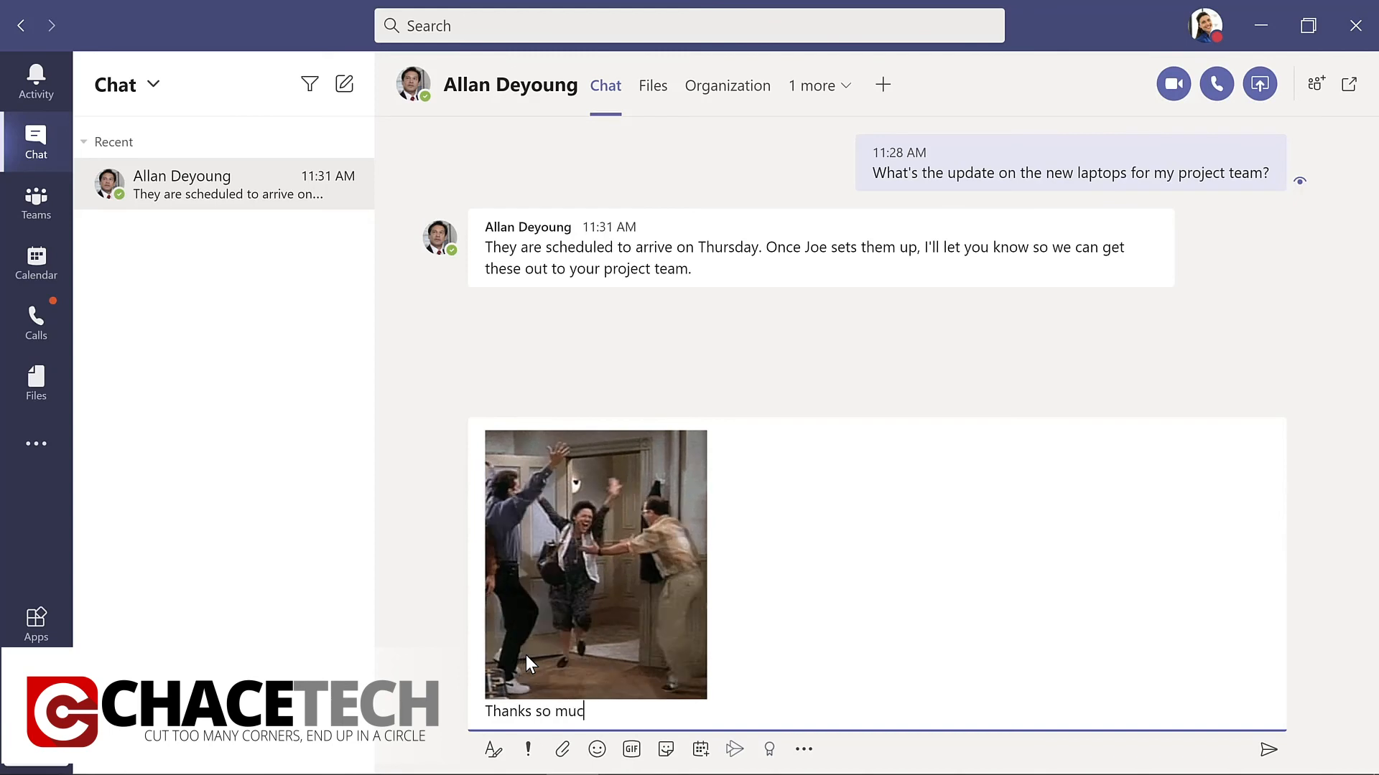
{"action": "type", "text": "h!"}
{"action": "key", "text": "Return"}
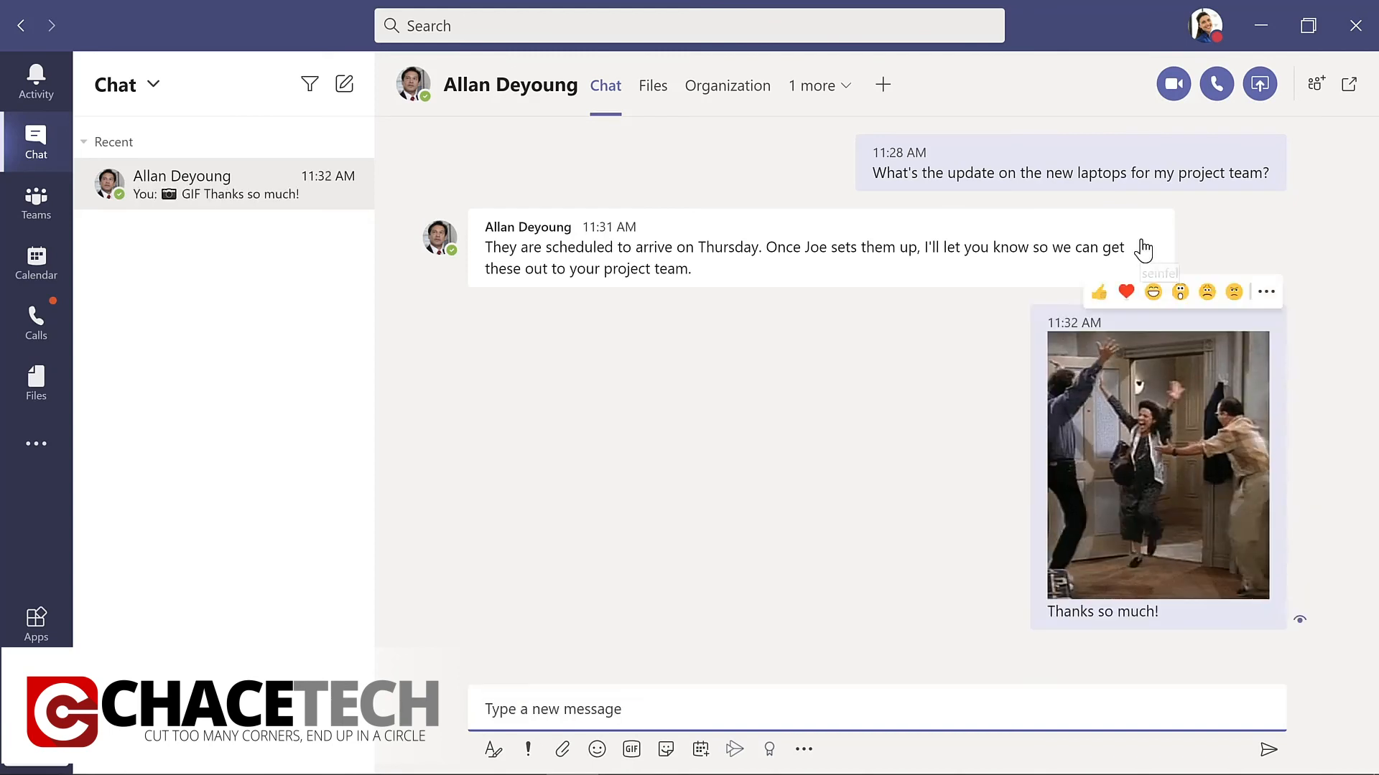
React with a laugh to the colleague's message about the laptop arrival and pin this chat.
{"action": "mouse_move", "coordinate": [1131, 246]}
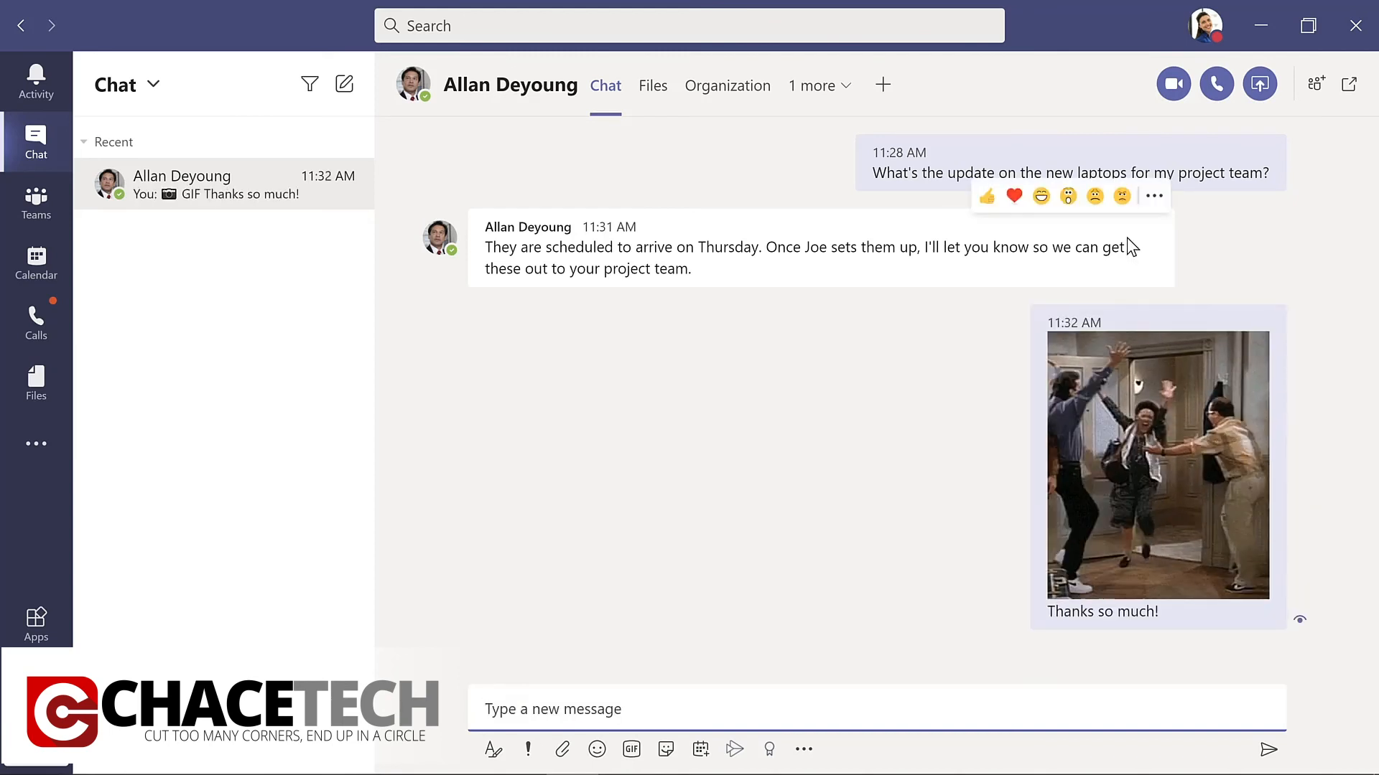
{"action": "left_click", "coordinate": [1041, 196]}
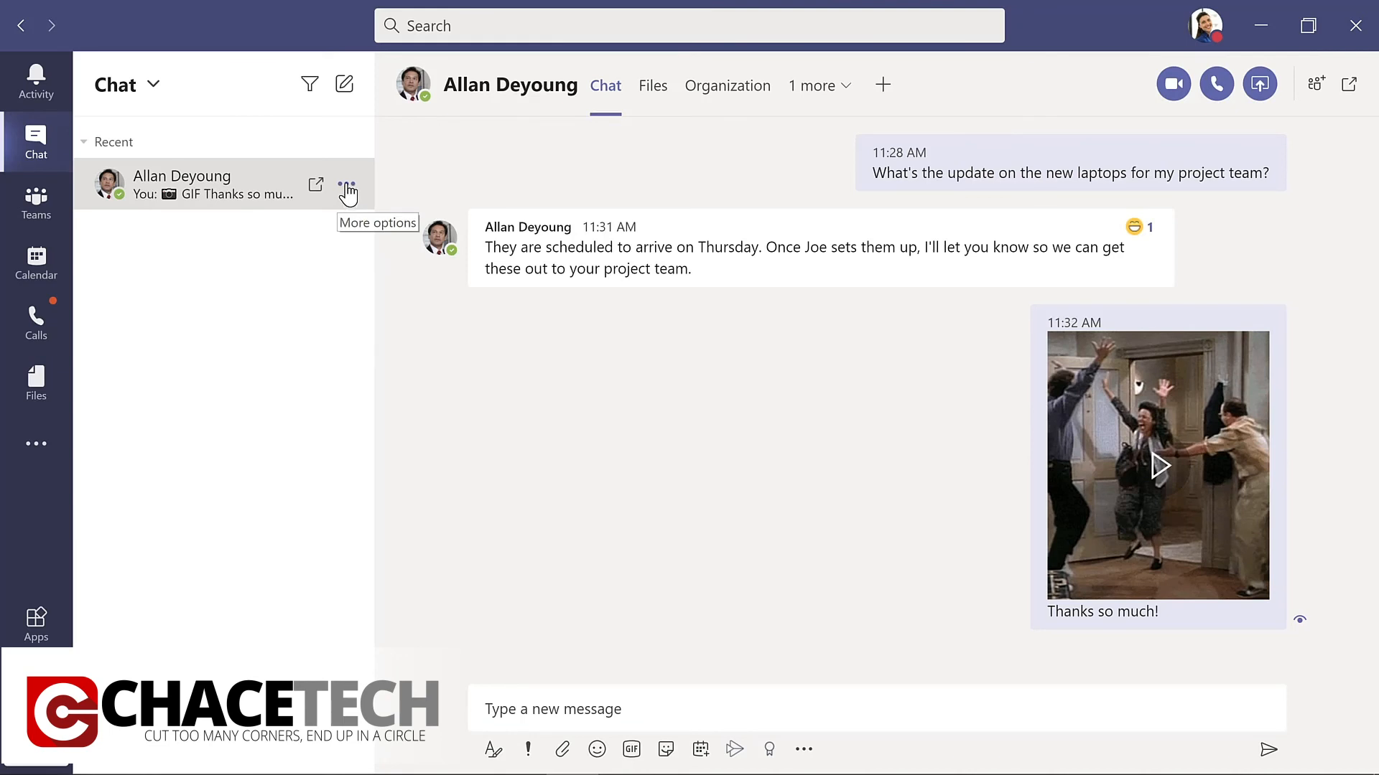
{"action": "left_click", "coordinate": [347, 188]}
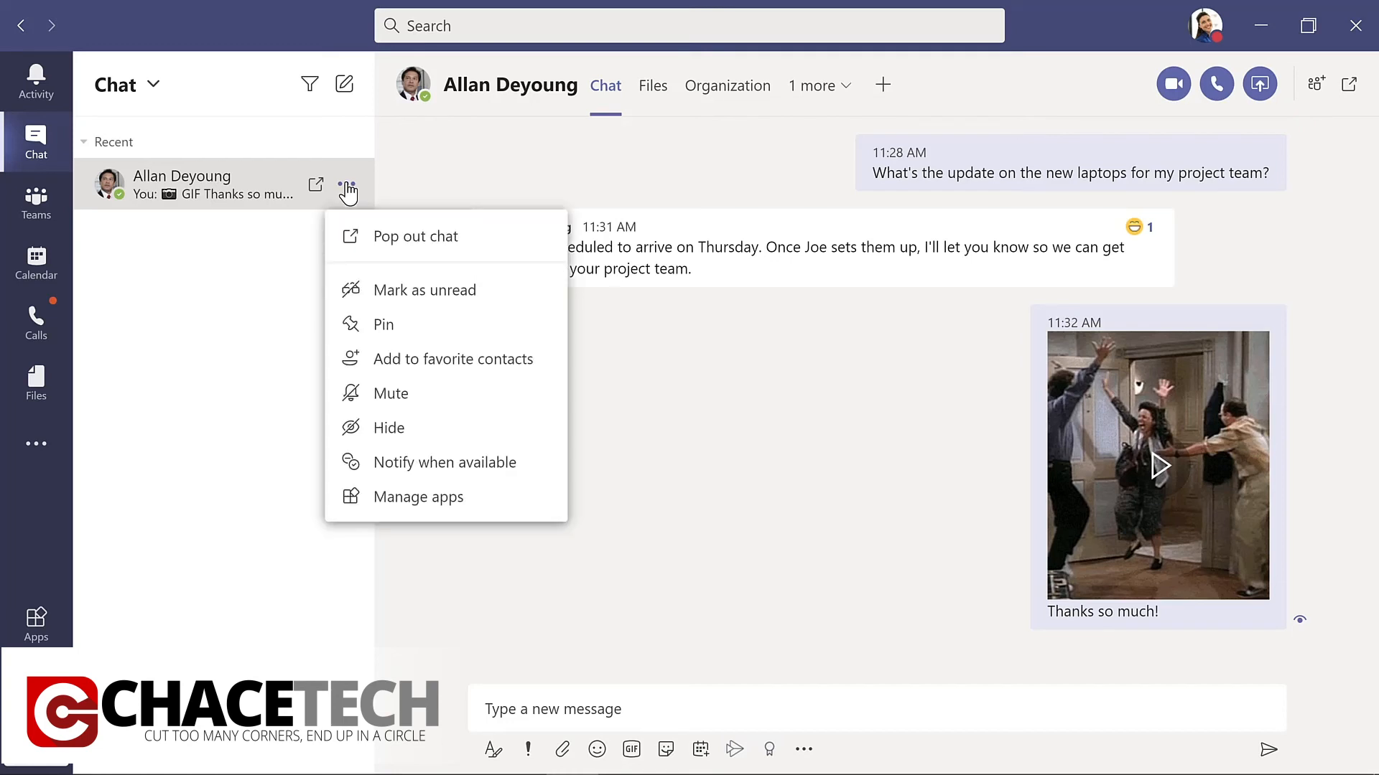
{"action": "left_click", "coordinate": [376, 327]}
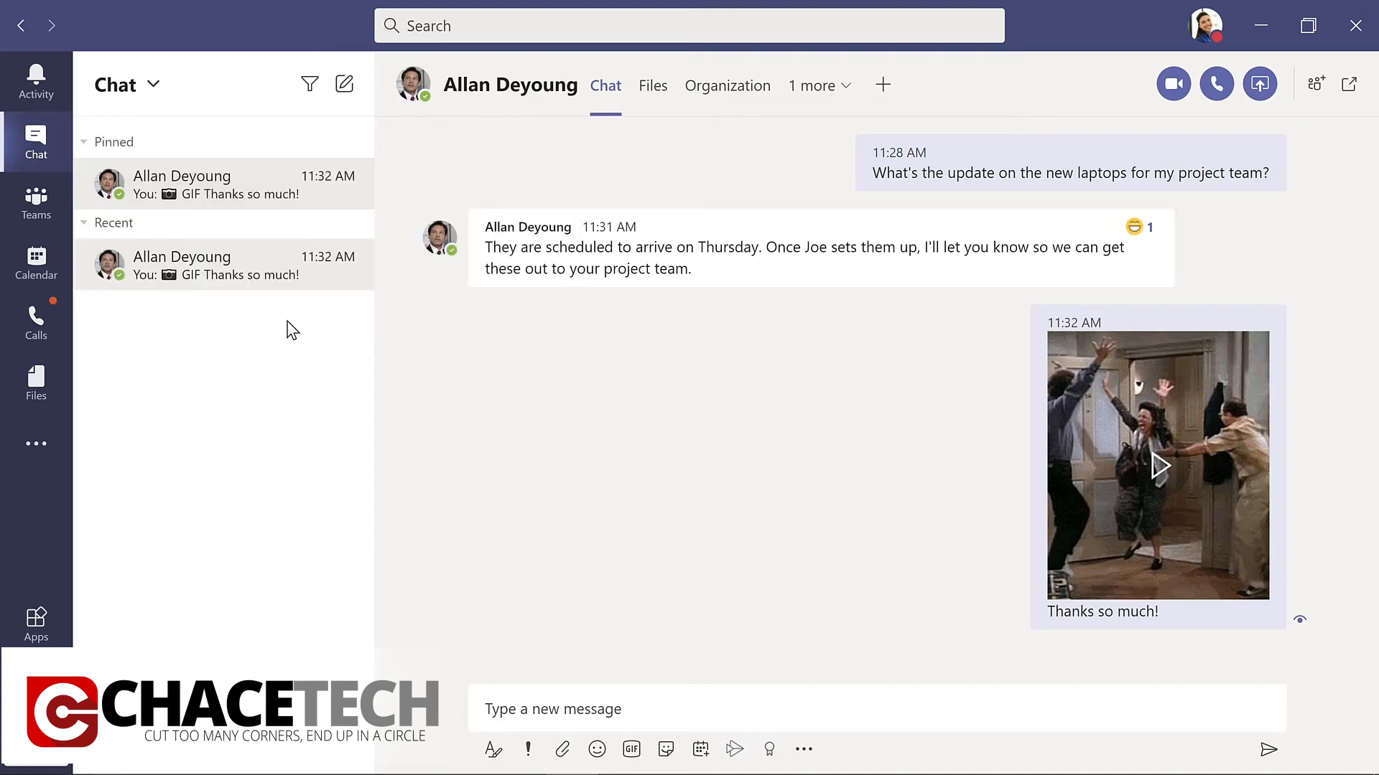
Open the calendar, view it as a full Week, and return it to the Work week view.
{"action": "left_click", "coordinate": [37, 262]}
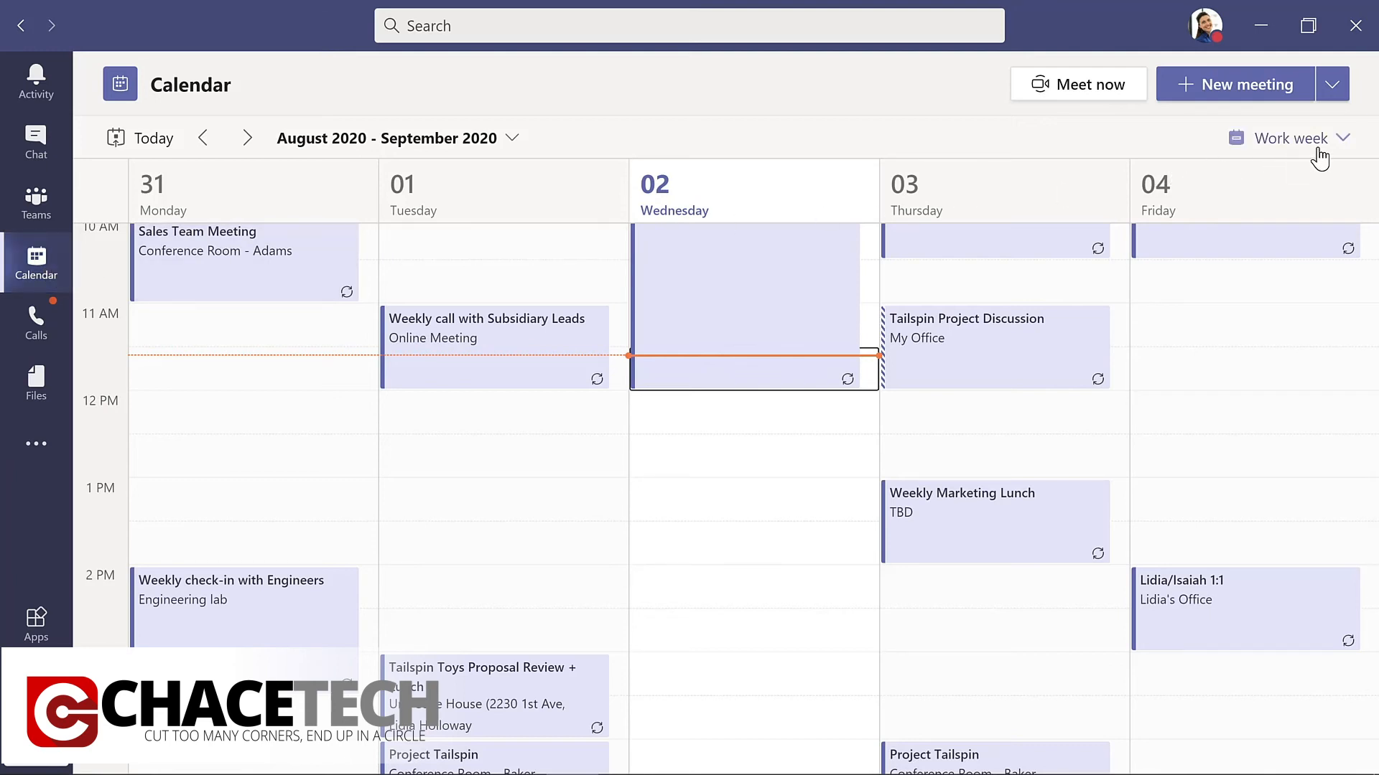
{"action": "left_click", "coordinate": [1339, 143]}
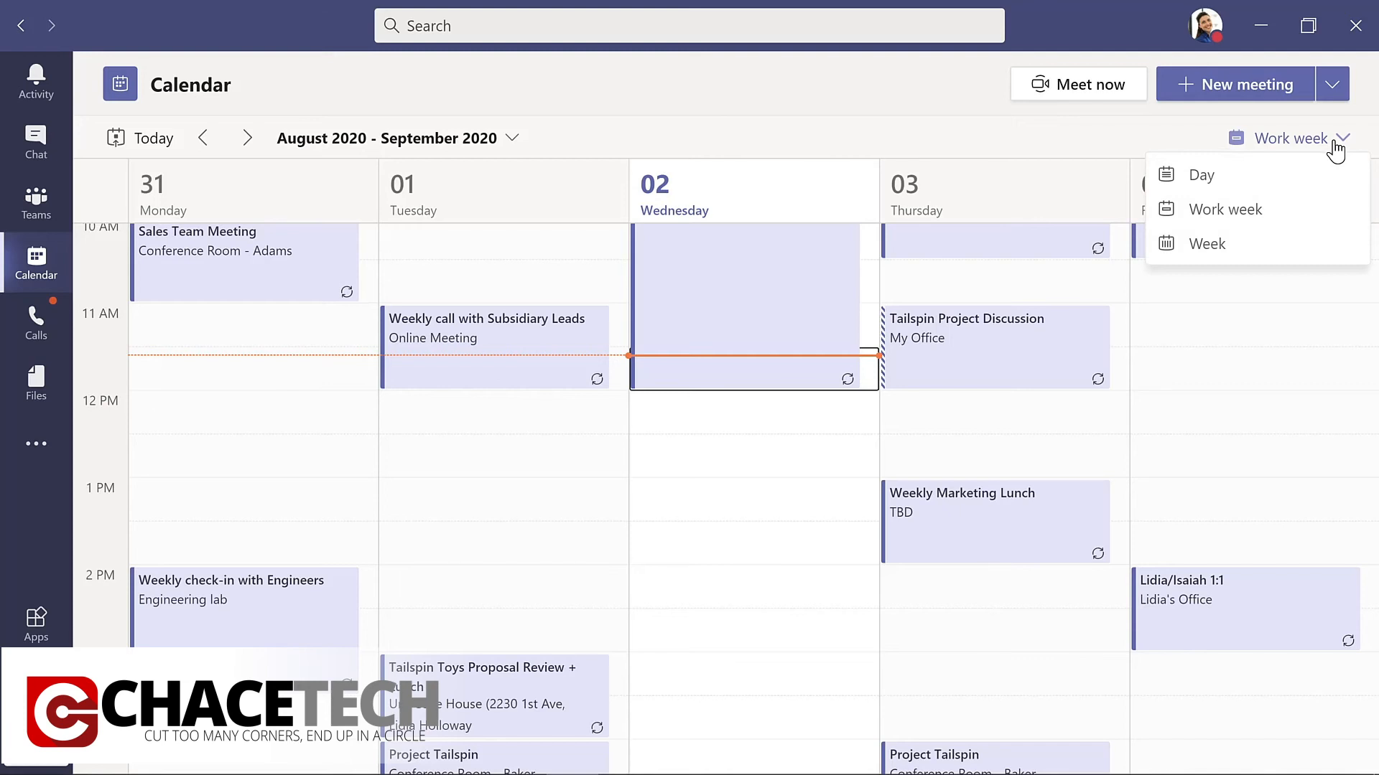
{"action": "left_click", "coordinate": [1237, 244]}
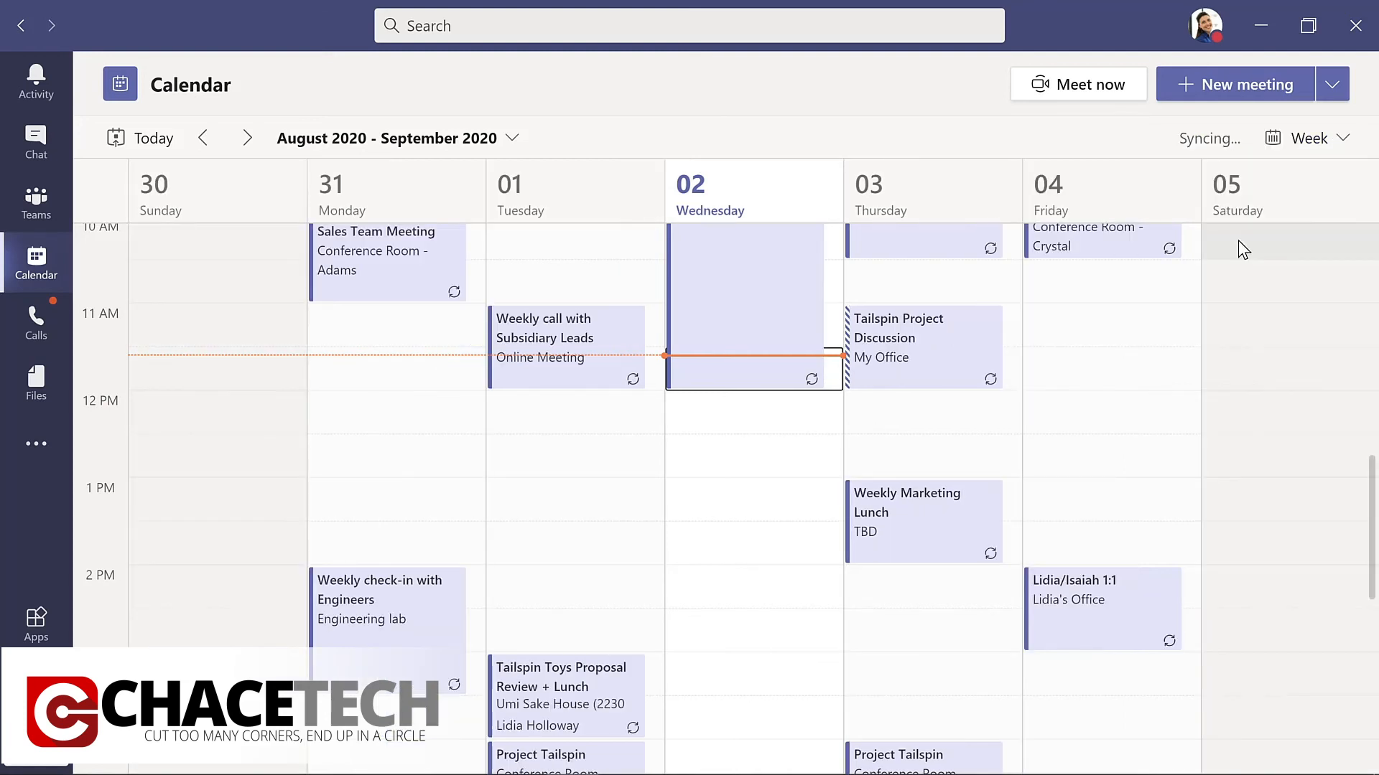
{"action": "left_click", "coordinate": [1337, 140]}
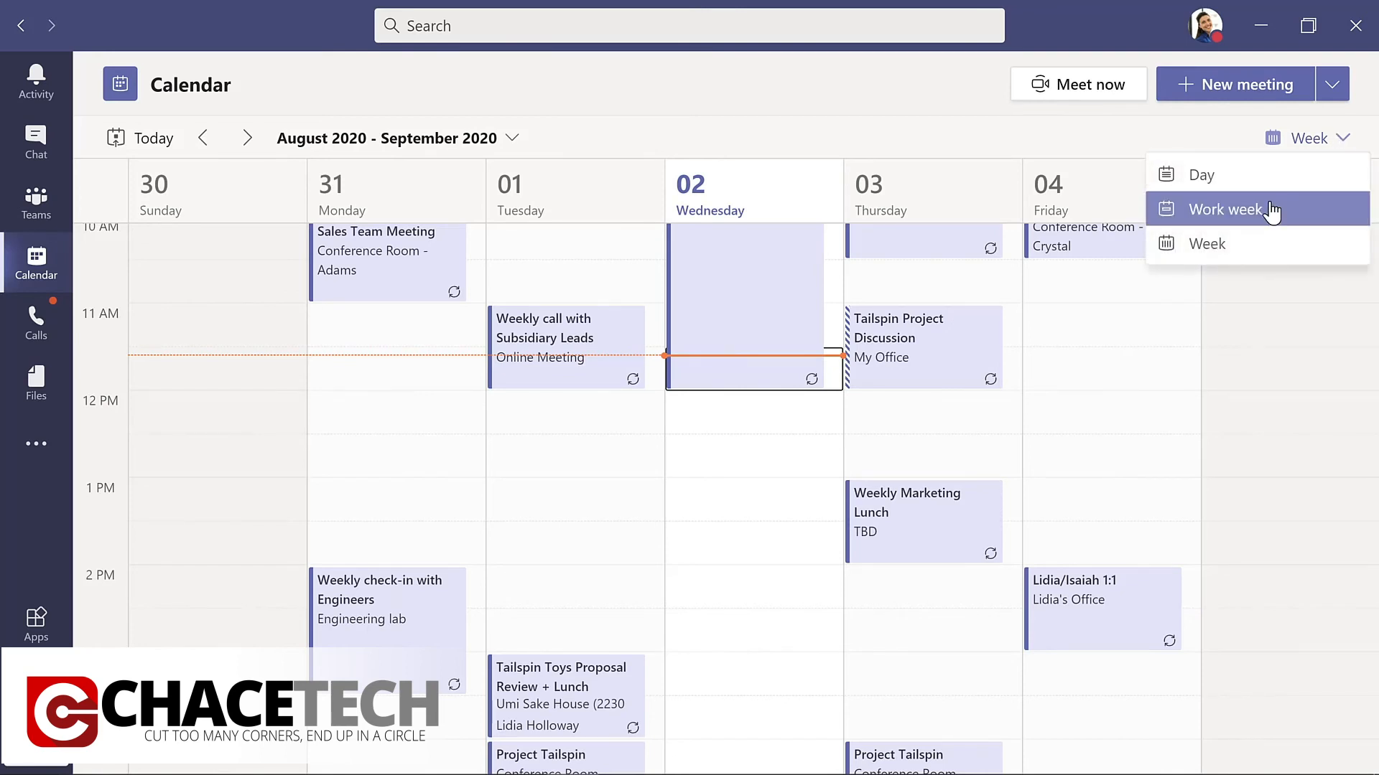
{"action": "left_click", "coordinate": [1272, 207]}
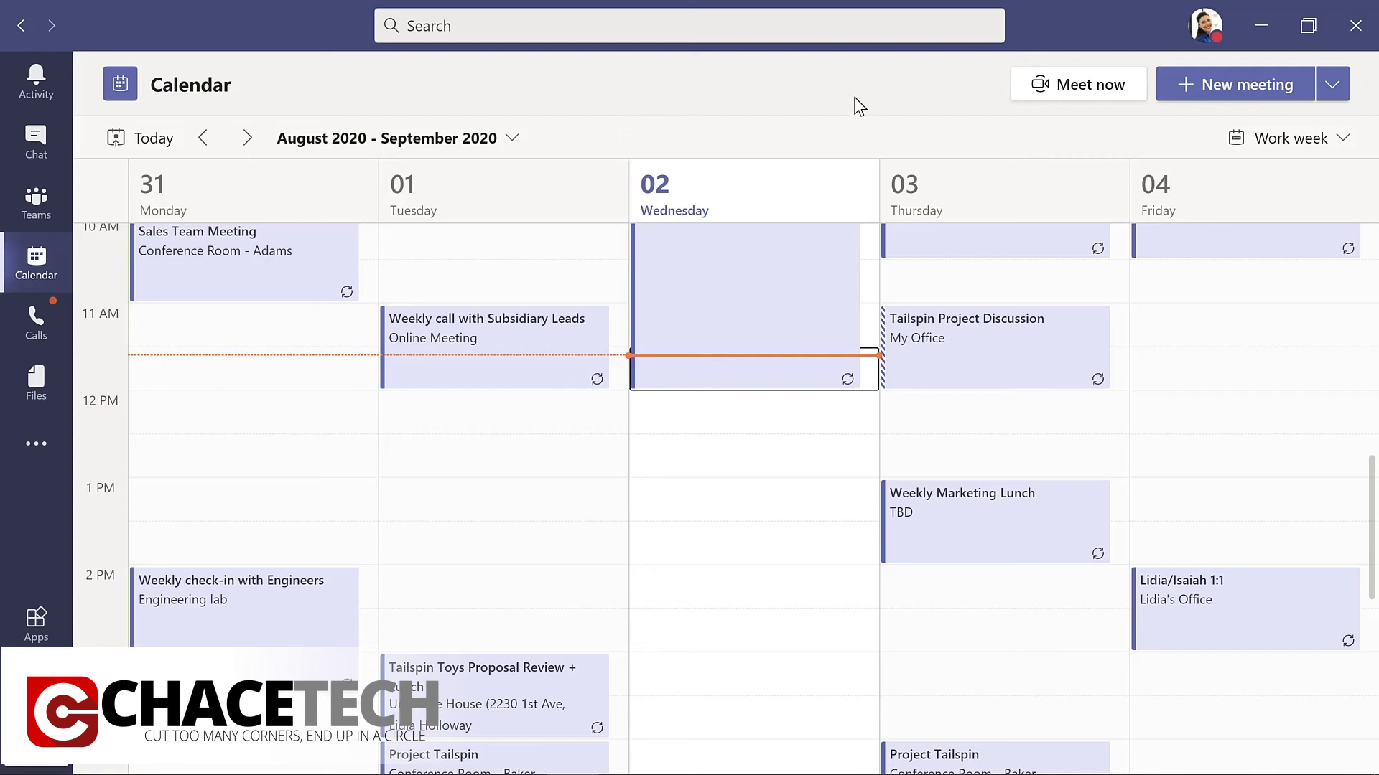
Create a new meeting titled "Evergreen Design Meeting" and add four colleagues as required attendees.
{"action": "left_click", "coordinate": [1220, 83]}
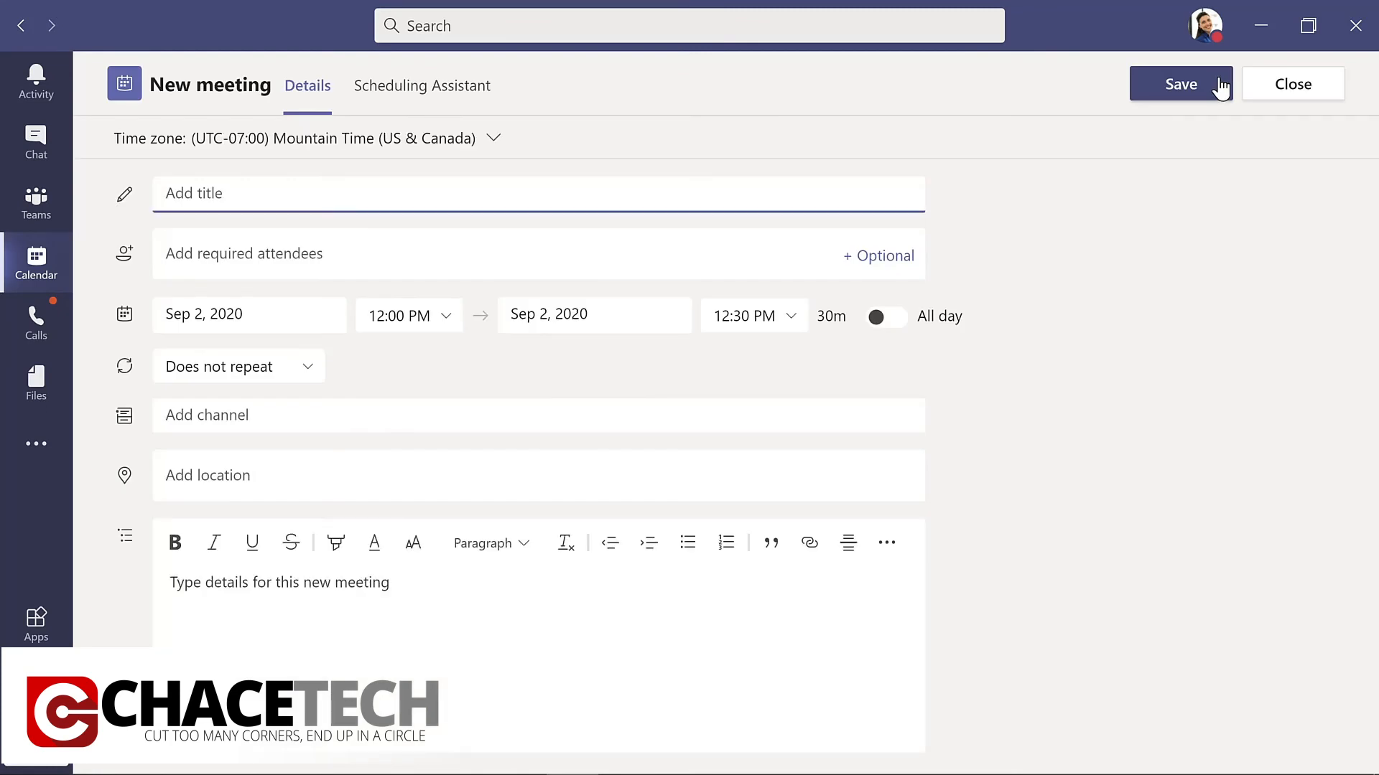
{"action": "type", "text": "Evergreen Design Meeting"}
{"action": "left_click", "coordinate": [339, 251]}
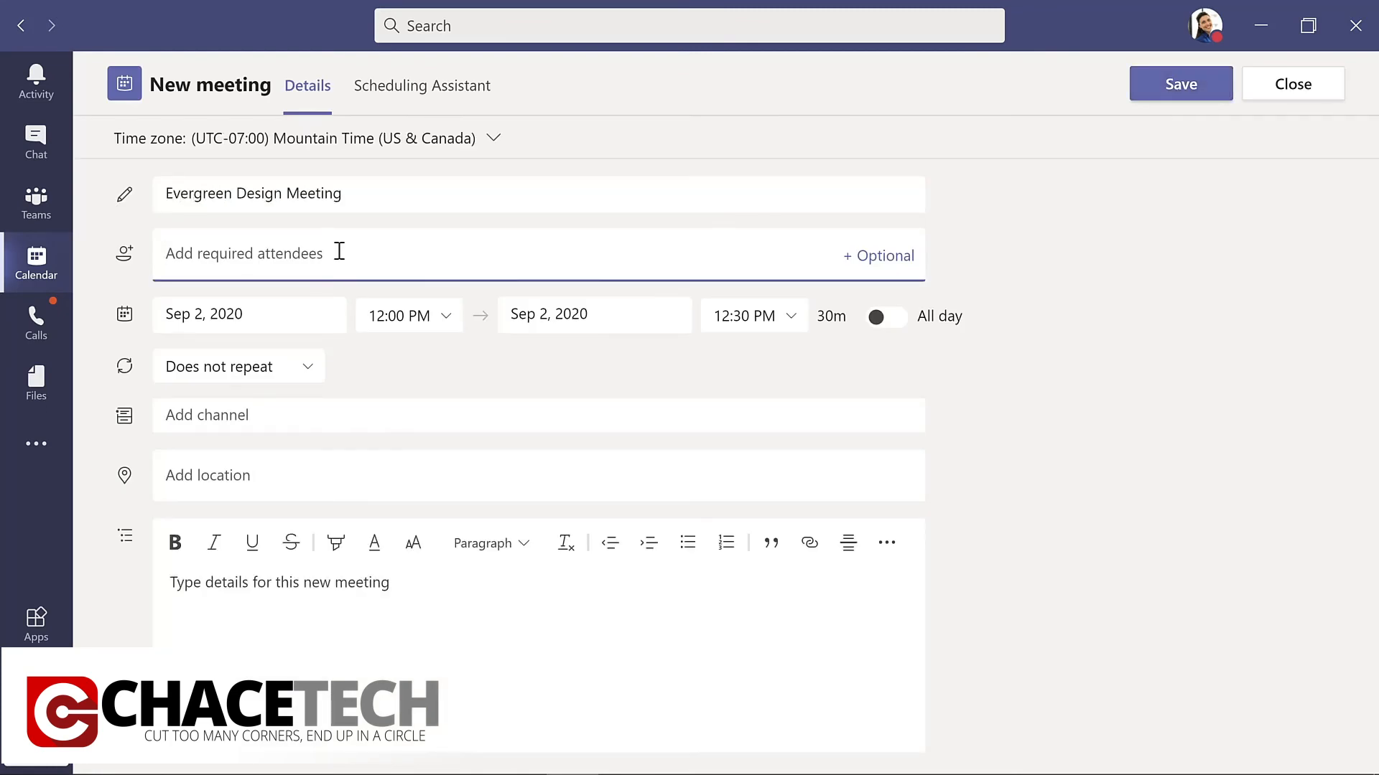
{"action": "type", "text": "lynn"}
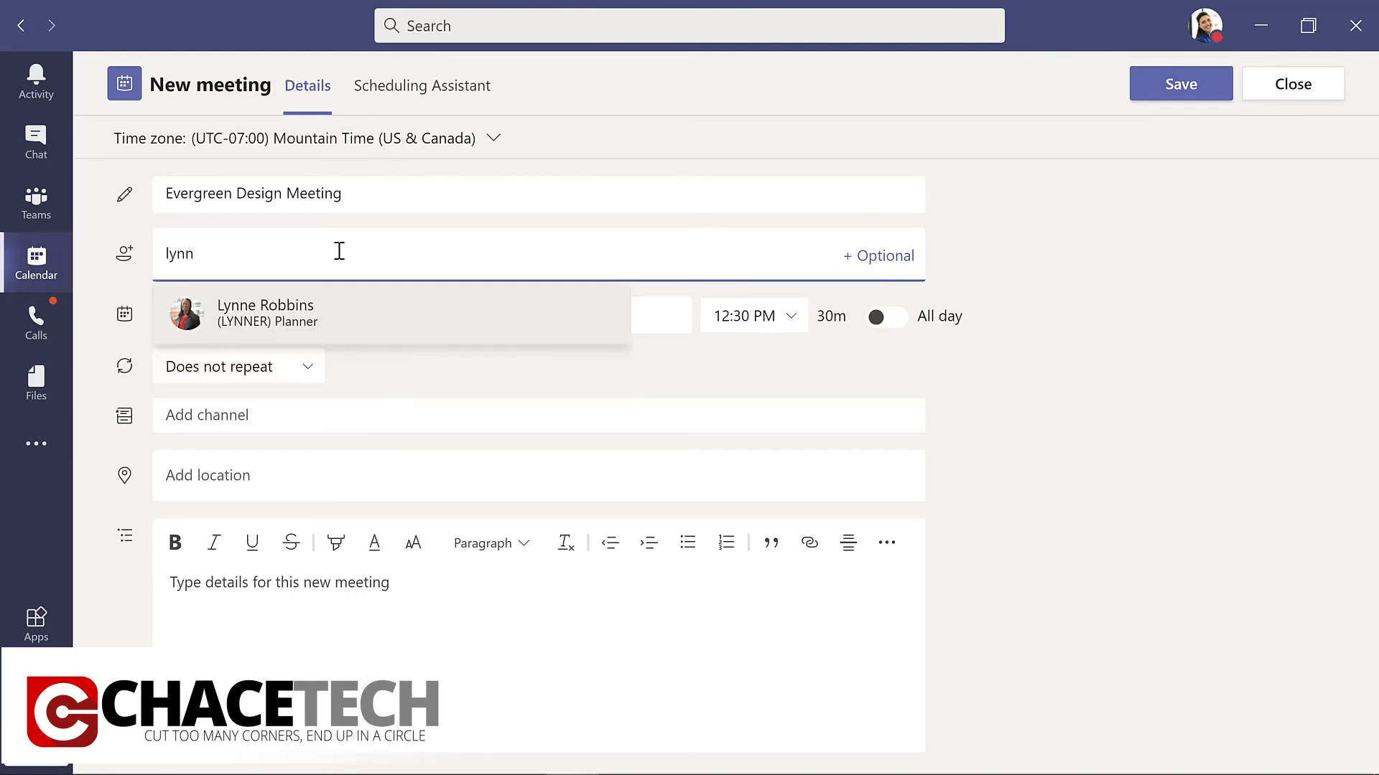
{"action": "key", "text": "Return"}
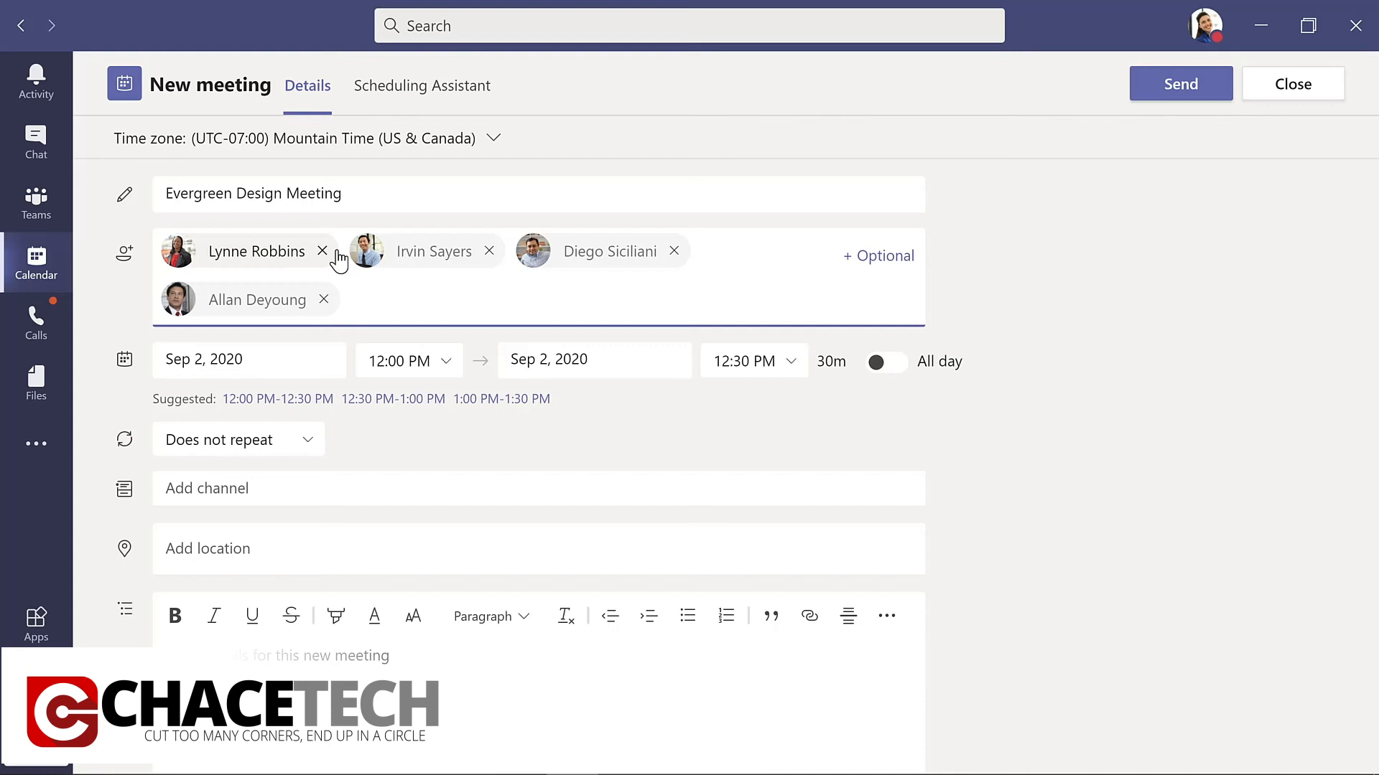
Set the meeting date to Sep 8, 2020 and extend its end time to 1:00 PM in the Scheduling Assistant.
{"action": "left_click", "coordinate": [291, 354]}
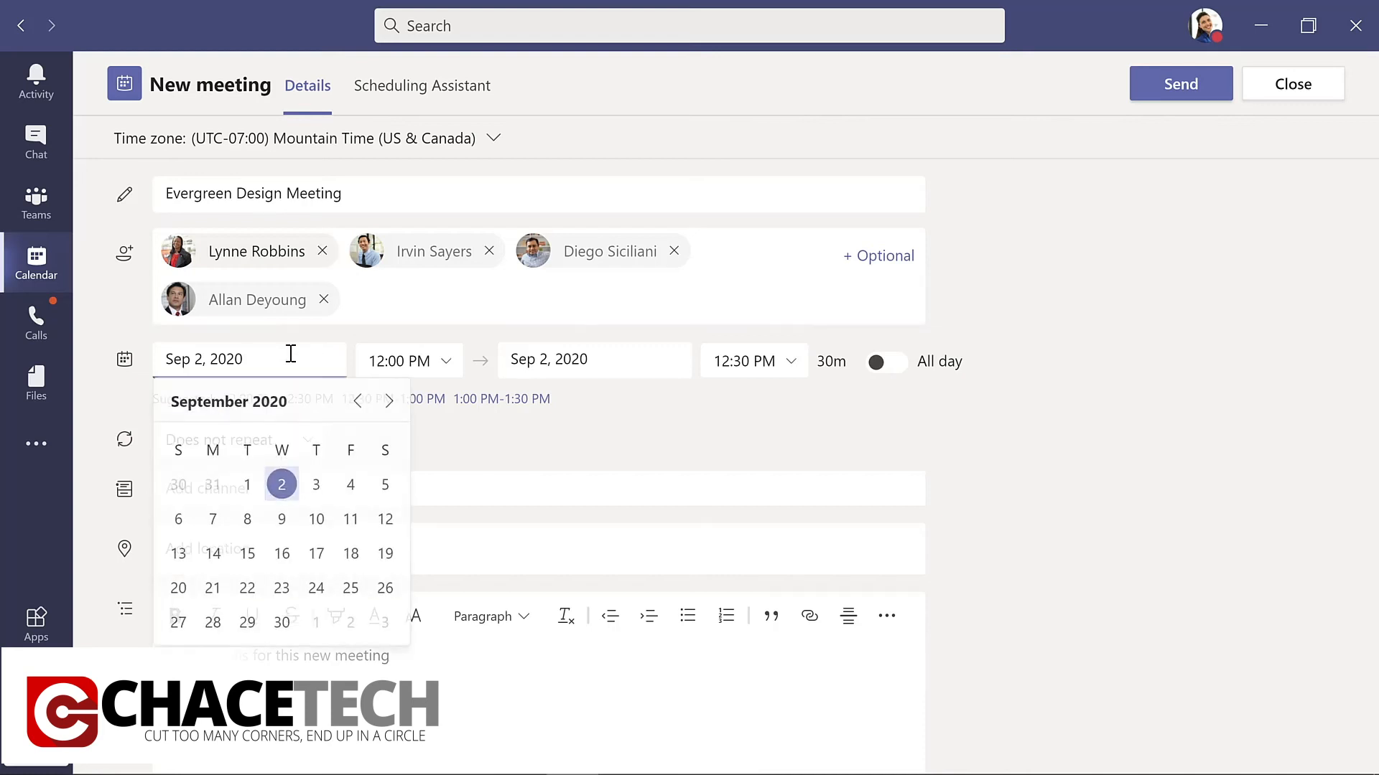
{"action": "left_click", "coordinate": [247, 520]}
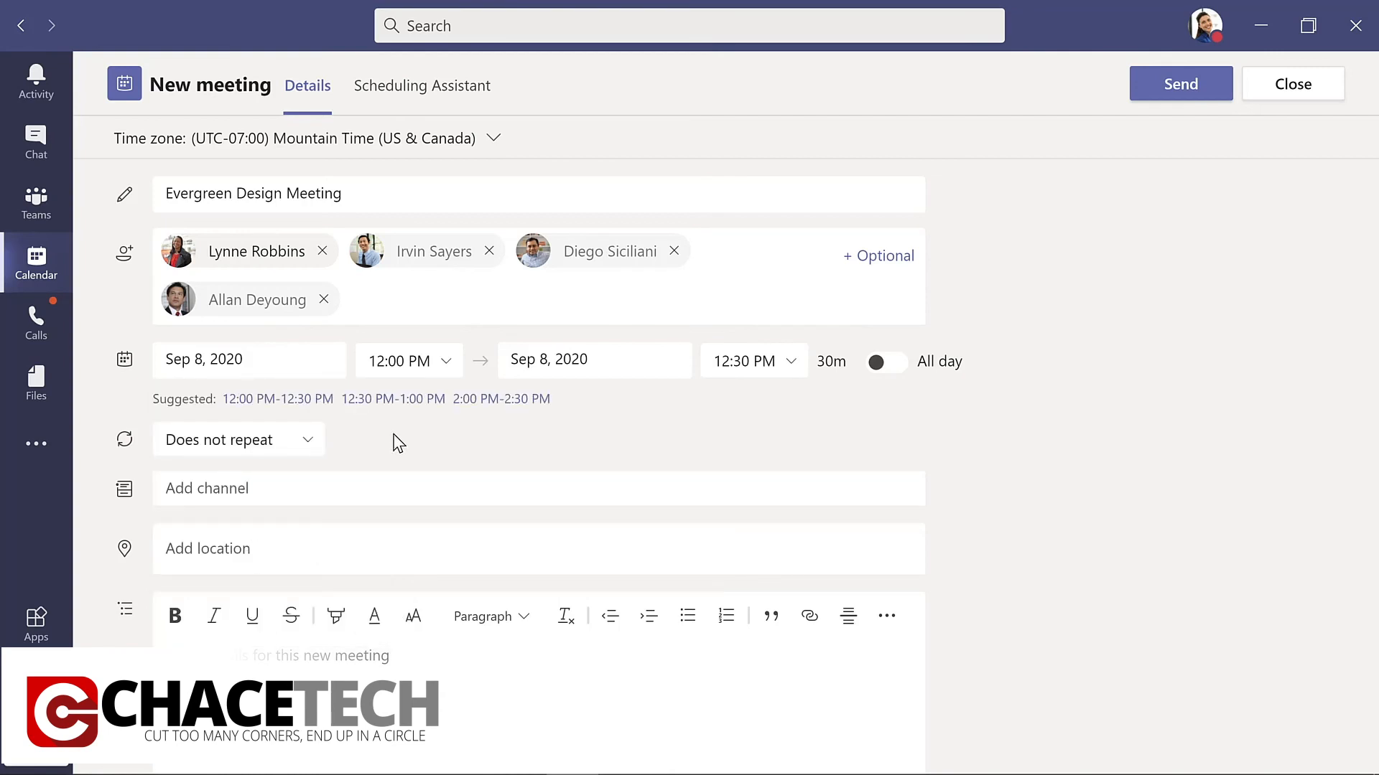
{"action": "left_click", "coordinate": [405, 91]}
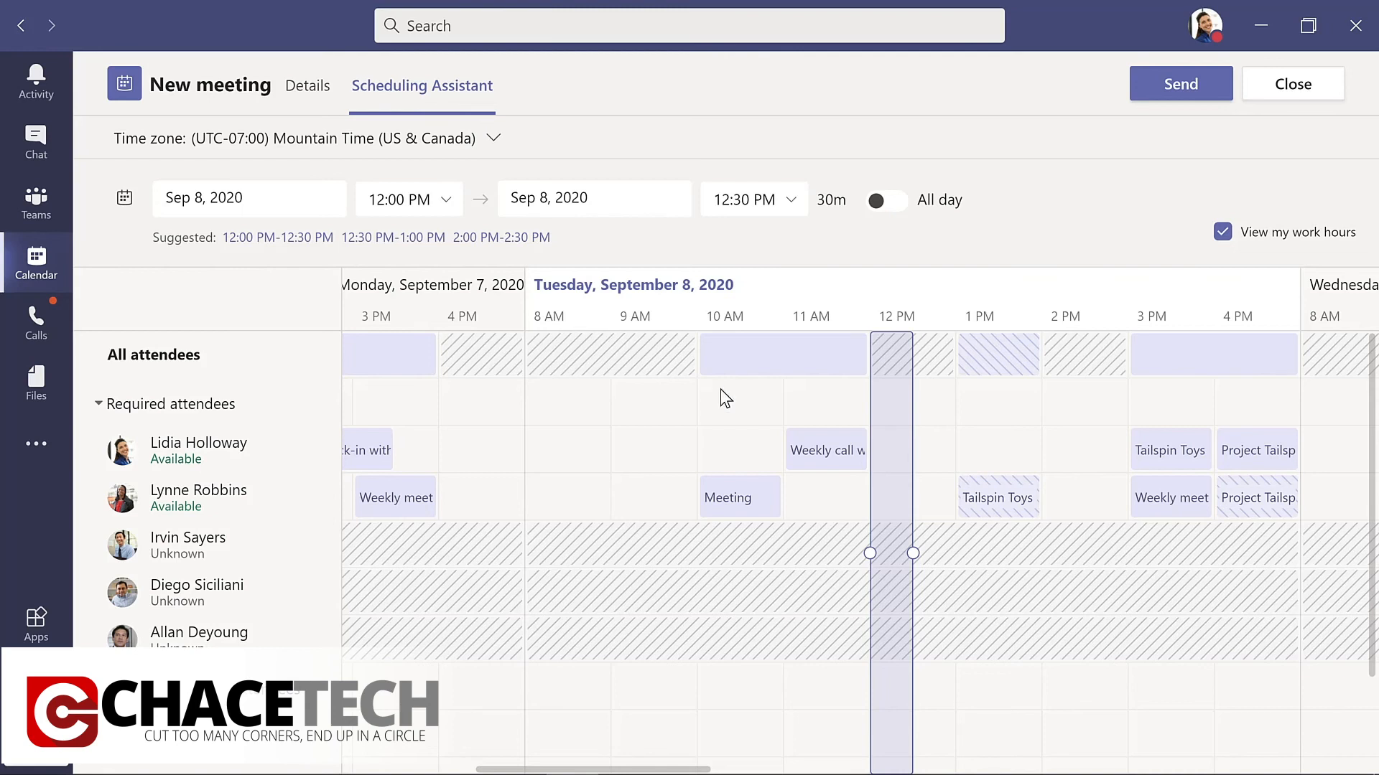
{"action": "left_click_drag", "start_coordinate": [914, 557], "coordinate": [960, 554]}
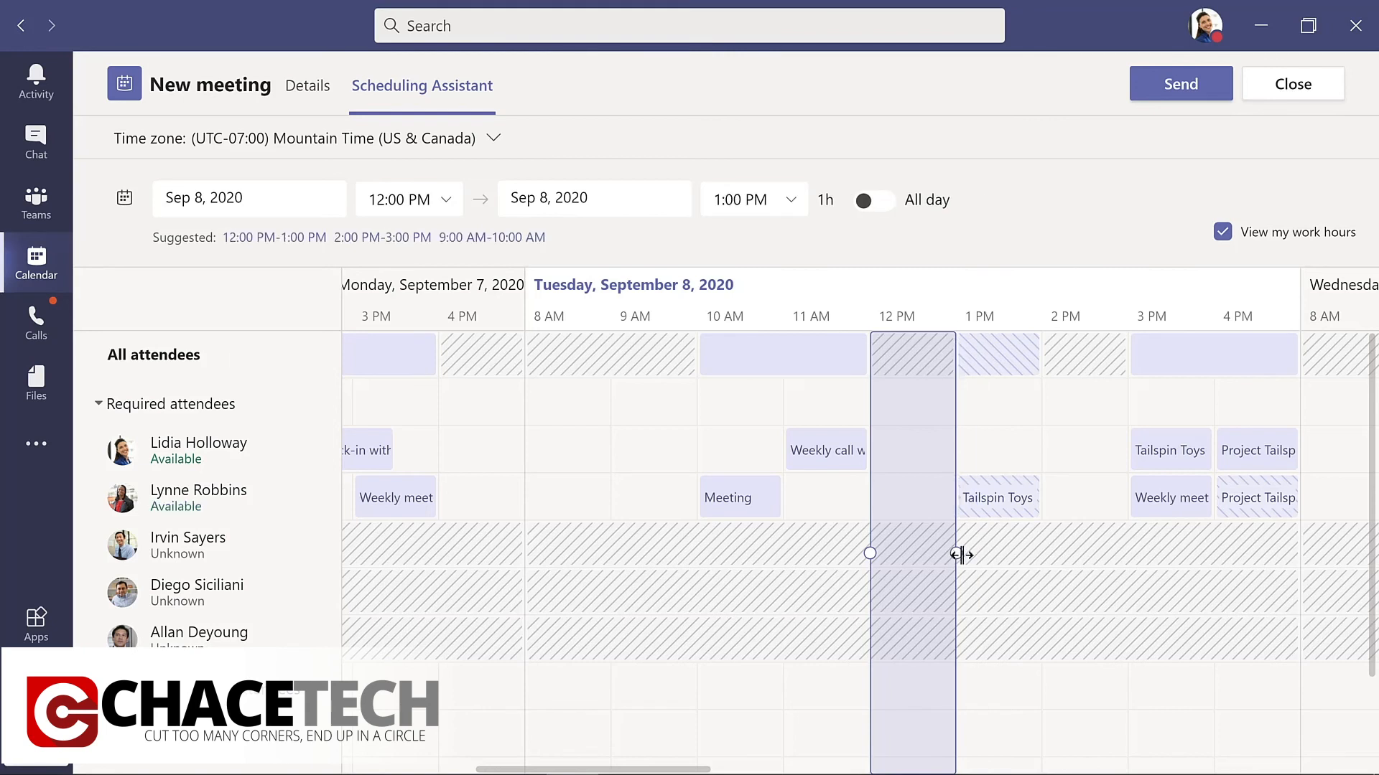
Add the Design channel of Evergreen Project Team and the details "Kickoff meeting for design team" to the meeting, and send the invitation.
{"action": "left_click", "coordinate": [308, 89]}
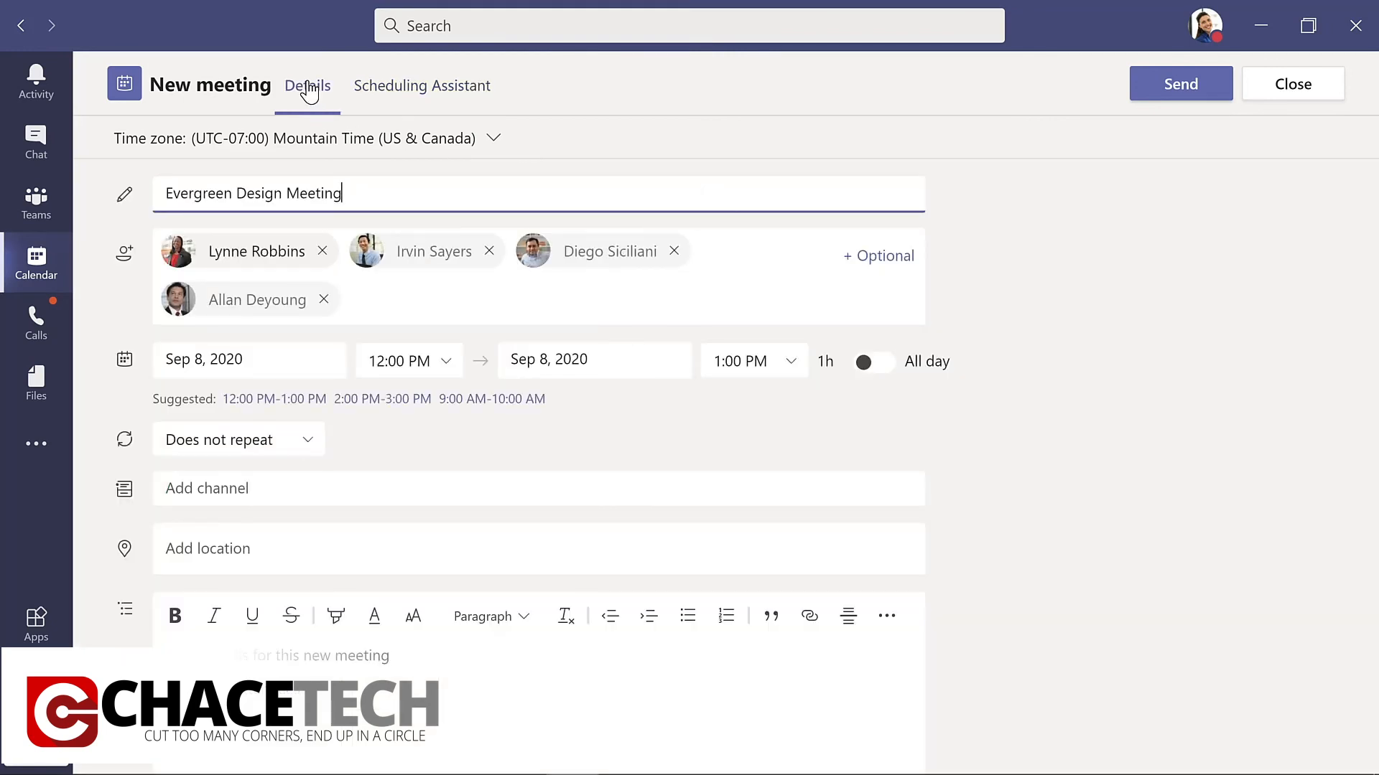
{"action": "left_click", "coordinate": [322, 489]}
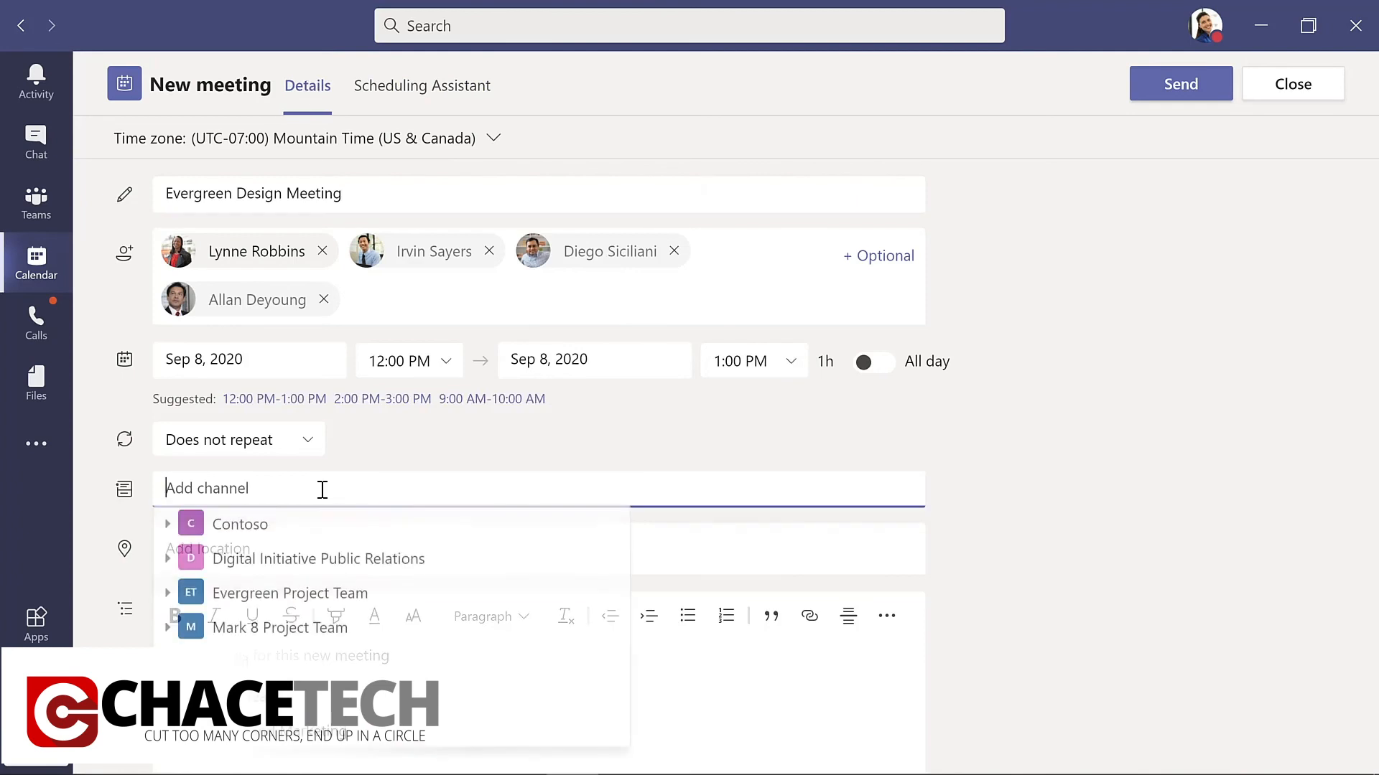
{"action": "left_click", "coordinate": [168, 596]}
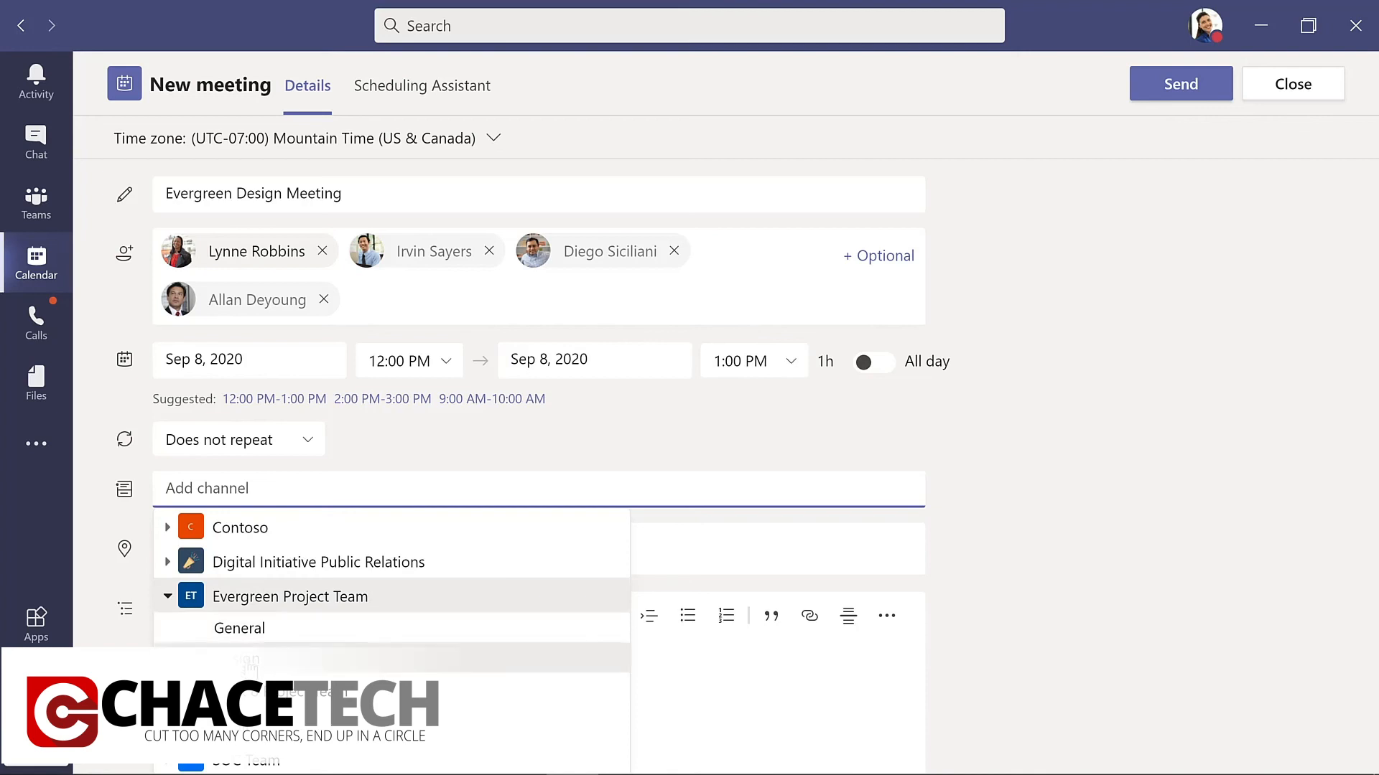
{"action": "left_click", "coordinate": [249, 667]}
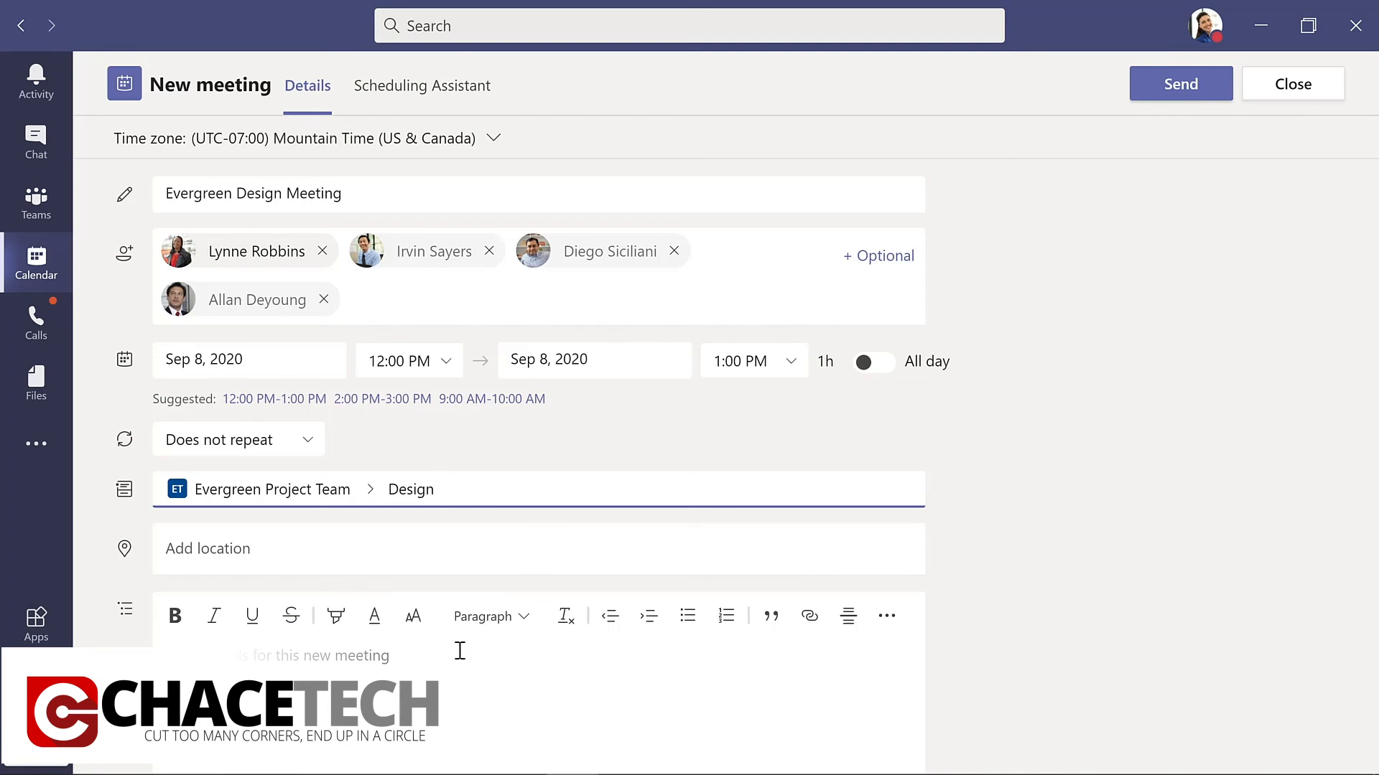
{"action": "left_click", "coordinate": [383, 656]}
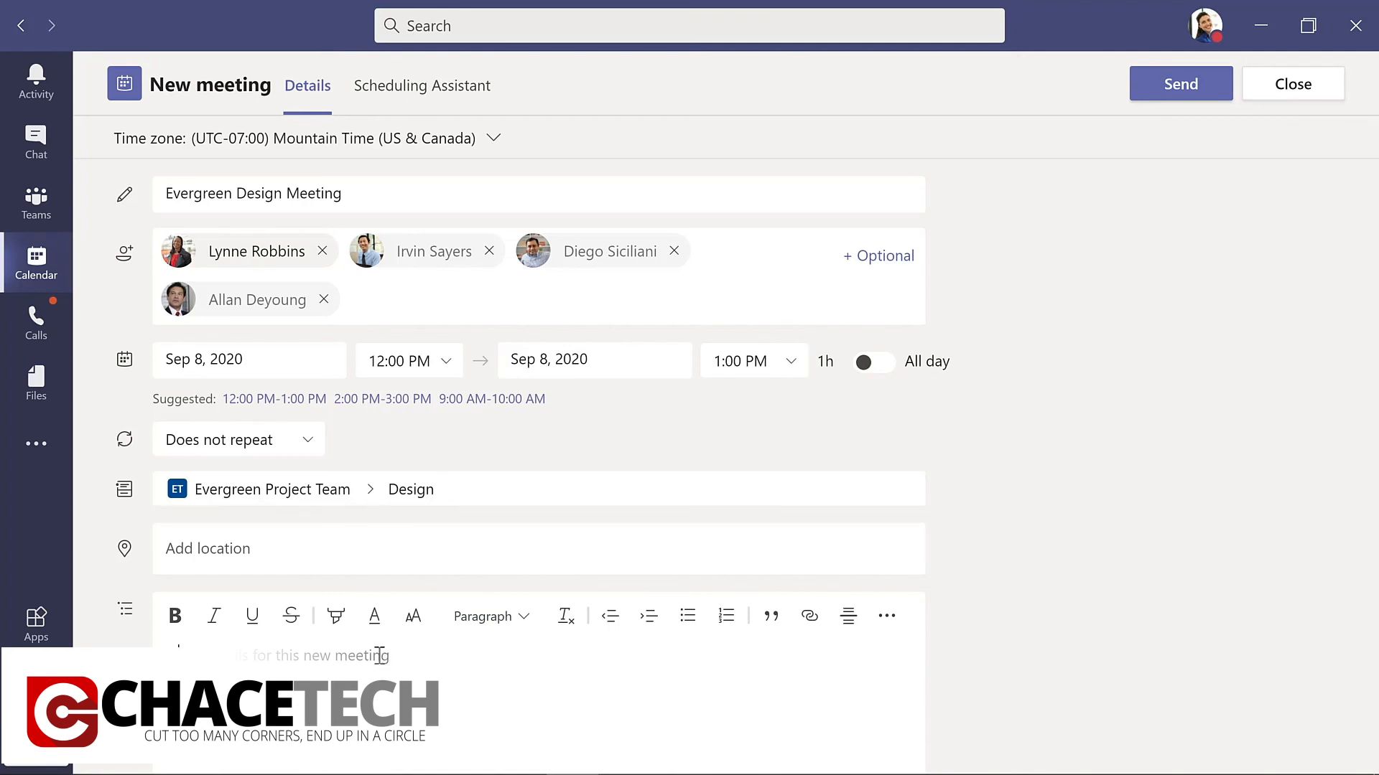
{"action": "type", "text": "Kickoff meeting for design team"}
{"action": "left_click", "coordinate": [1169, 90]}
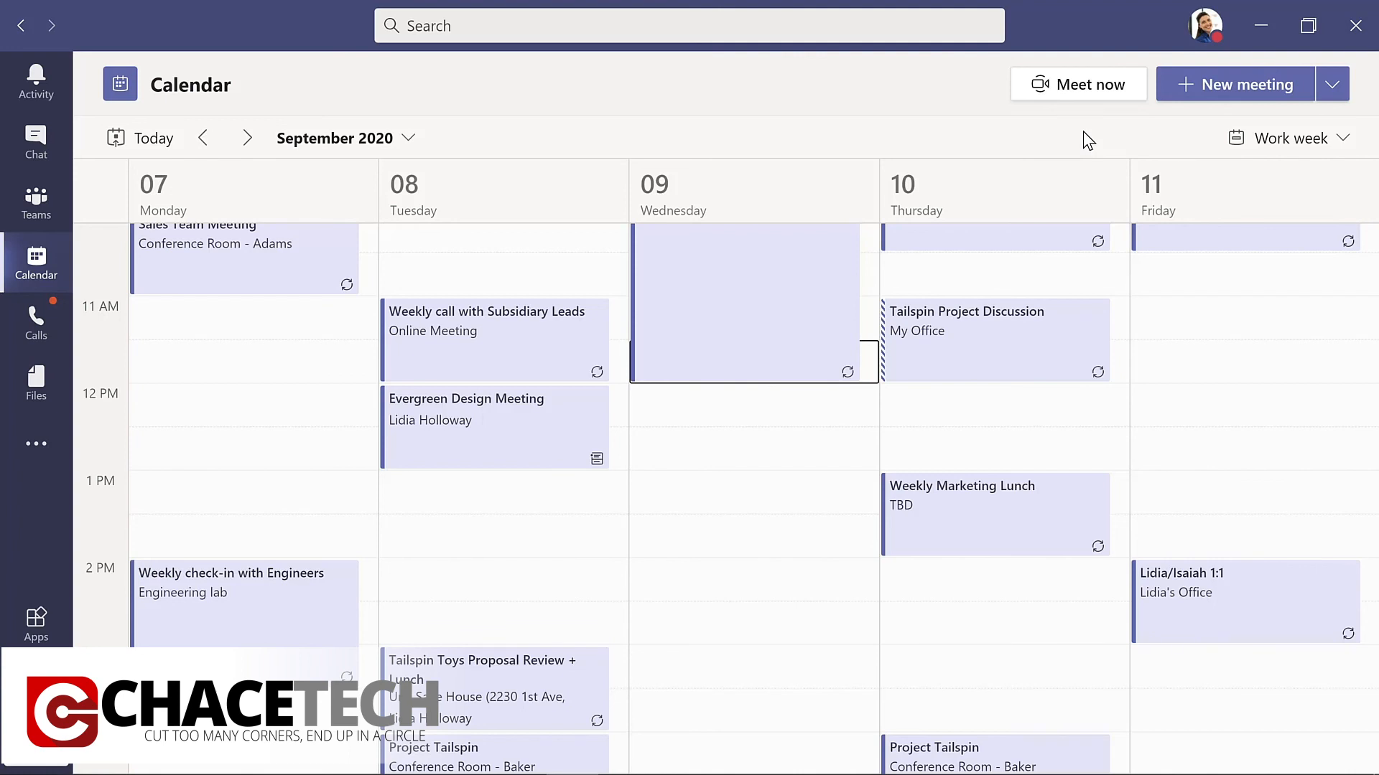
Start an instant meeting titled "Updates to planning document" in Mark 8 Project Team's Design channel and view the additional meeting actions.
{"action": "left_click", "coordinate": [40, 206]}
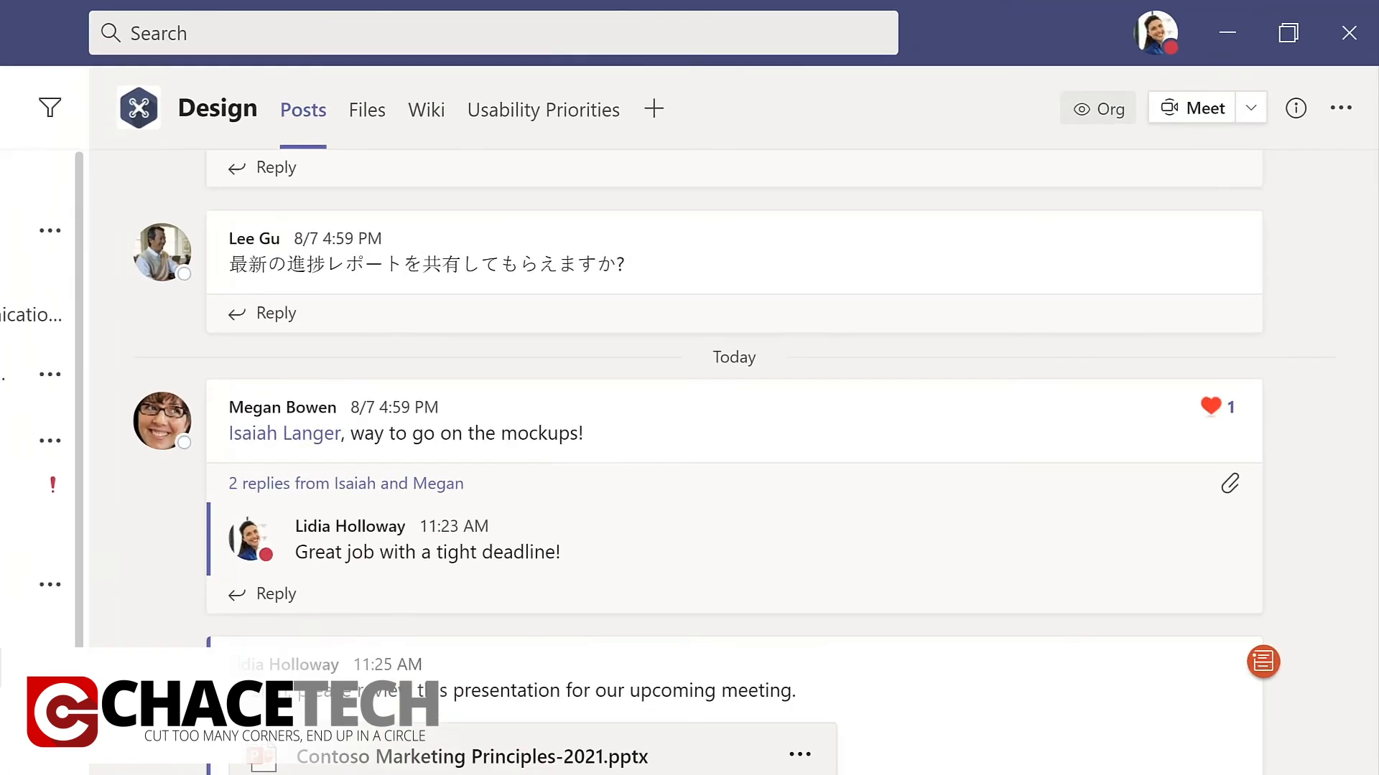
{"action": "left_click", "coordinate": [1279, 84]}
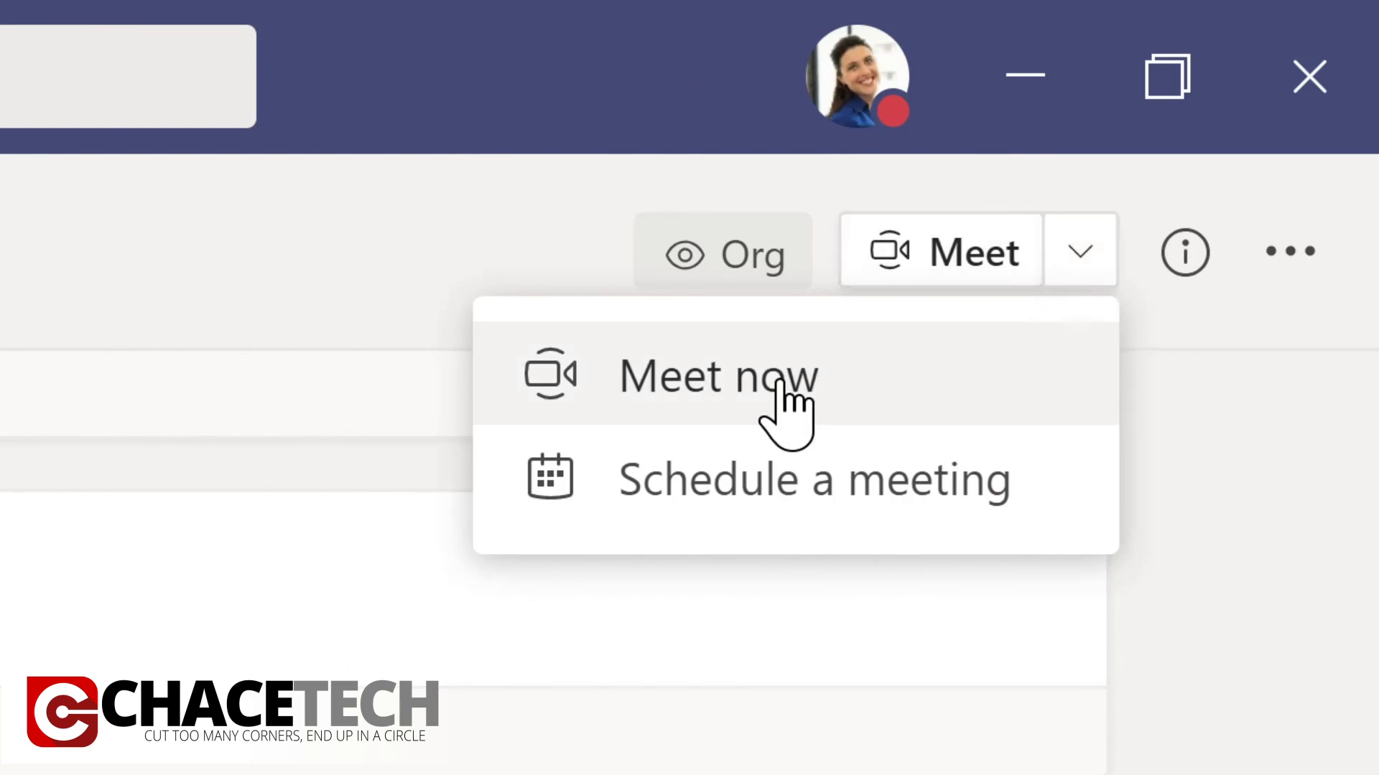
{"action": "left_click", "coordinate": [731, 391]}
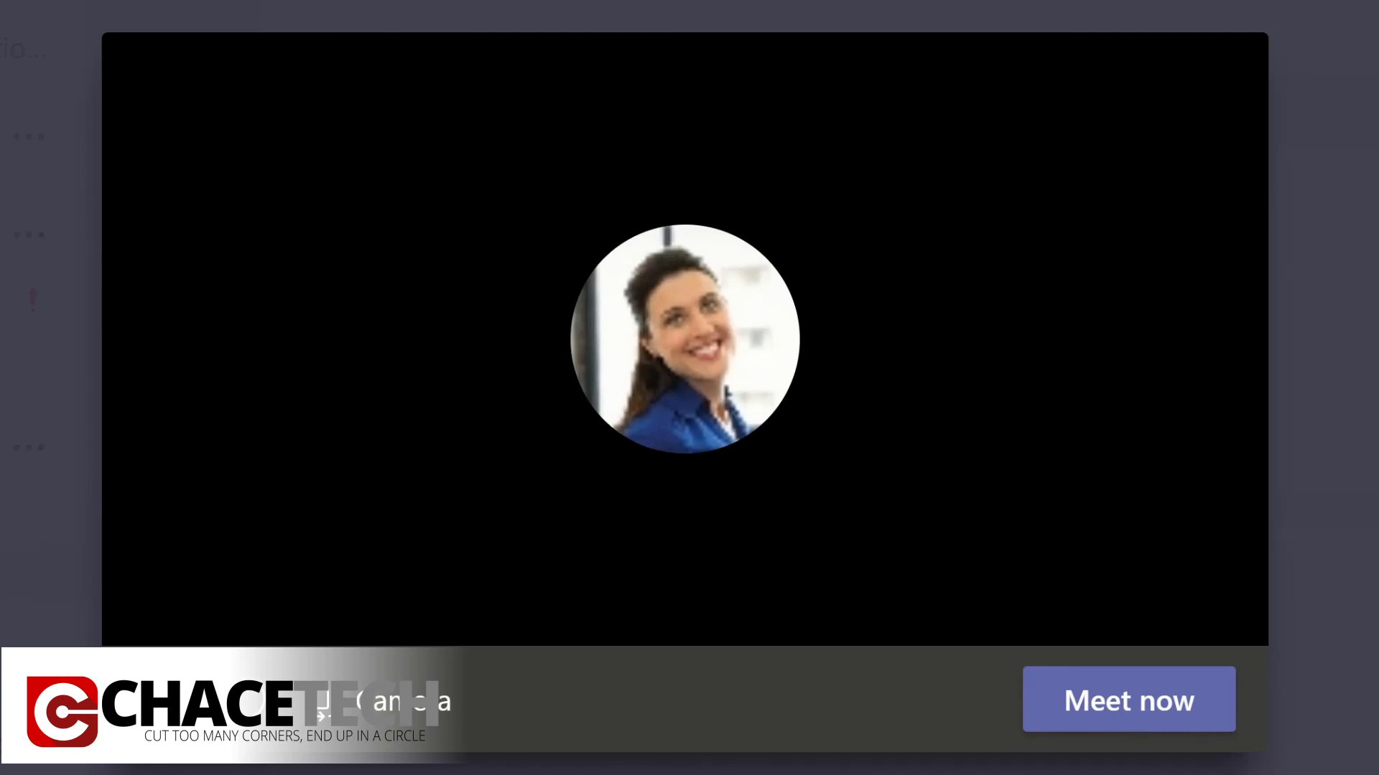
{"action": "type", "text": "Updates"}
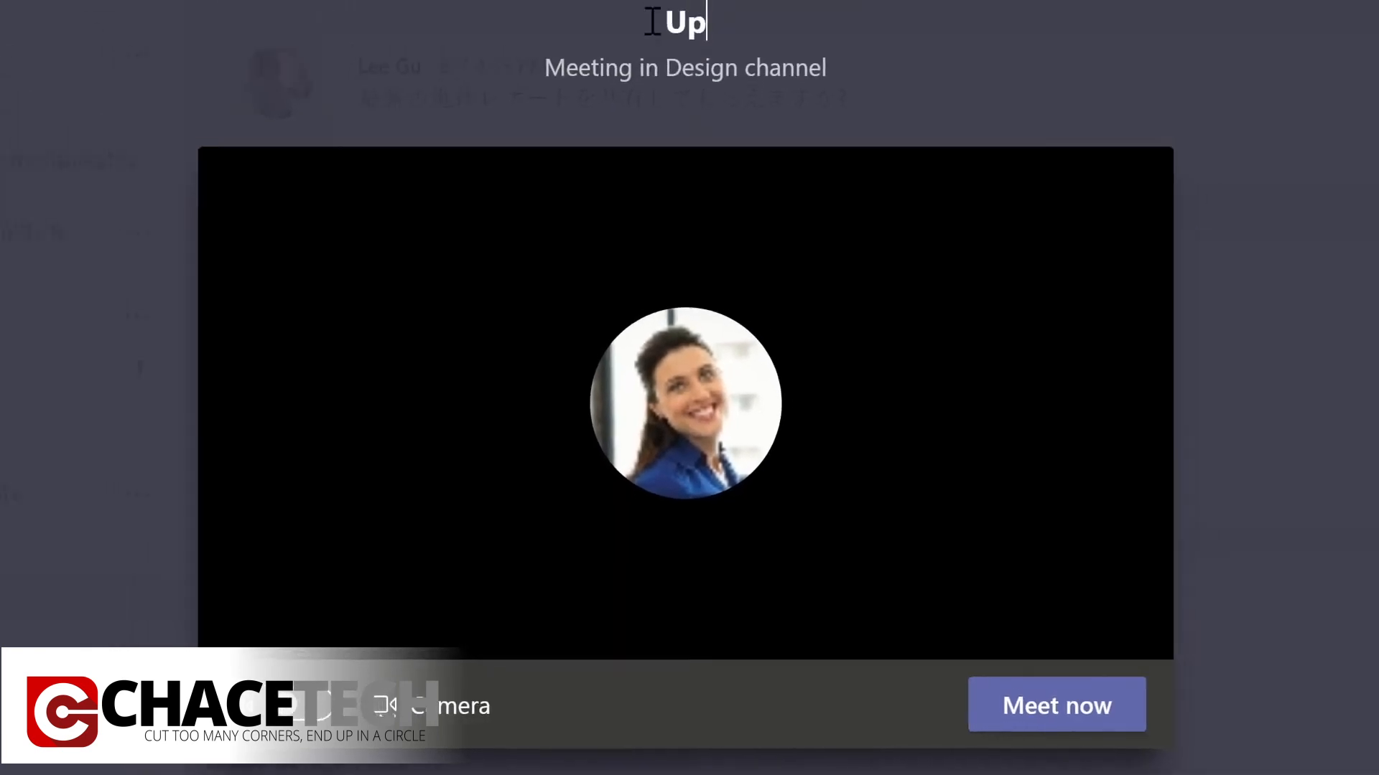
{"action": "type", "text": " to planning document"}
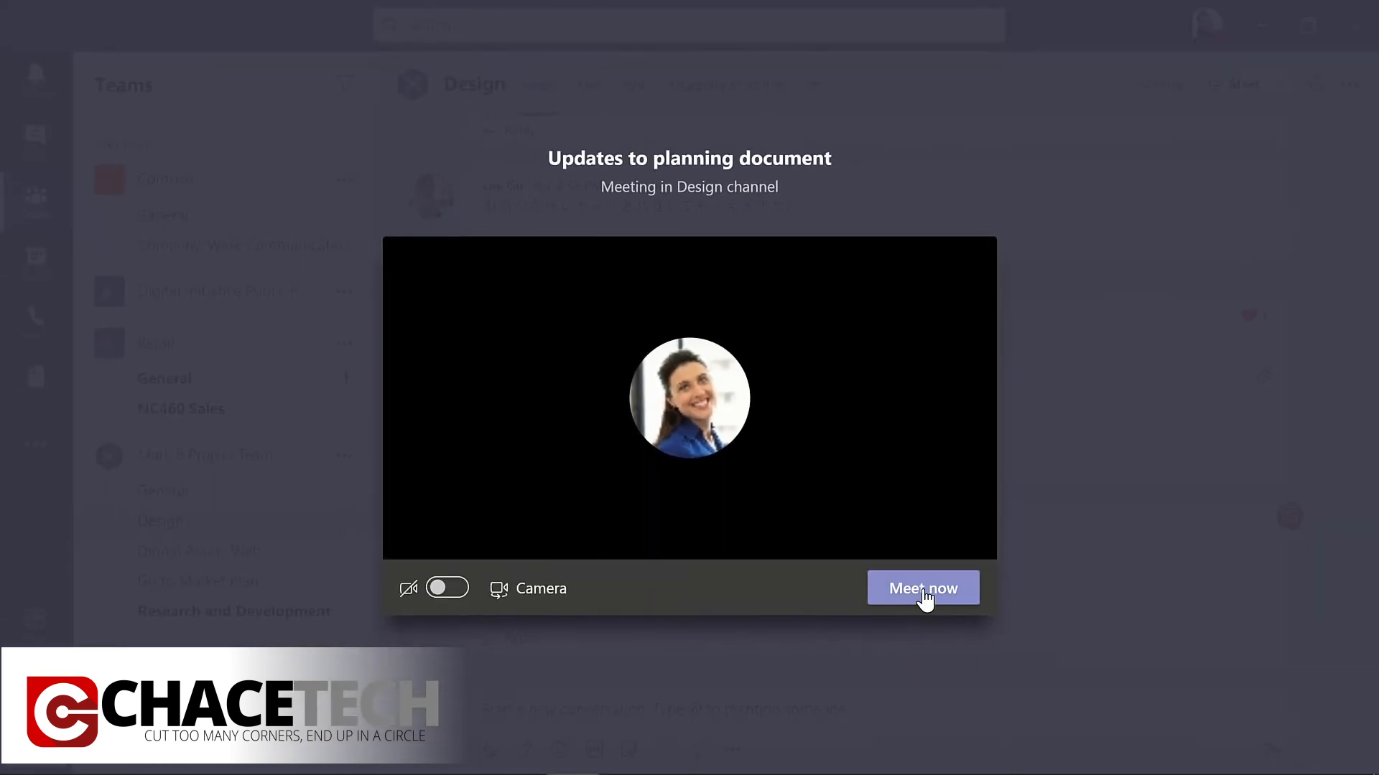
{"action": "left_click", "coordinate": [995, 668]}
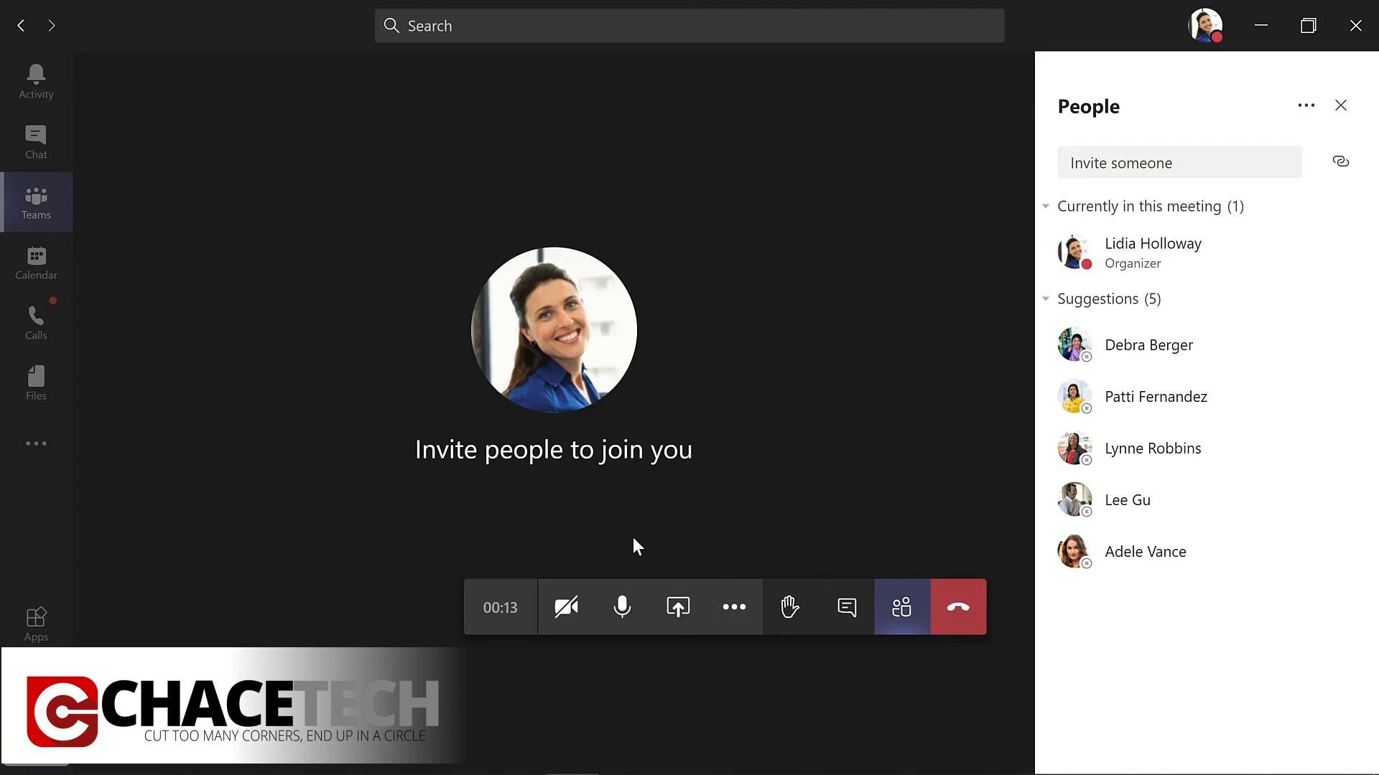
{"action": "left_click", "coordinate": [735, 616]}
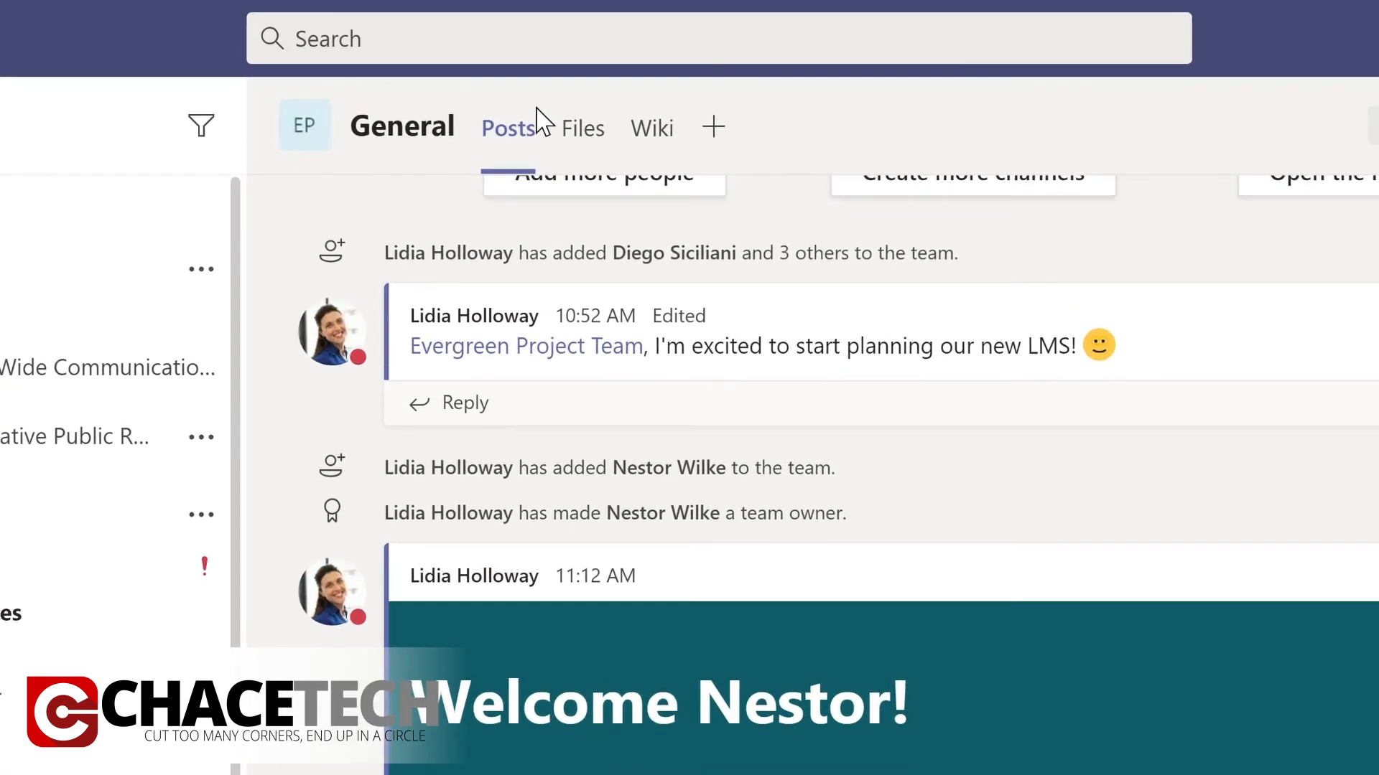
Search for "marketing" and open the message about conference swag from the Sales and Marketing team's General channel.
{"action": "left_click", "coordinate": [504, 33]}
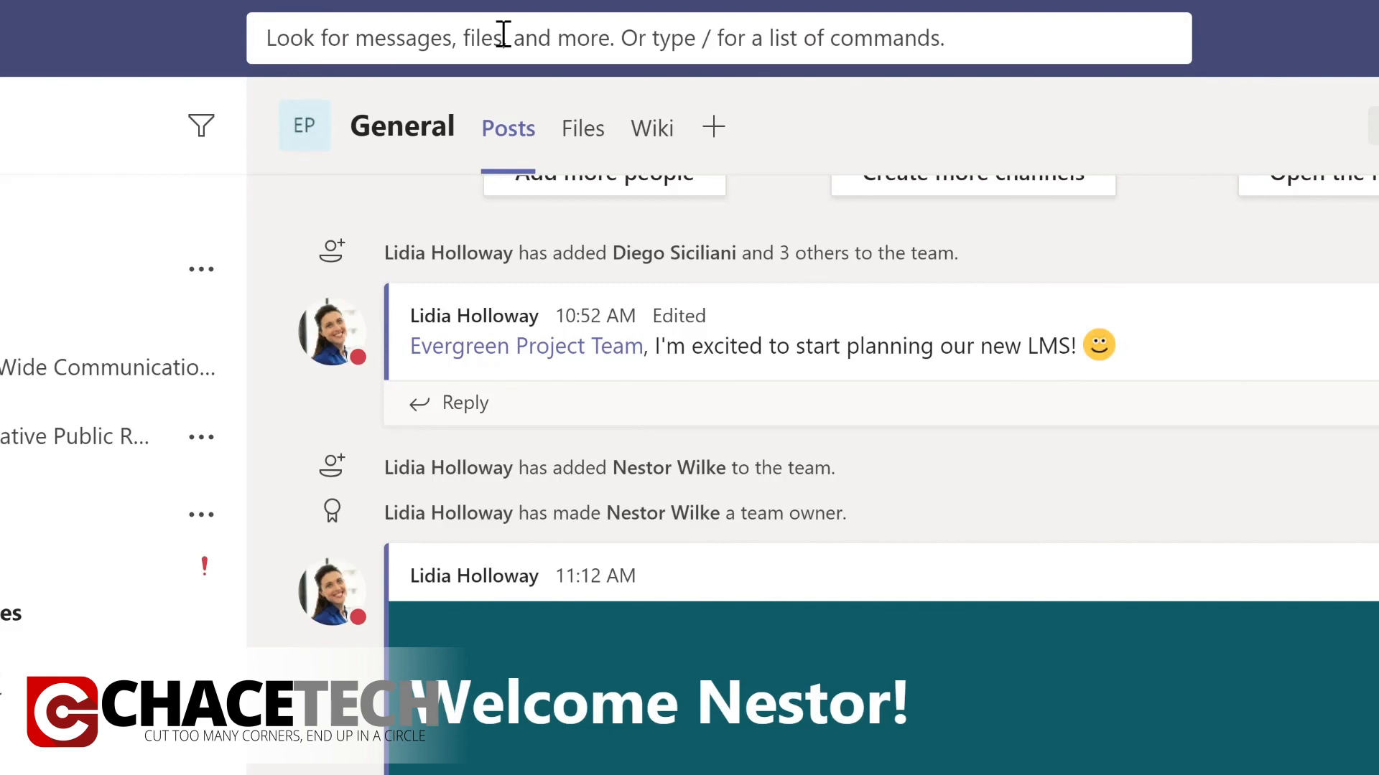
{"action": "type", "text": "marketing"}
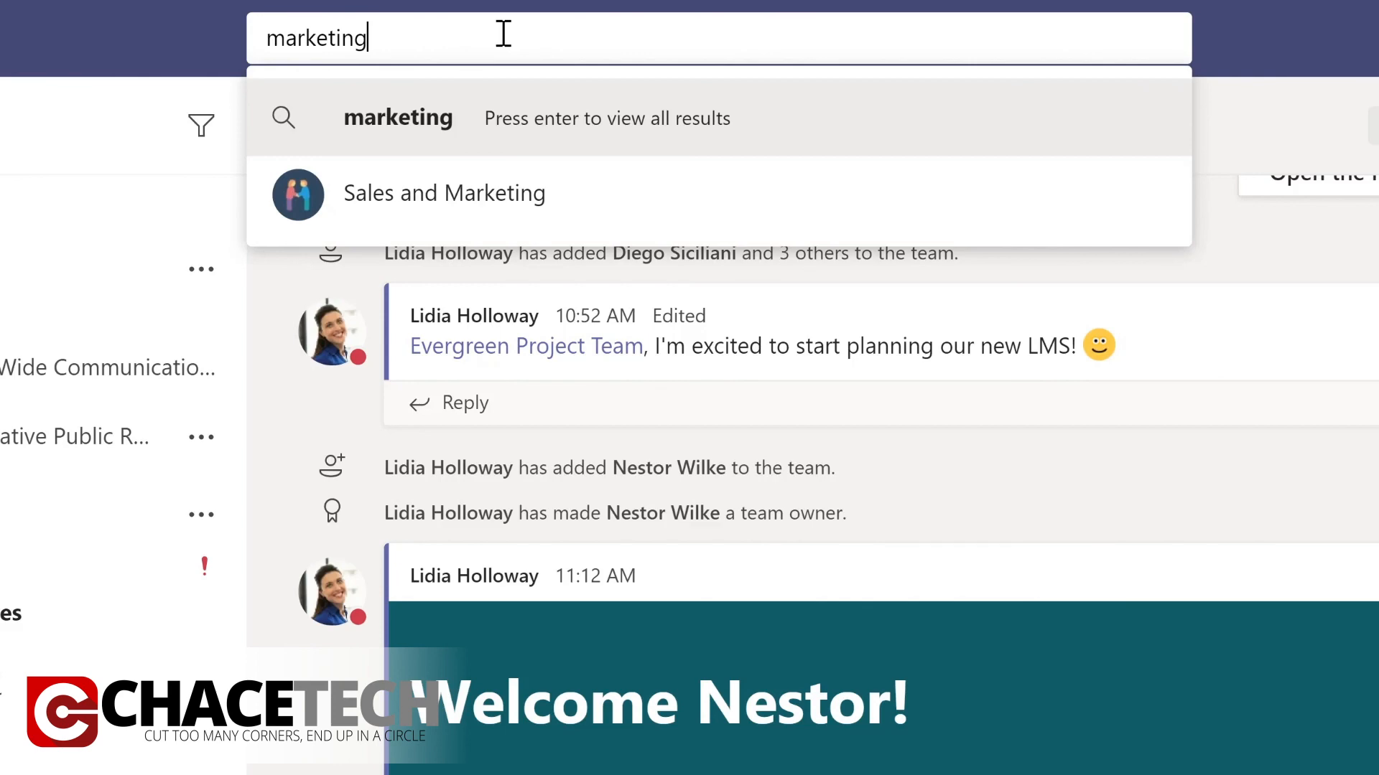
{"action": "key", "text": "Return"}
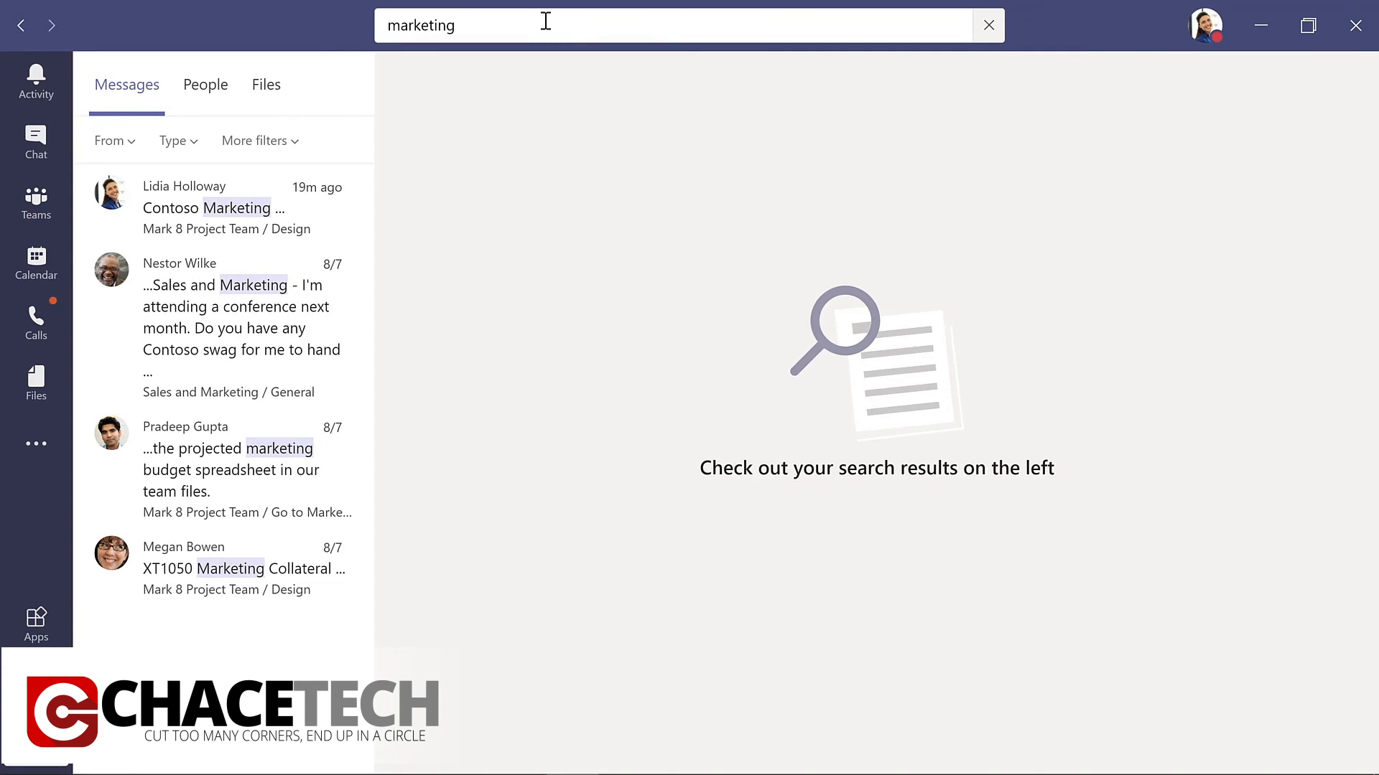
{"action": "left_click", "coordinate": [214, 314]}
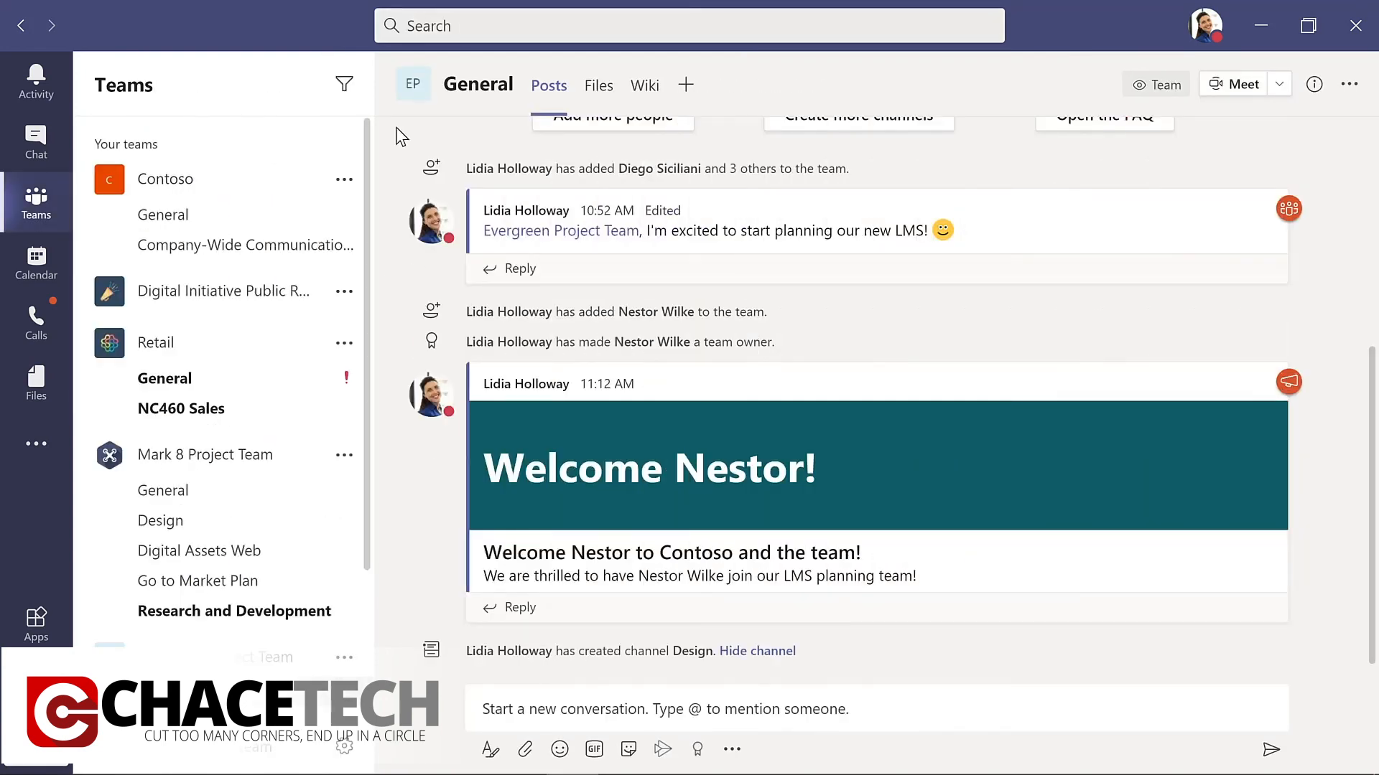
Display the list of available slash commands in the search box, and dismiss it.
{"action": "left_click", "coordinate": [470, 26]}
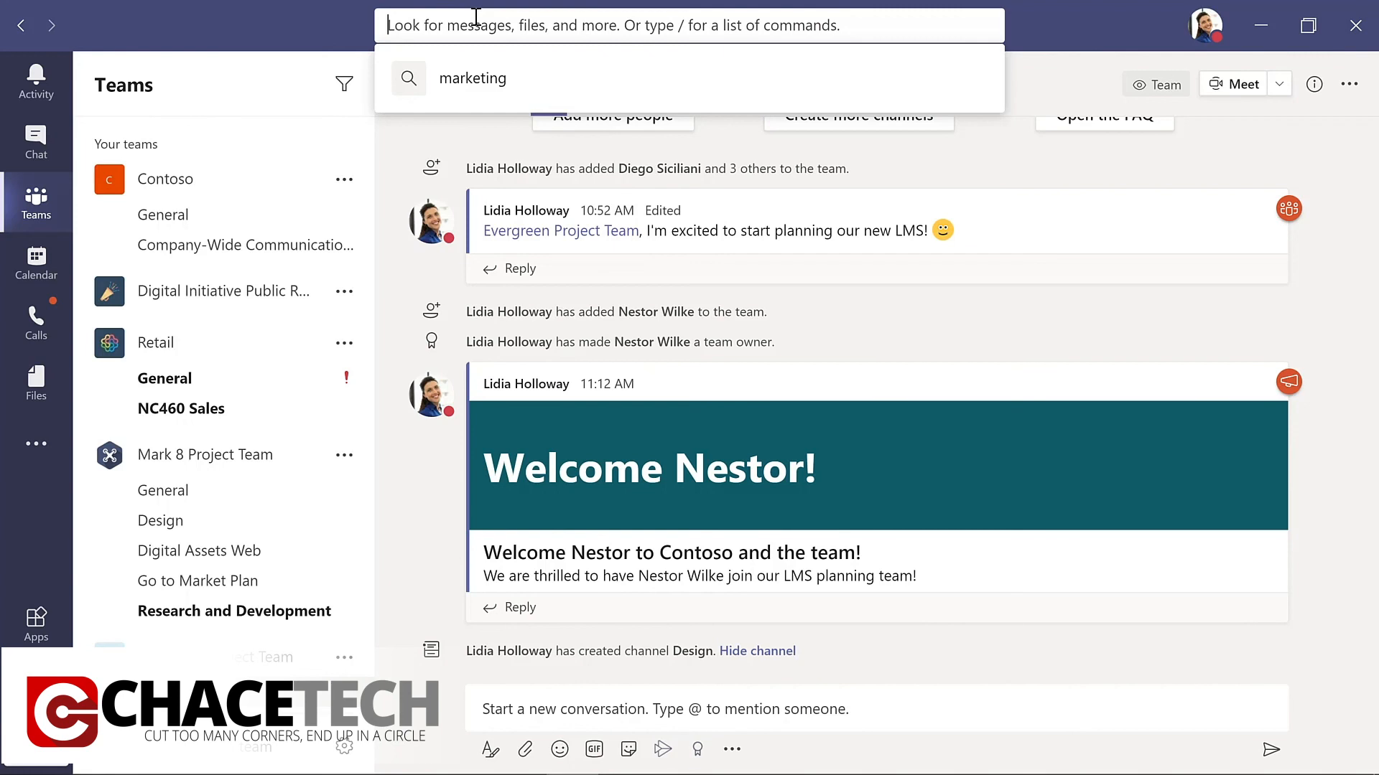
{"action": "type", "text": "/"}
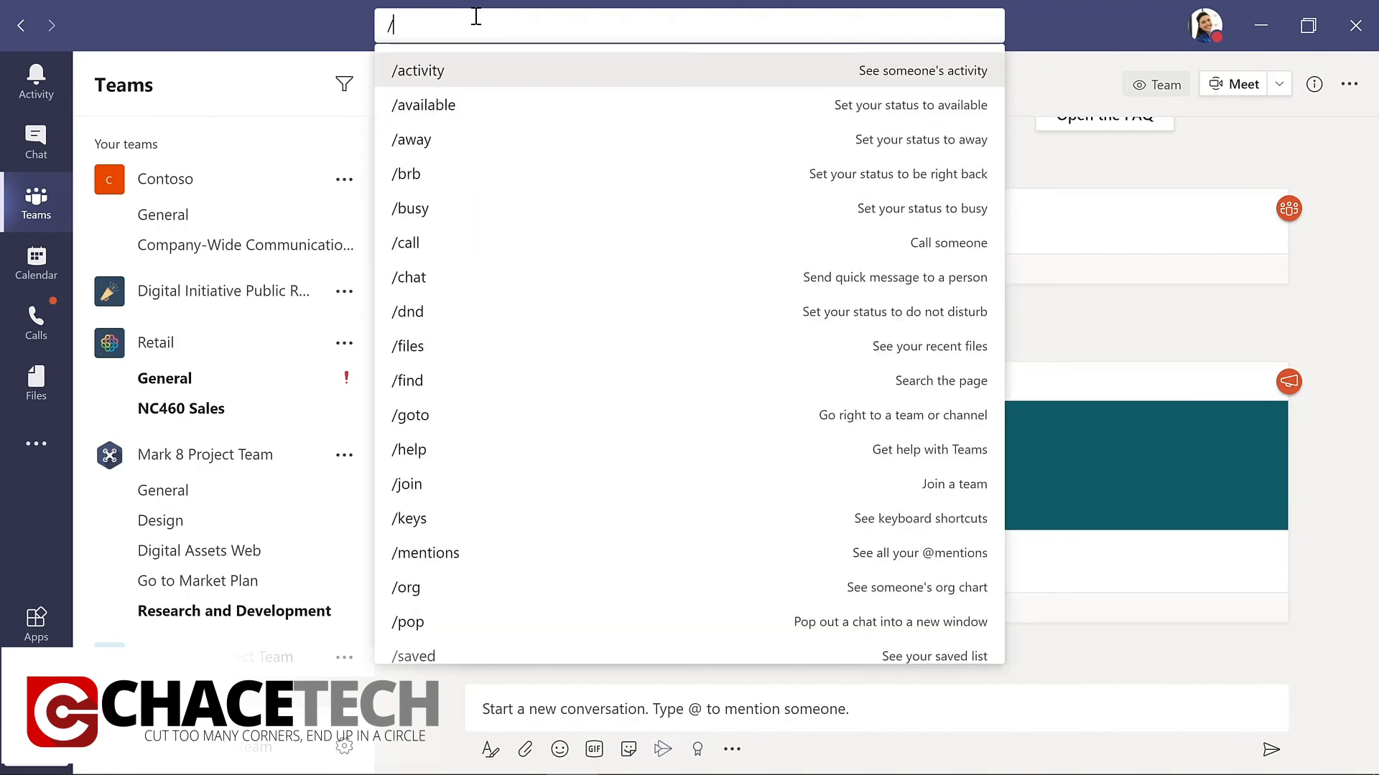
{"action": "left_click", "coordinate": [1271, 333]}
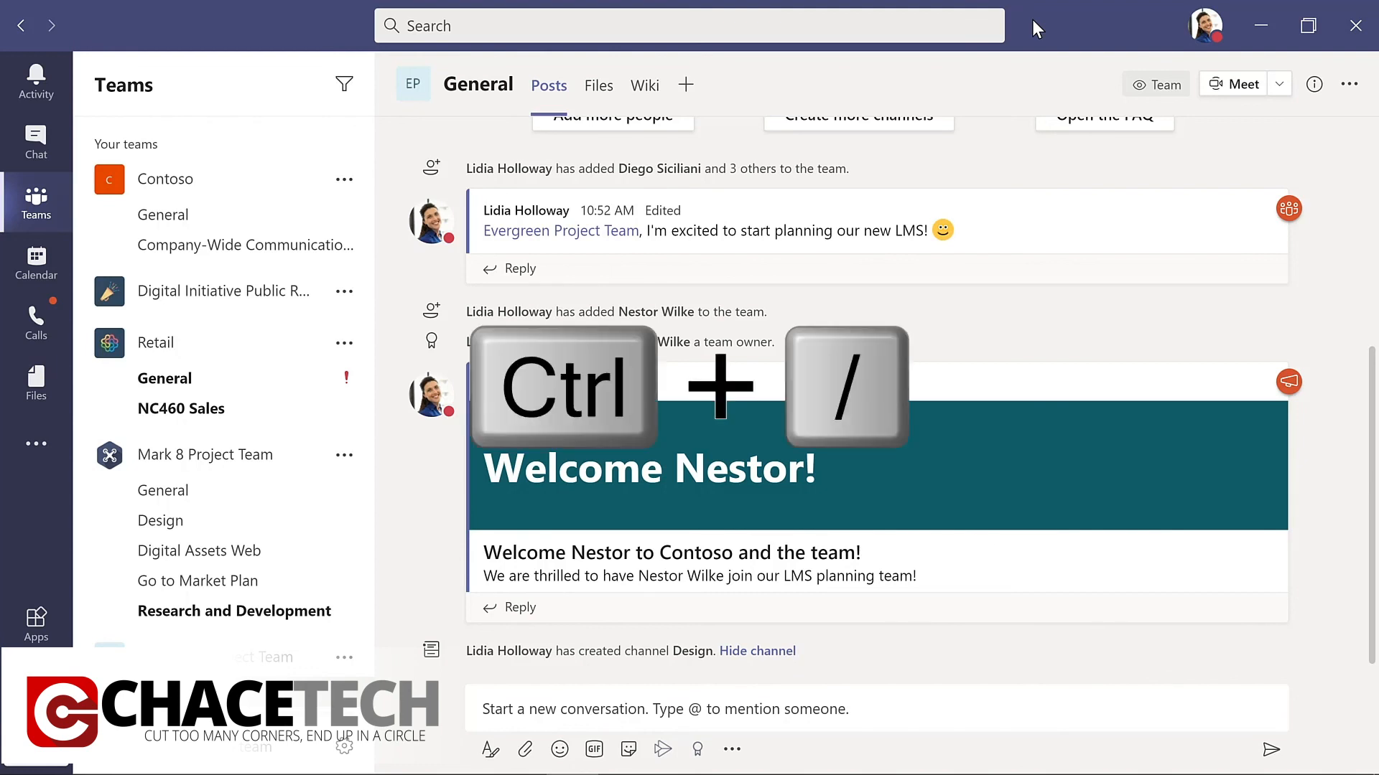
Bring the slash command list back up and open the keyboard shortcuts overview using the /keys command.
{"action": "key", "text": "ctrl+slash"}
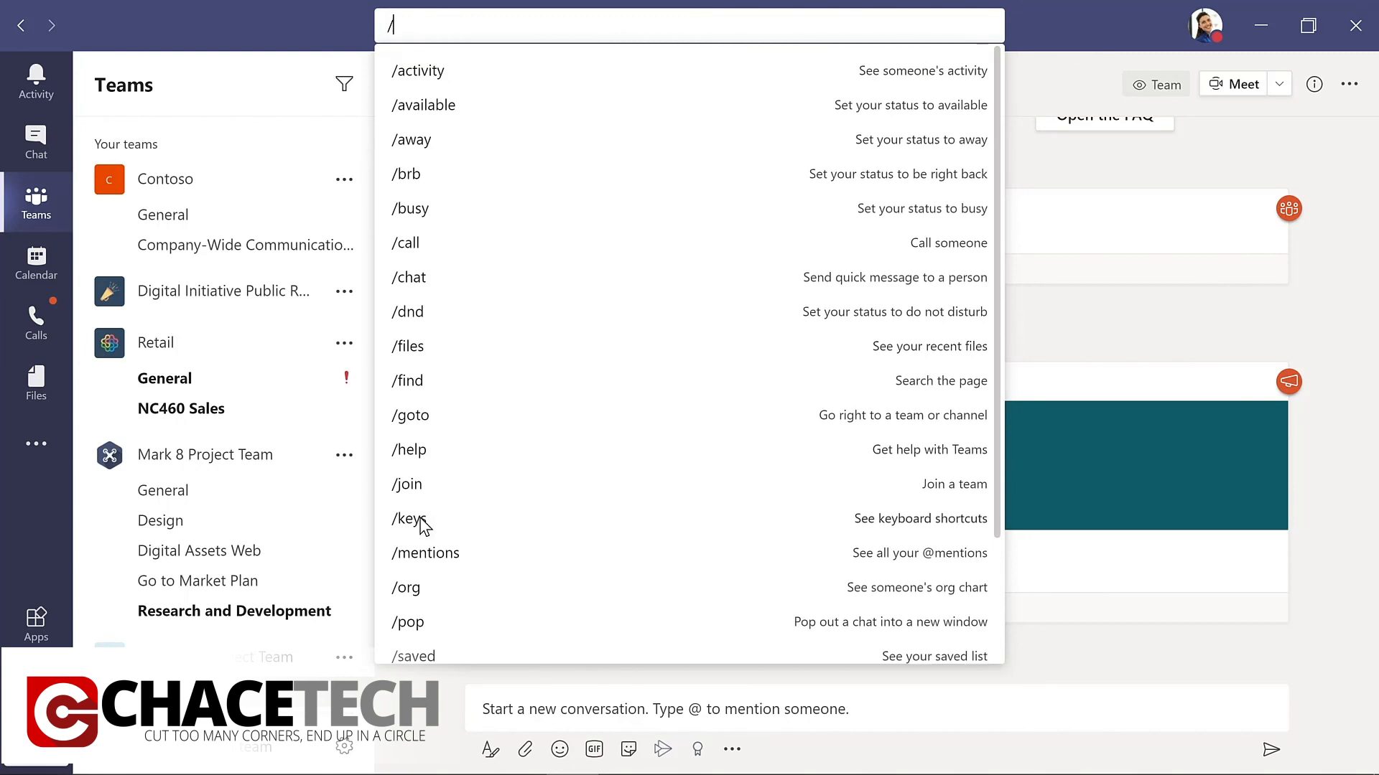
{"action": "key", "text": "Escape"}
{"action": "key", "text": "ctrl+period"}
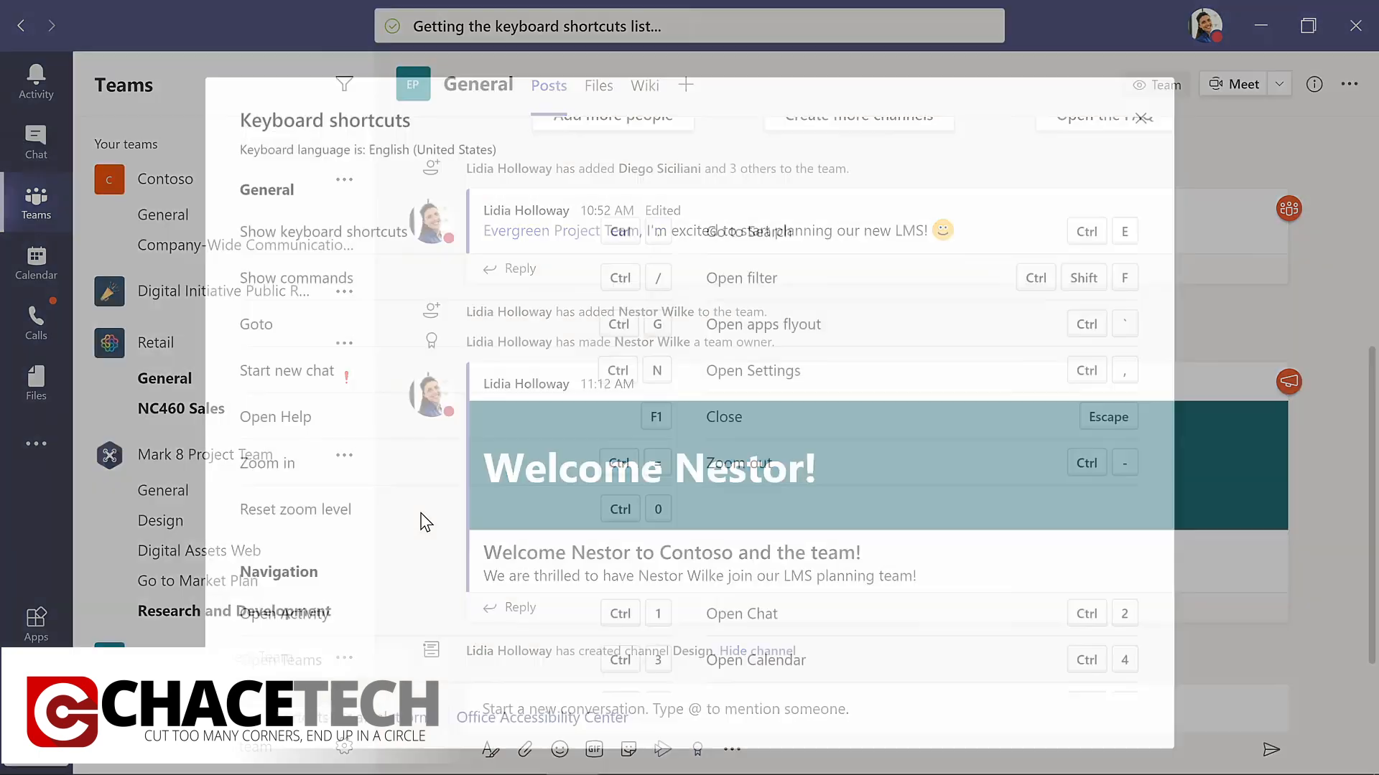